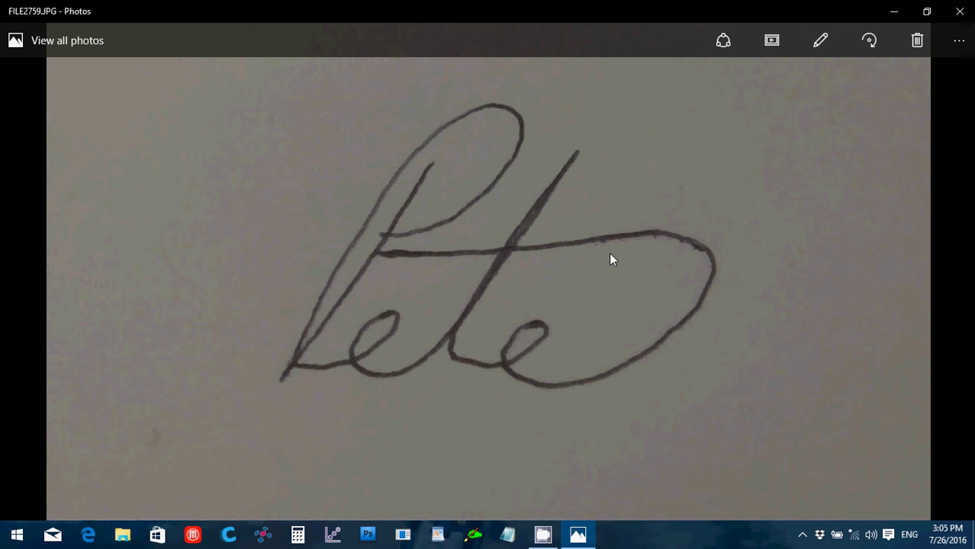
Step: Close the photo viewer and bring up the Open with menu for FILE2759.JPG
left_click(969, 9)
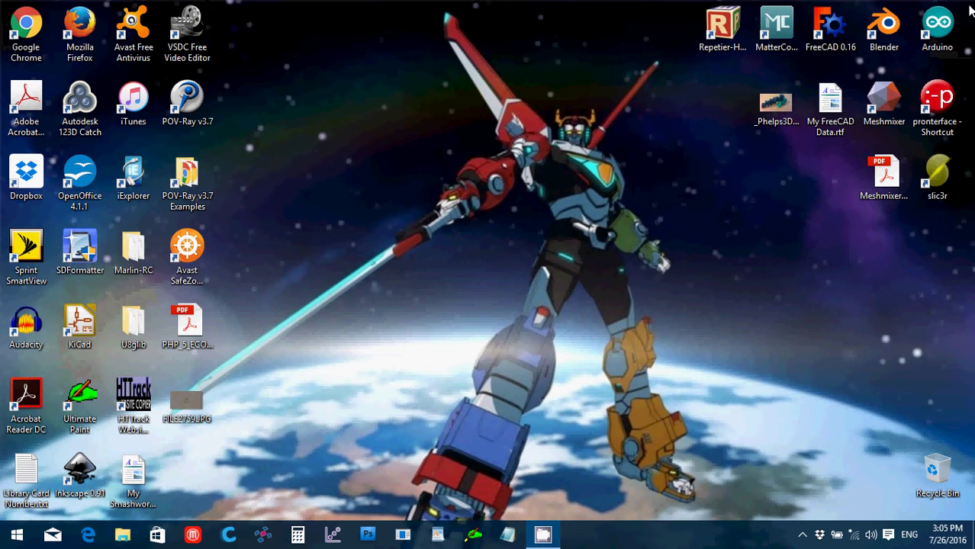
right_click(193, 411)
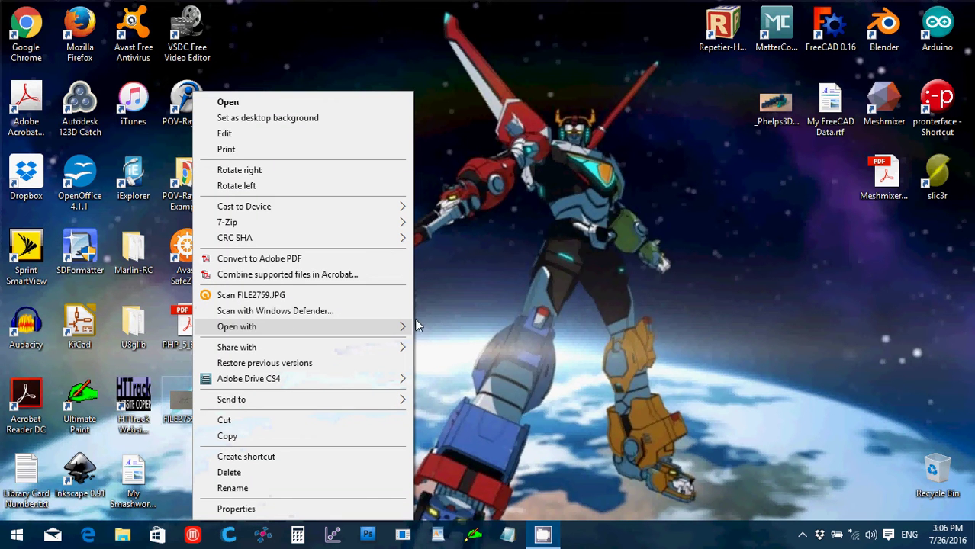
mouse_move(408, 327)
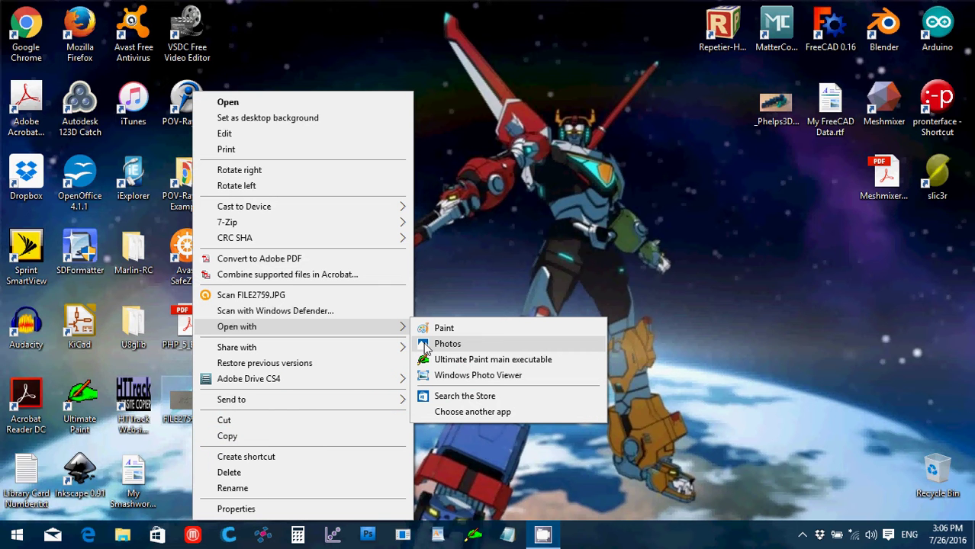
Step: Open the photo in Ultimate Paint, maximize it, and draw a rectangle selection around the signature
left_click(441, 361)
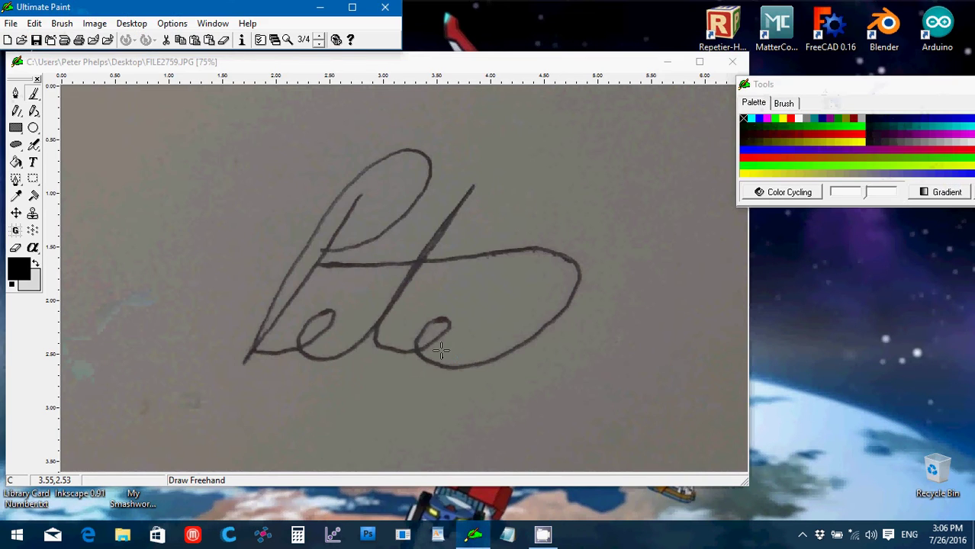
left_click(353, 9)
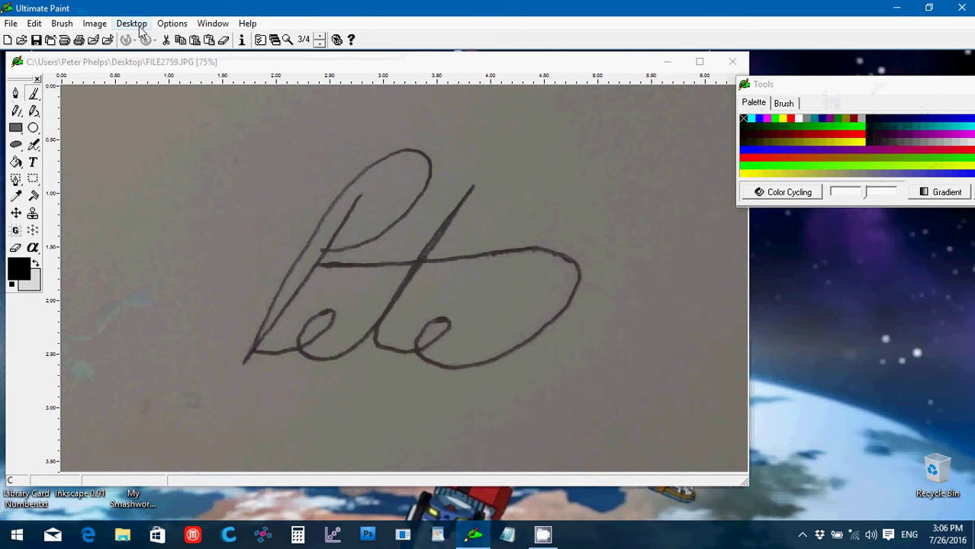
left_click(33, 180)
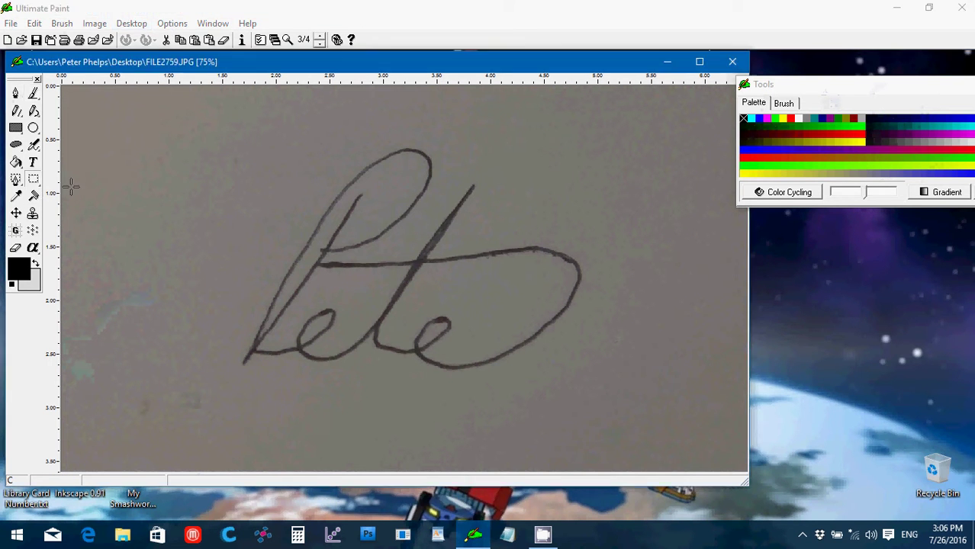
left_click(220, 135)
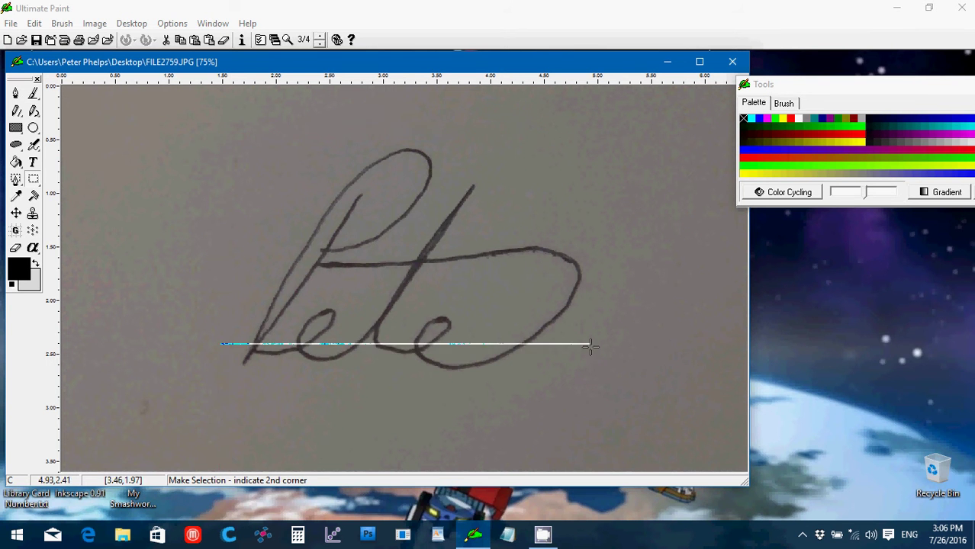
left_click(591, 389)
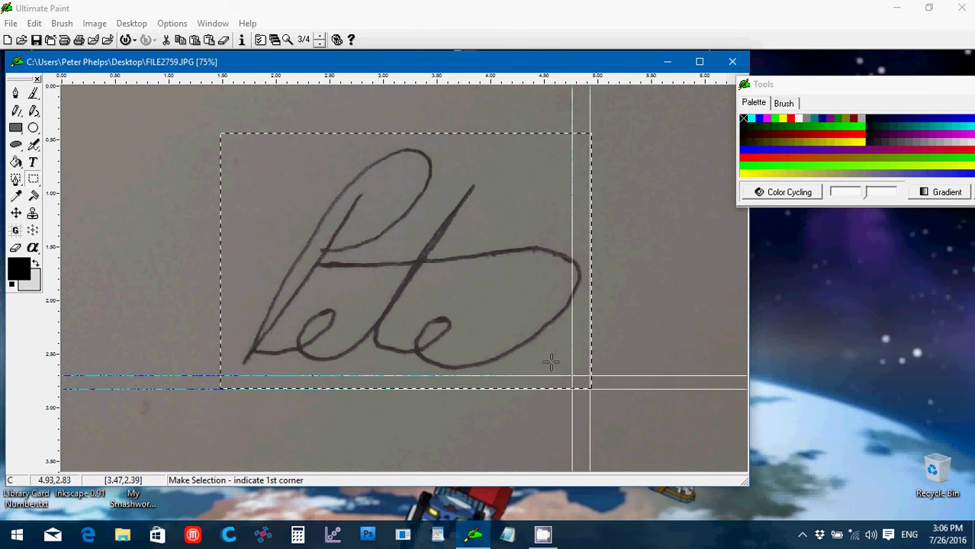
Step: Paste the selected signature as a new image, close FILE2759.JPG, and maximize Untitled 1
left_click(35, 23)
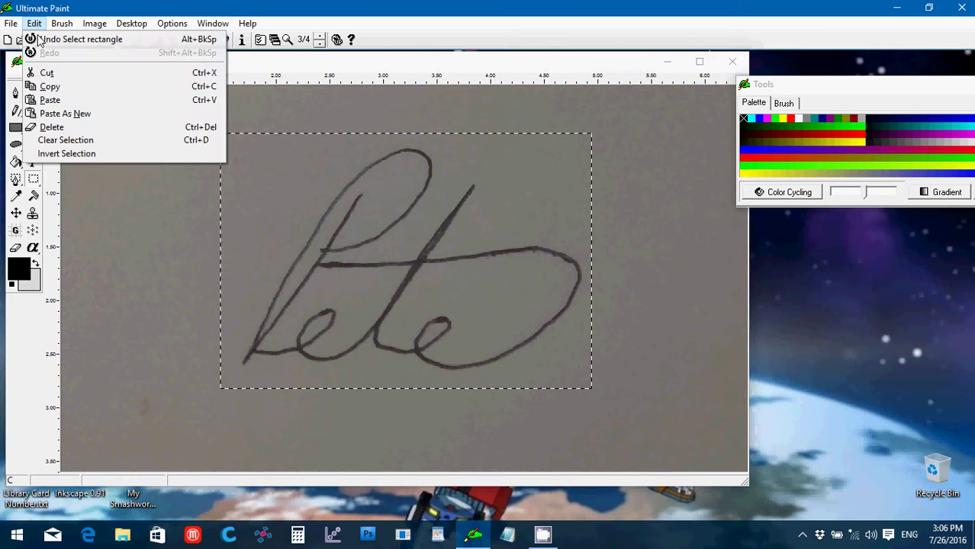
key("Escape")
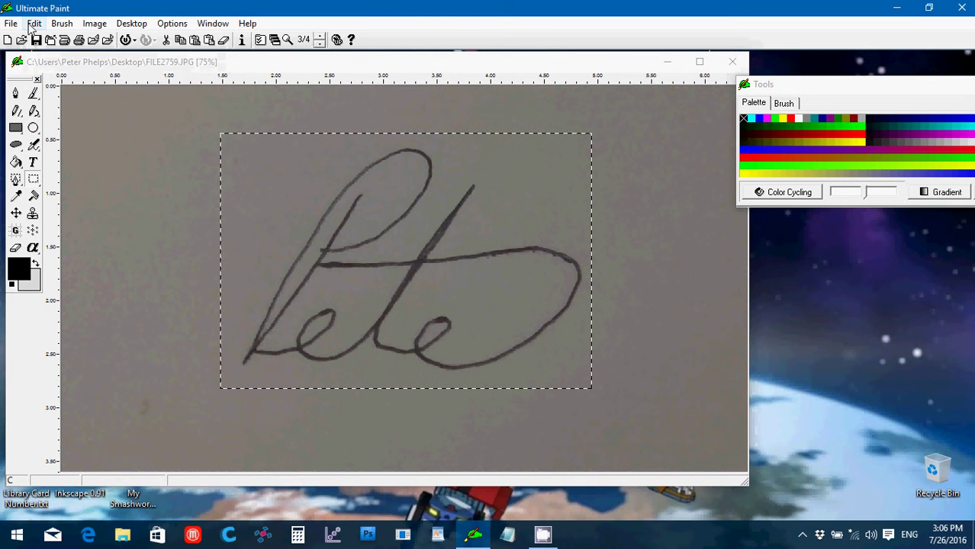
left_click(34, 23)
left_click(86, 114)
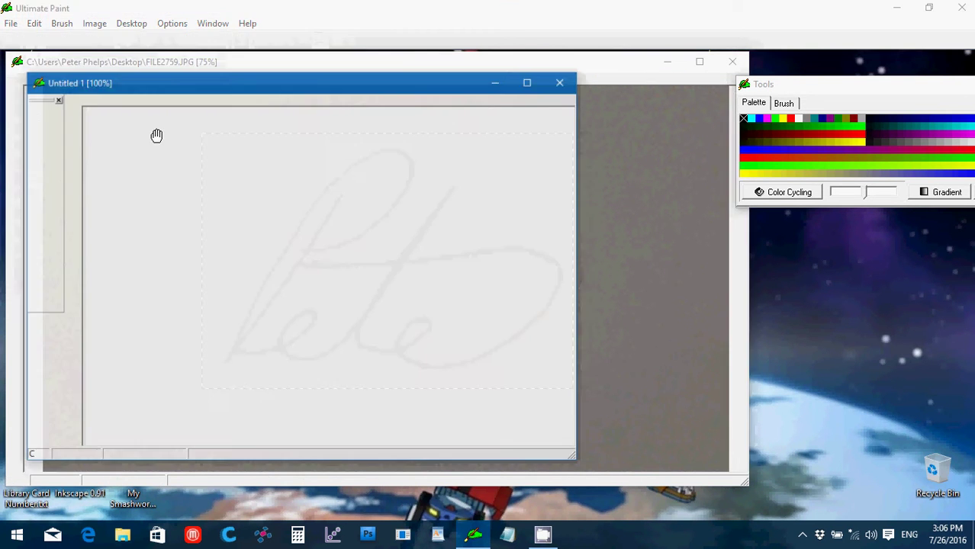
left_click(732, 63)
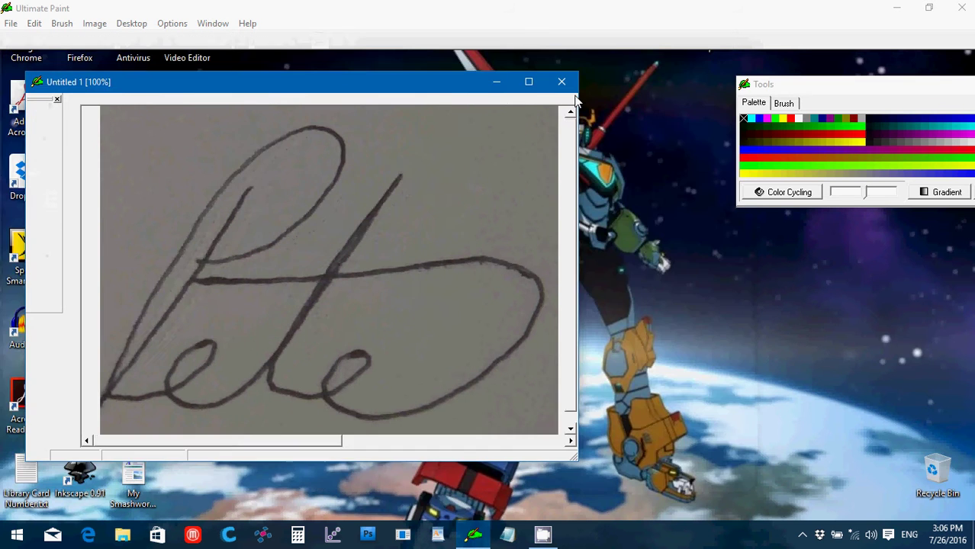
left_click(528, 82)
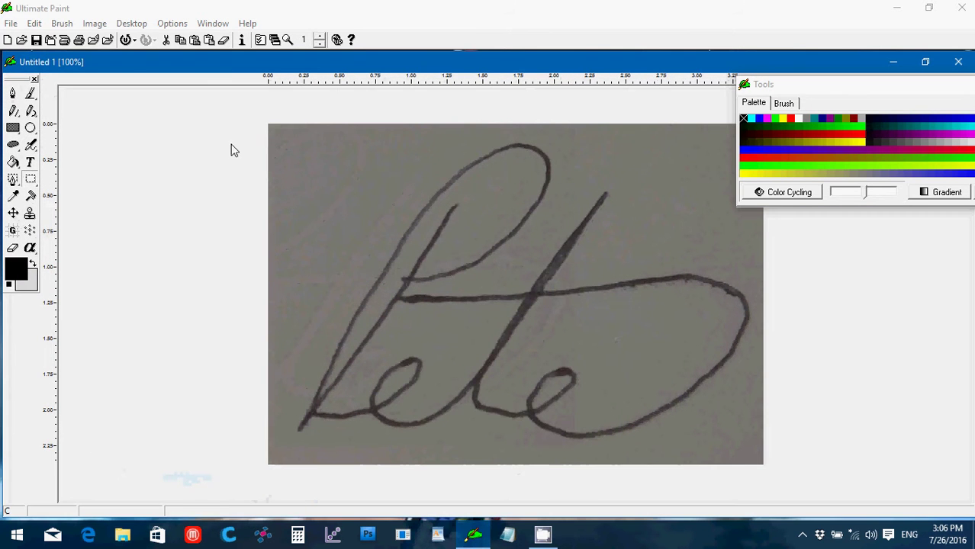
Step: Open Brightness/Contrast and try brightness 50 with contrast 26
left_click(97, 24)
mouse_move(148, 252)
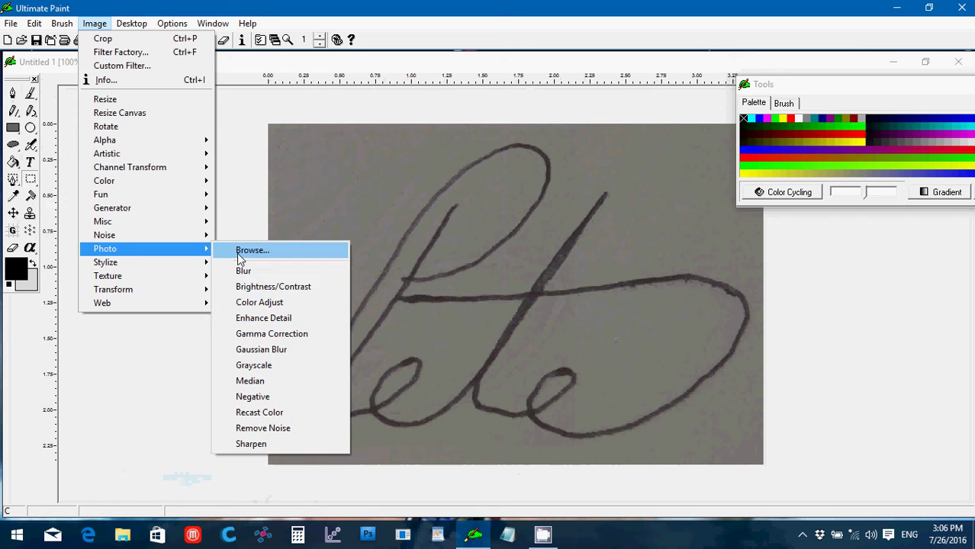
left_click(287, 283)
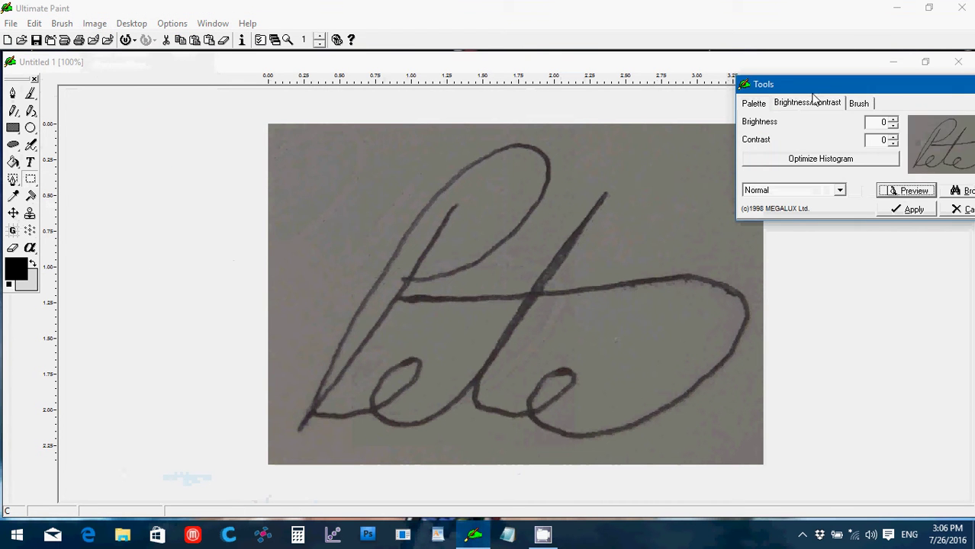
double_click(758, 133)
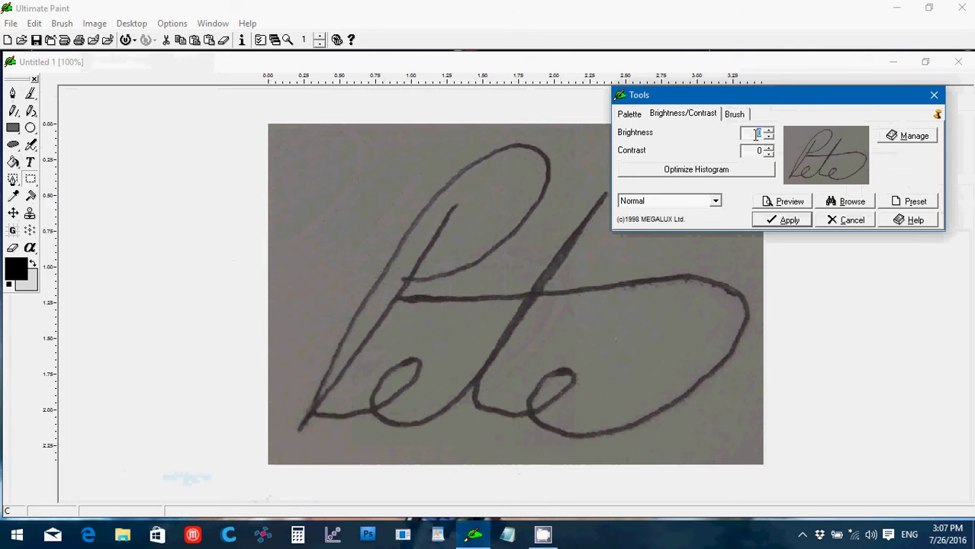
key("Num_Lock")
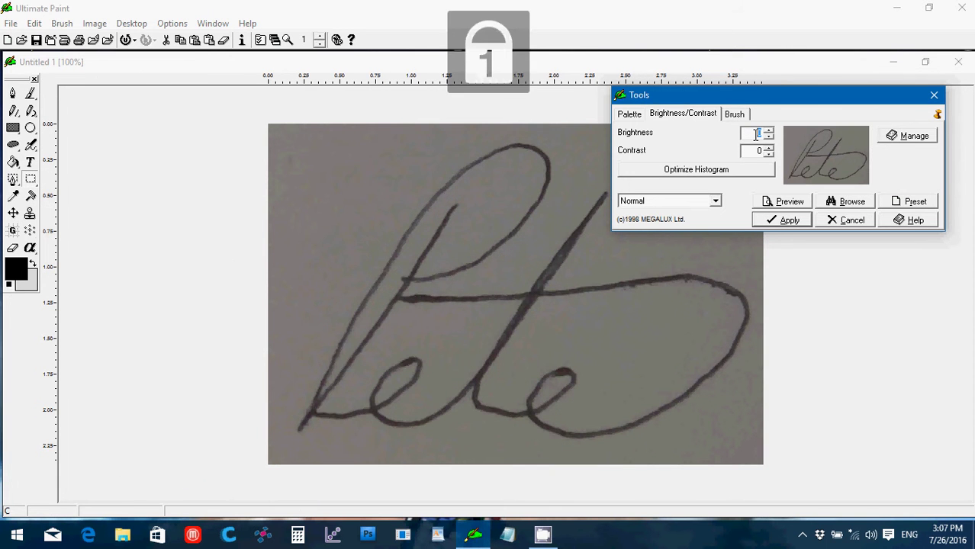
type("50")
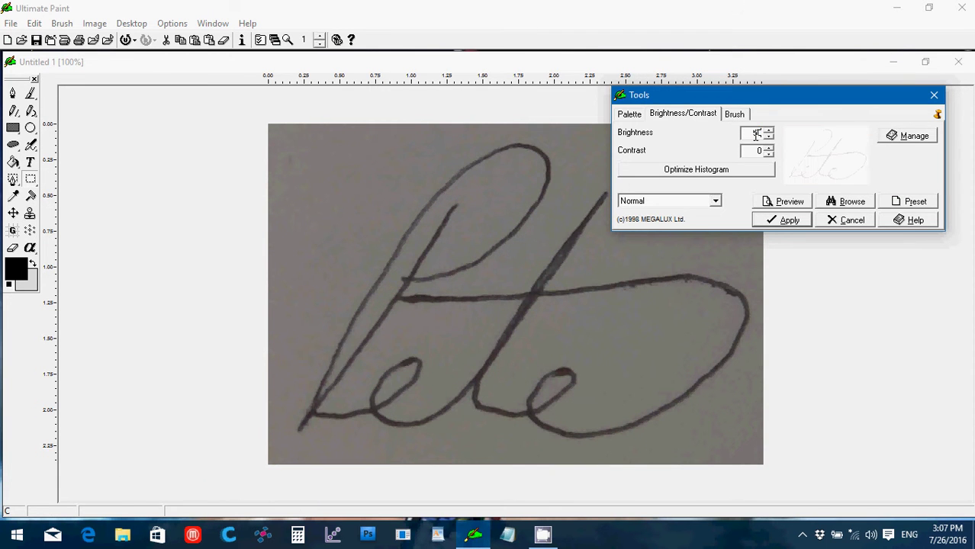
double_click(757, 150)
type("26")
Step: Refine the values to brightness 38 and contrast 28, then preview the result
double_click(753, 133)
type("42")
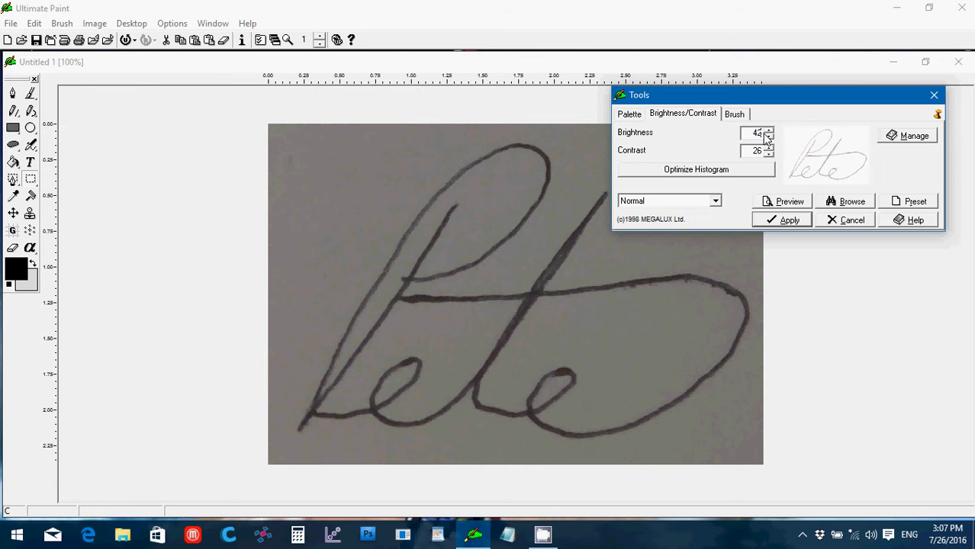
key("Tab")
type("28")
left_click(769, 154)
left_click(769, 156)
double_click(756, 132)
type("36")
left_click(770, 129)
left_click(770, 129)
left_click(791, 203)
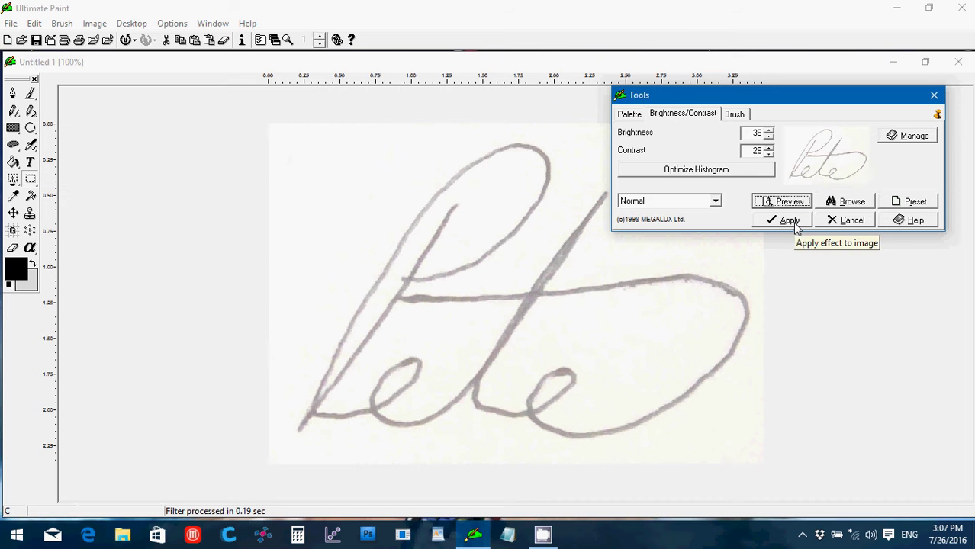
Step: Apply the adjustment and save it as 'My Sign' in monochrome Windows Bitmap format
left_click(793, 221)
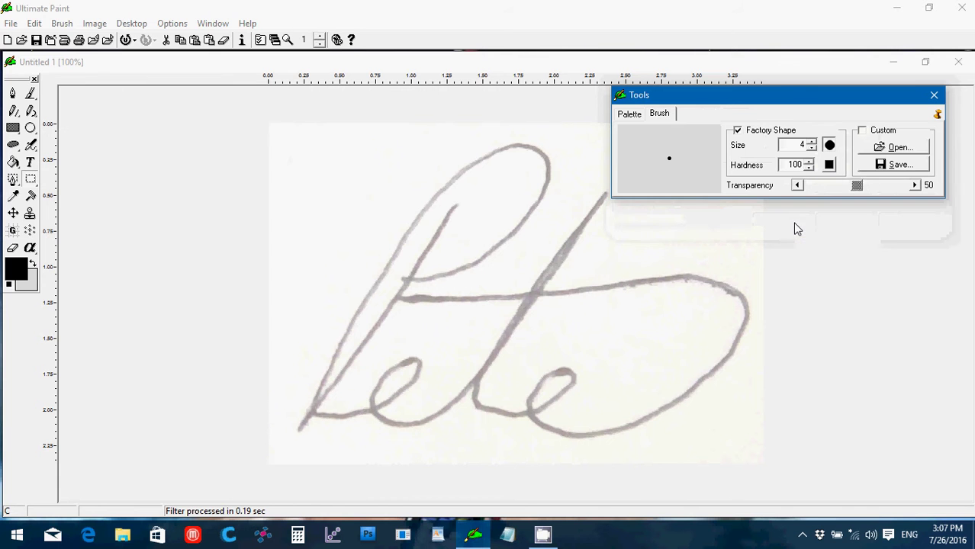
left_click(9, 24)
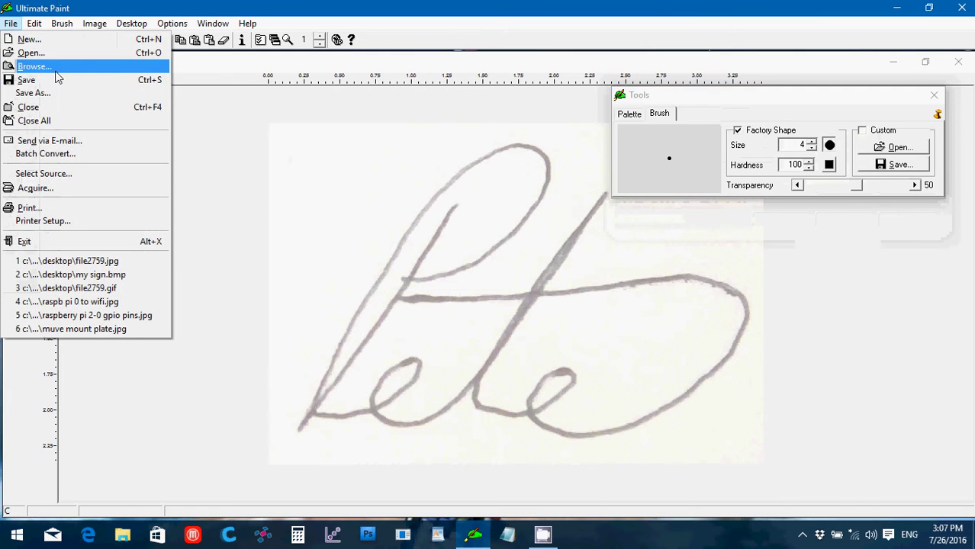
left_click(81, 95)
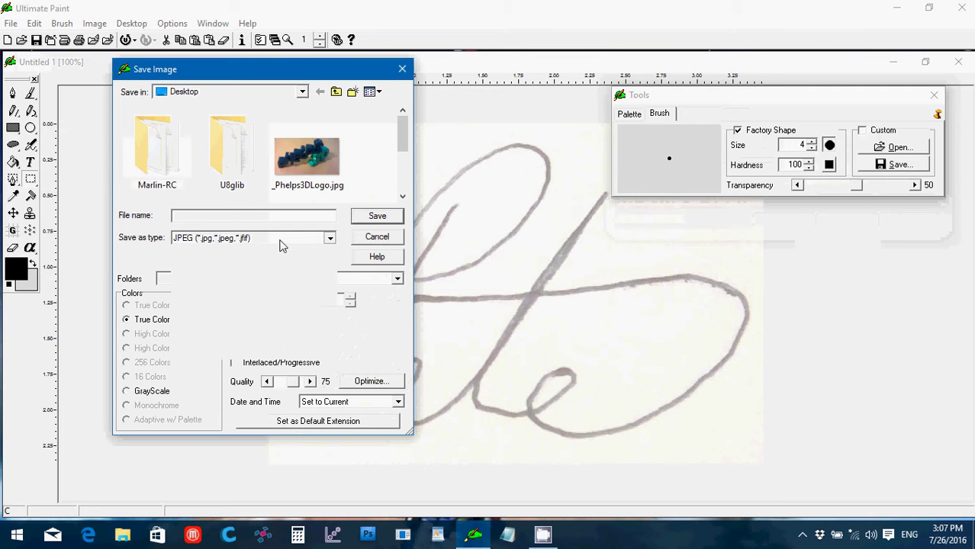
left_click(280, 239)
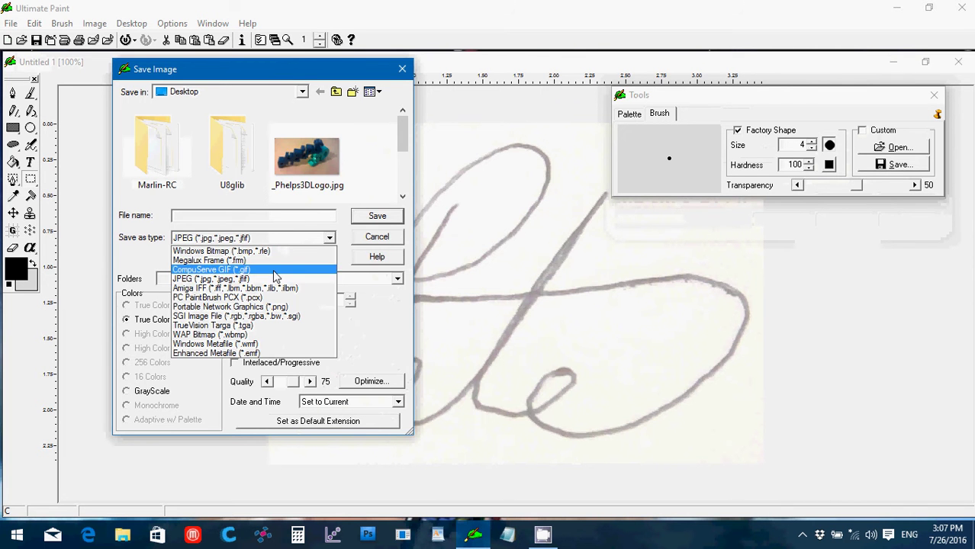
left_click(275, 278)
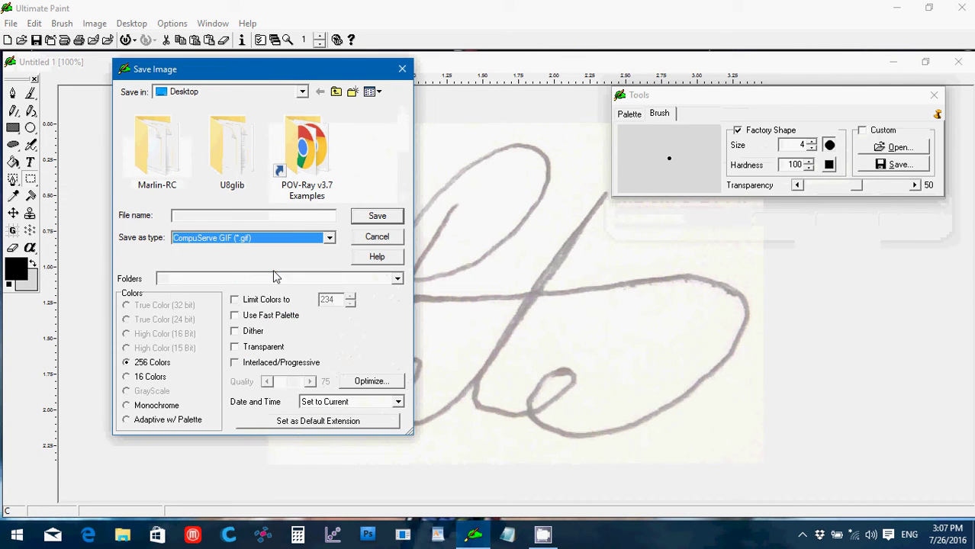
left_click(126, 406)
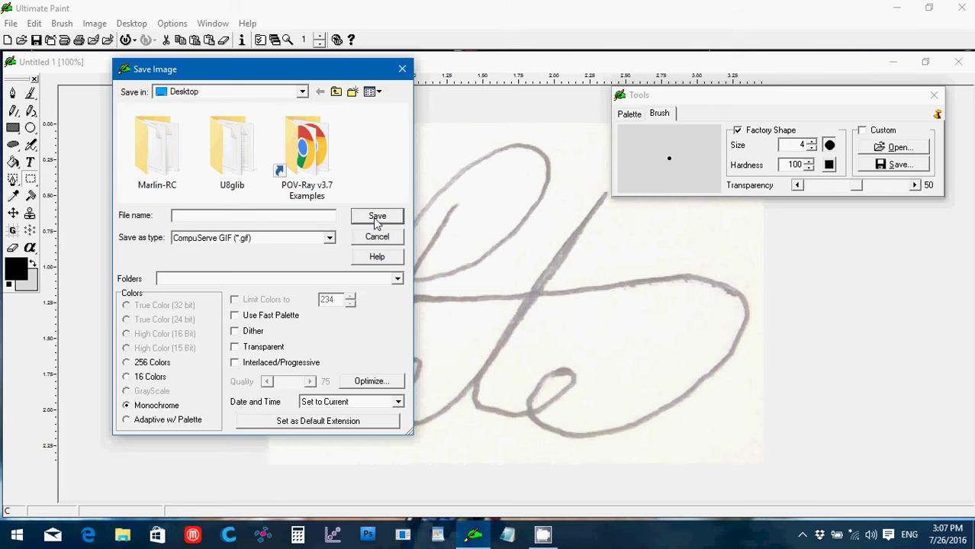
left_click(329, 239)
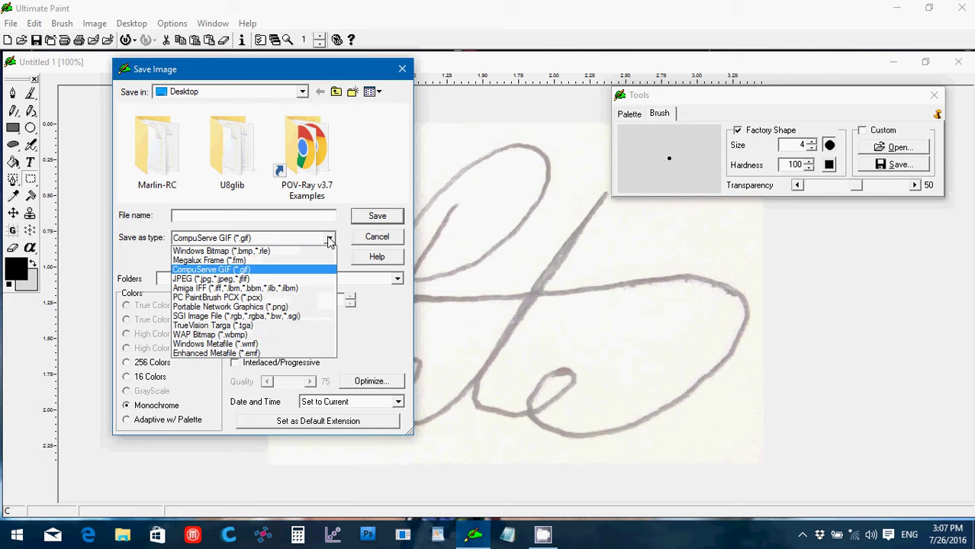
left_click(319, 251)
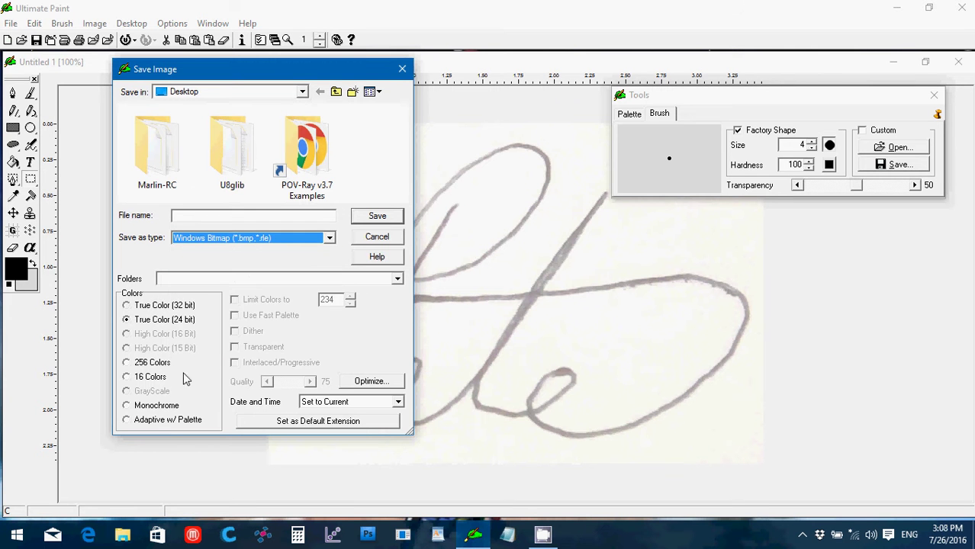
left_click(127, 406)
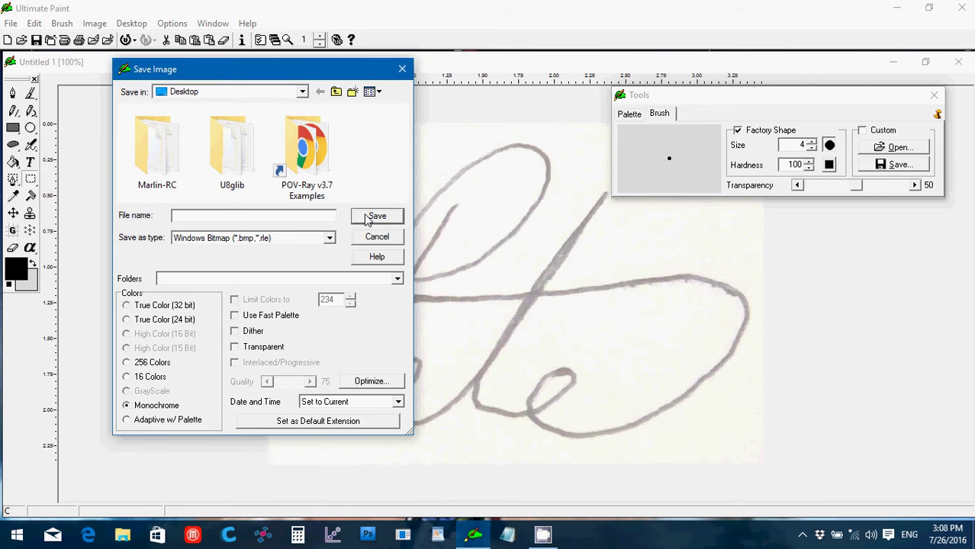
left_click(313, 218)
type("My Sign")
left_click(371, 217)
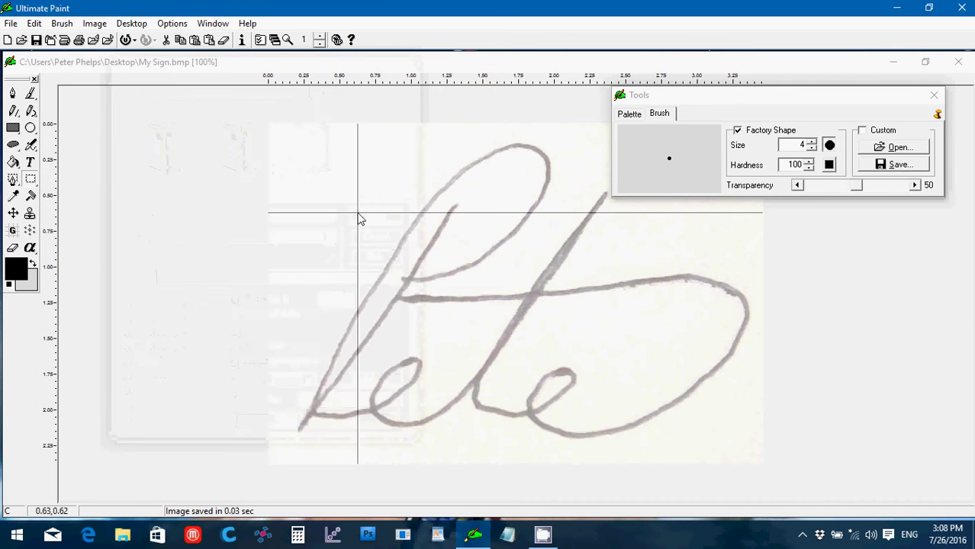
Step: Close the image and reopen my sign.bmp from the recent files list
left_click(959, 63)
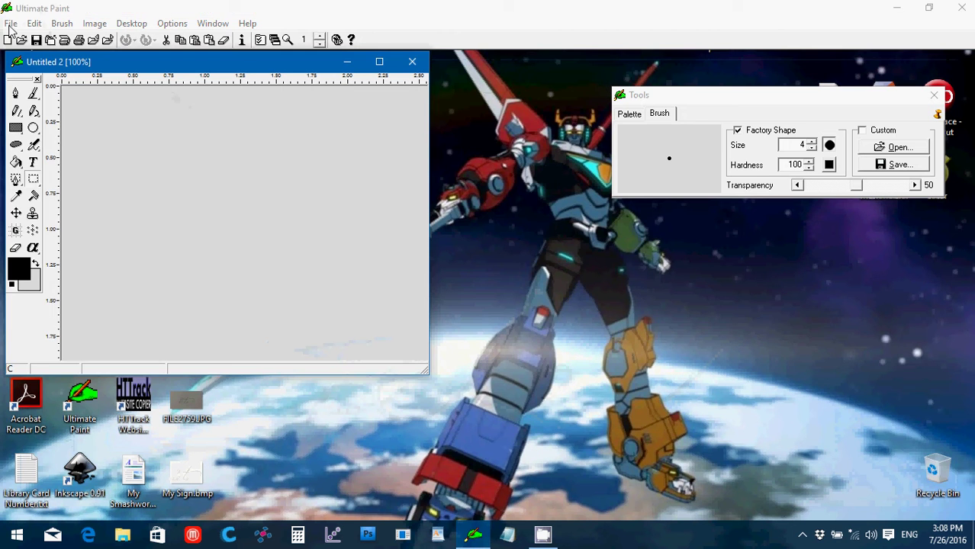
left_click(11, 23)
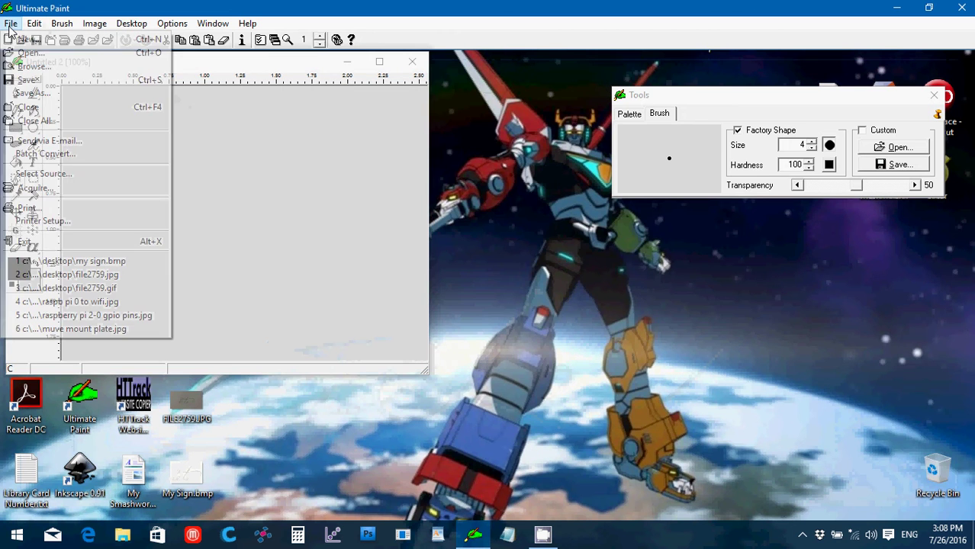
left_click(126, 260)
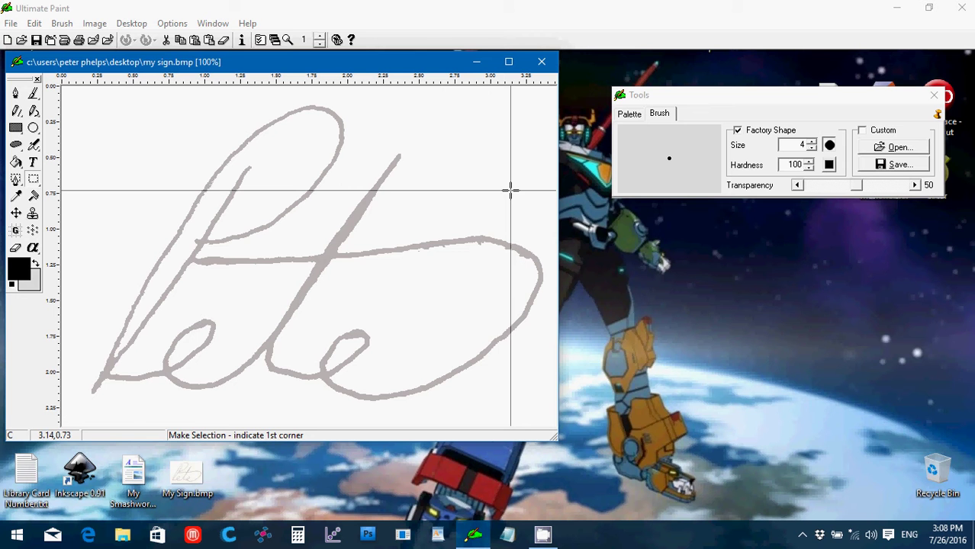
Step: Flood-fill the grey signature strokes with black using the Fill bucket
left_click(616, 140)
left_click(628, 114)
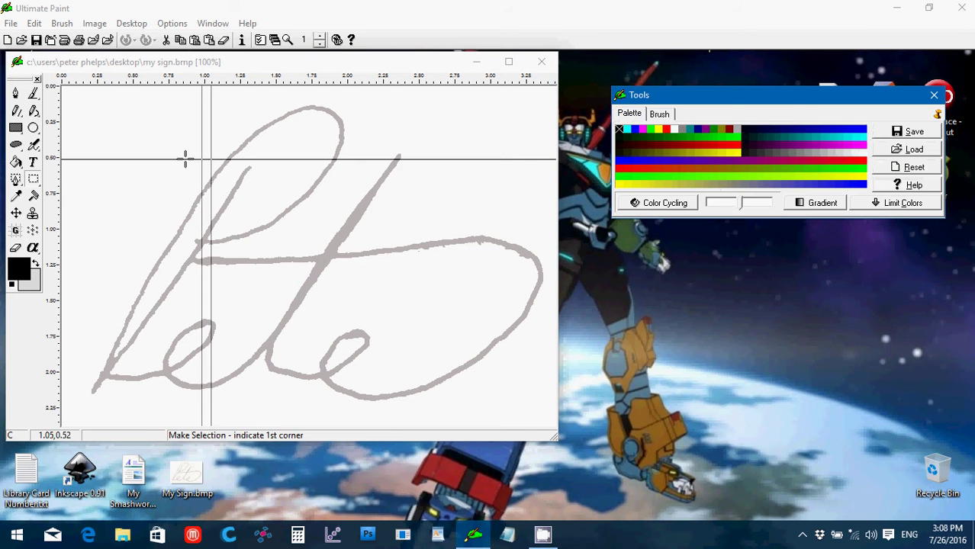
left_click(16, 162)
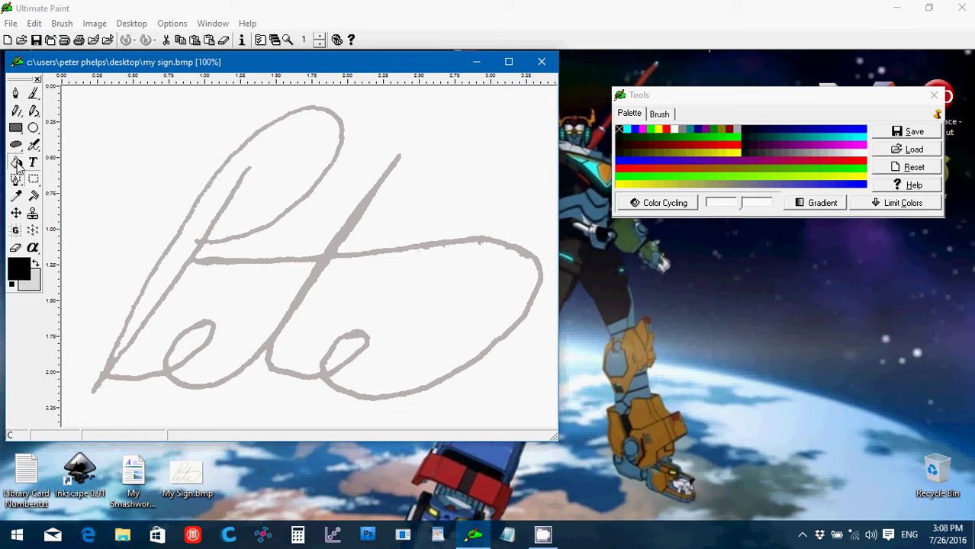
left_click(327, 270)
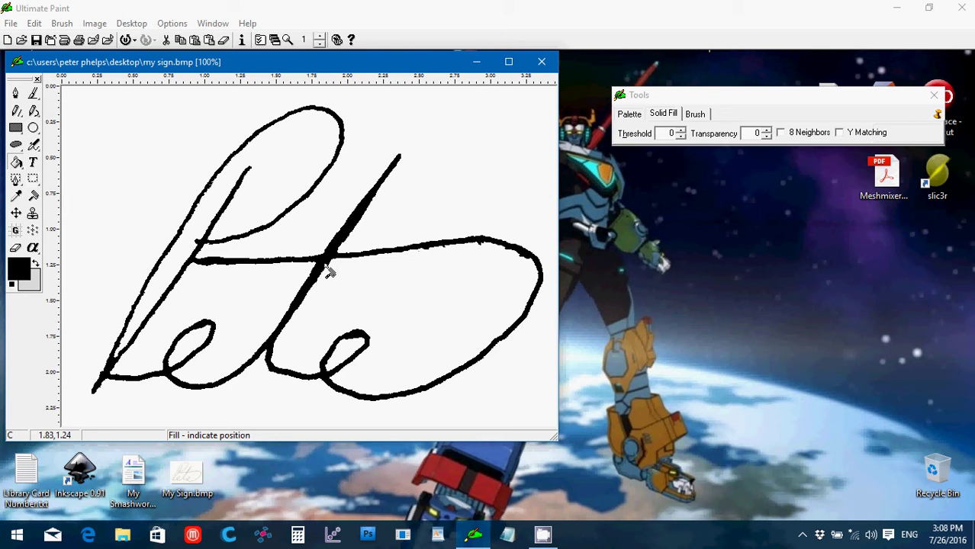
left_click(33, 93)
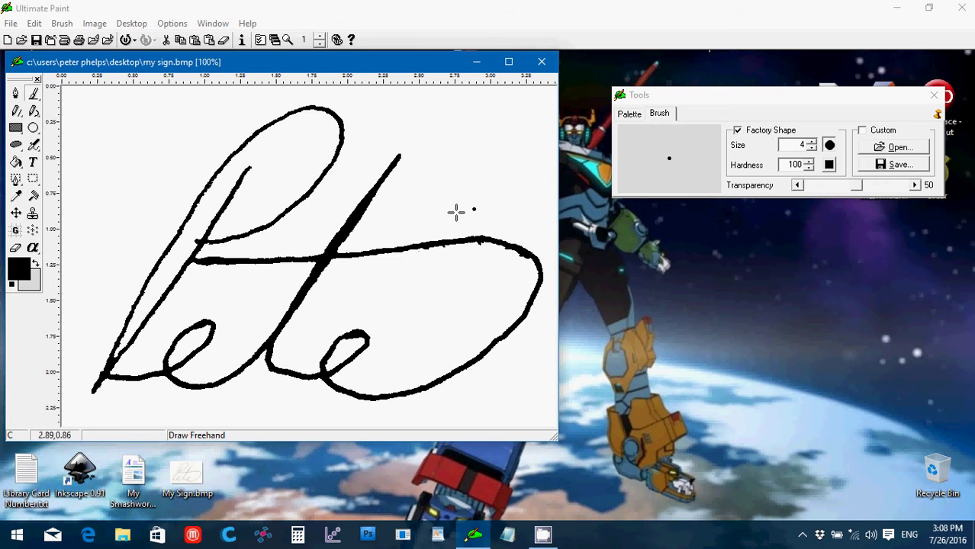
Step: Zoom to 400% and brush black to join the crossbar's left end to the diagonal
left_click(511, 63)
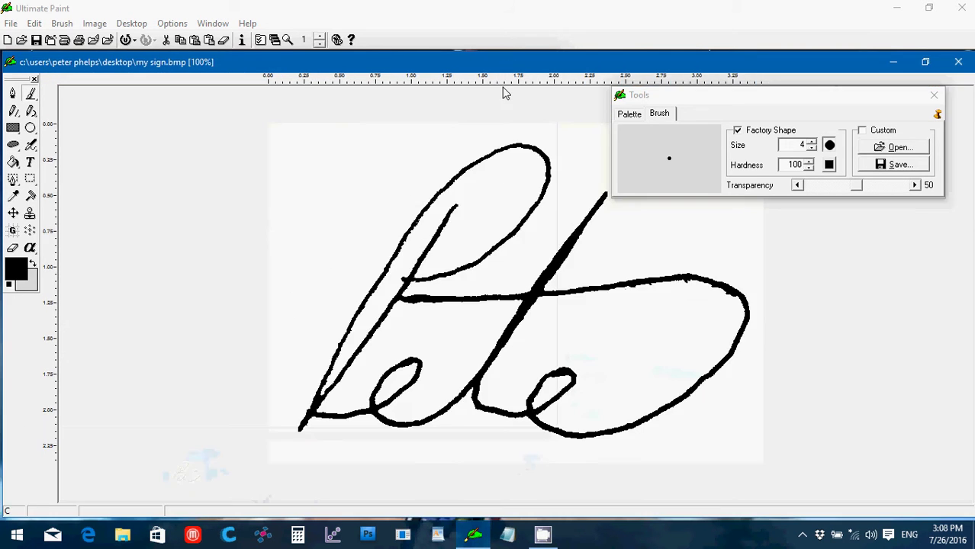
left_click(322, 39)
left_click(322, 39)
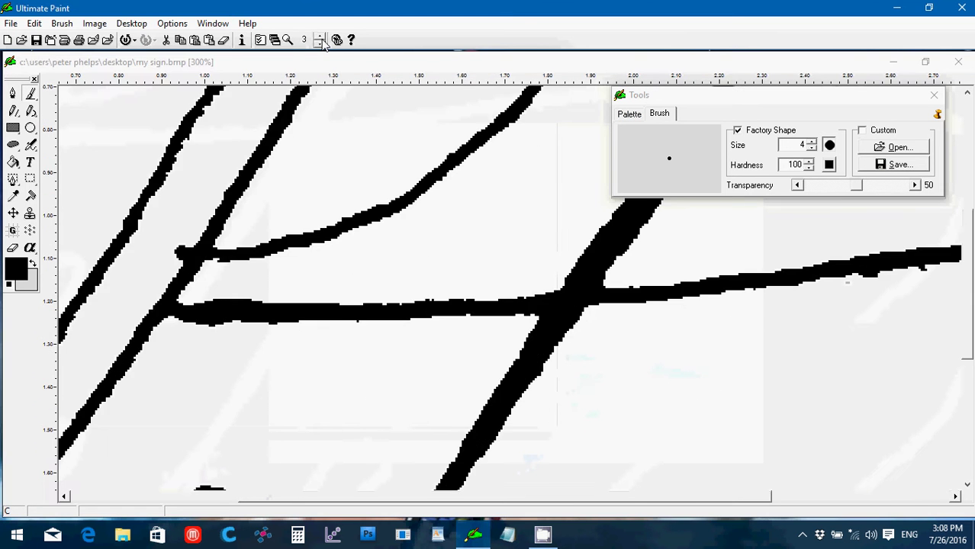
left_click(322, 39)
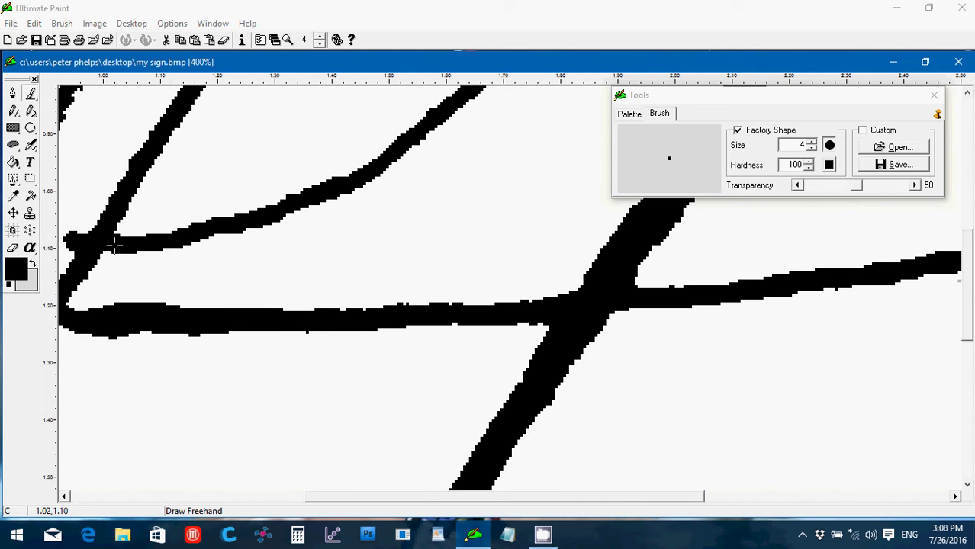
left_click(213, 297)
left_click_drag(500, 500, 457, 503)
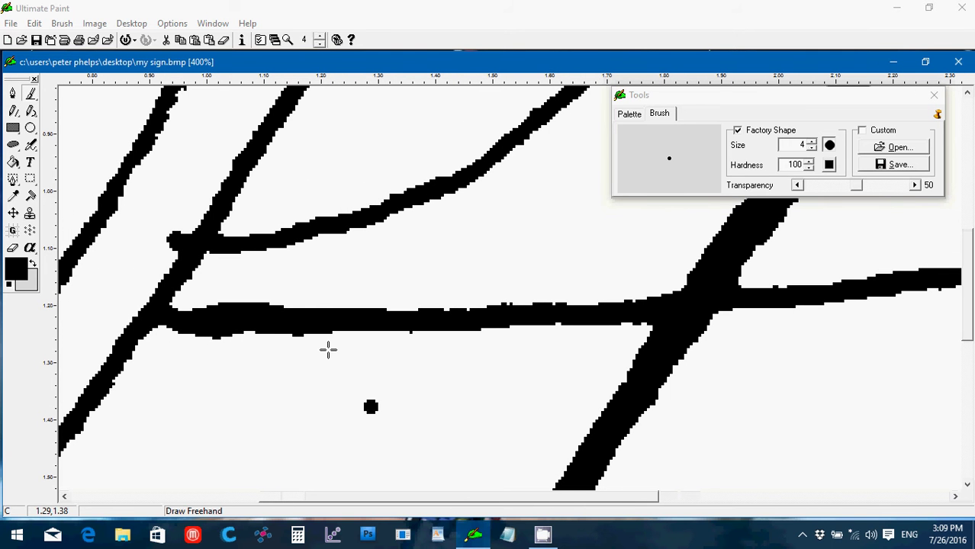
left_click_drag(196, 306, 177, 309)
left_click(162, 254)
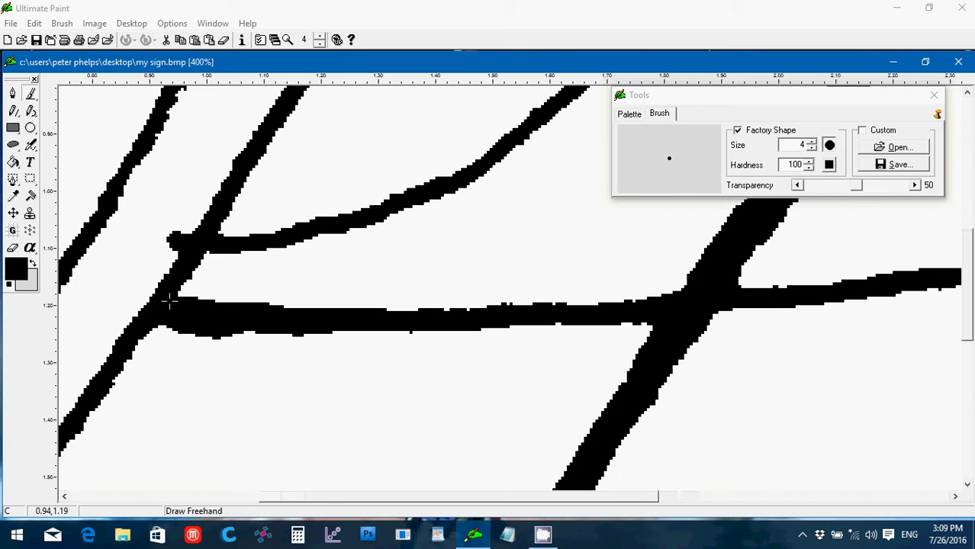
Step: Switch the brush colour to white and paint out stray pixels around the strokes
left_click(622, 152)
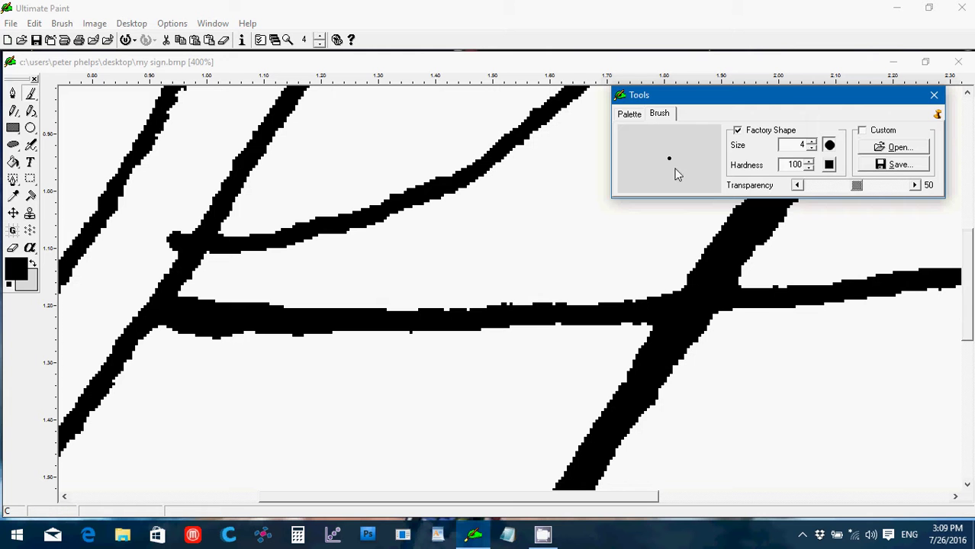
left_click(629, 115)
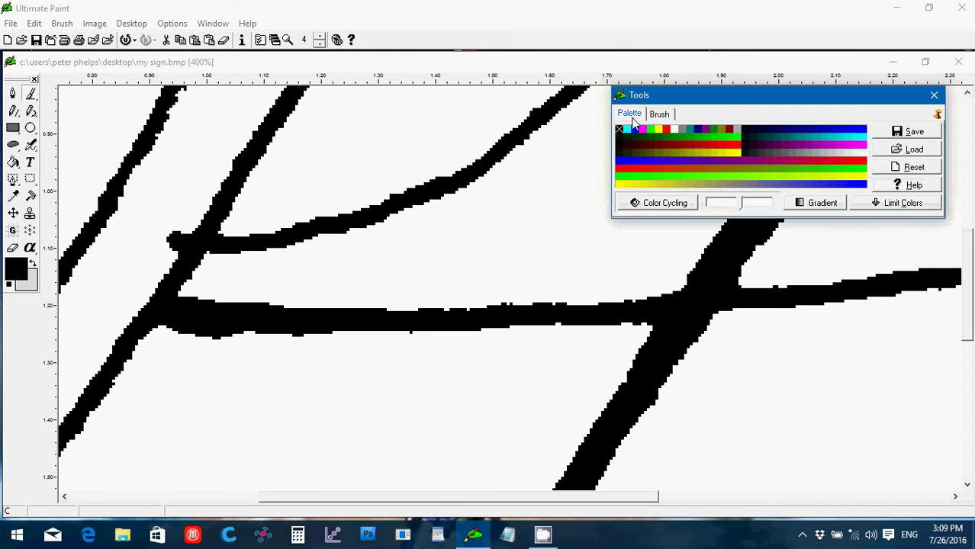
left_click(675, 129)
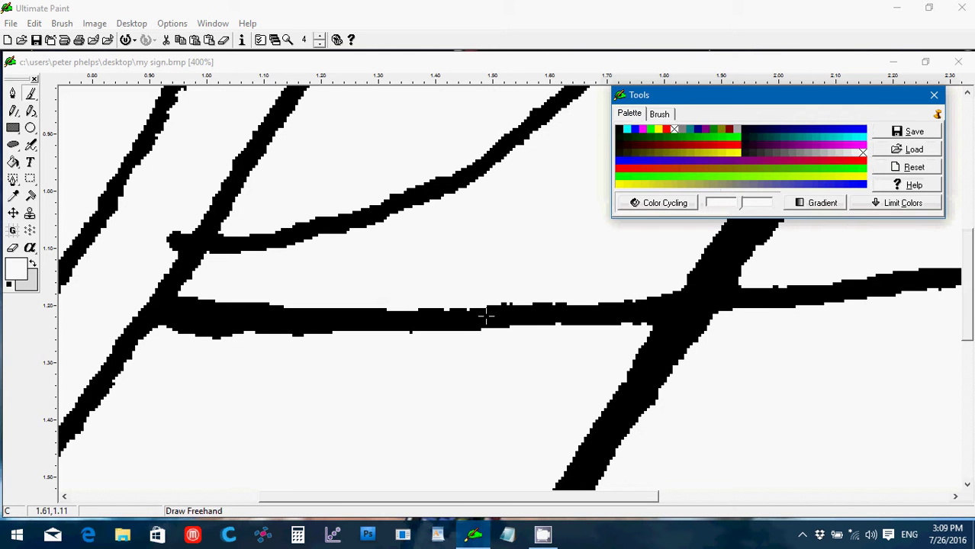
left_click(434, 348)
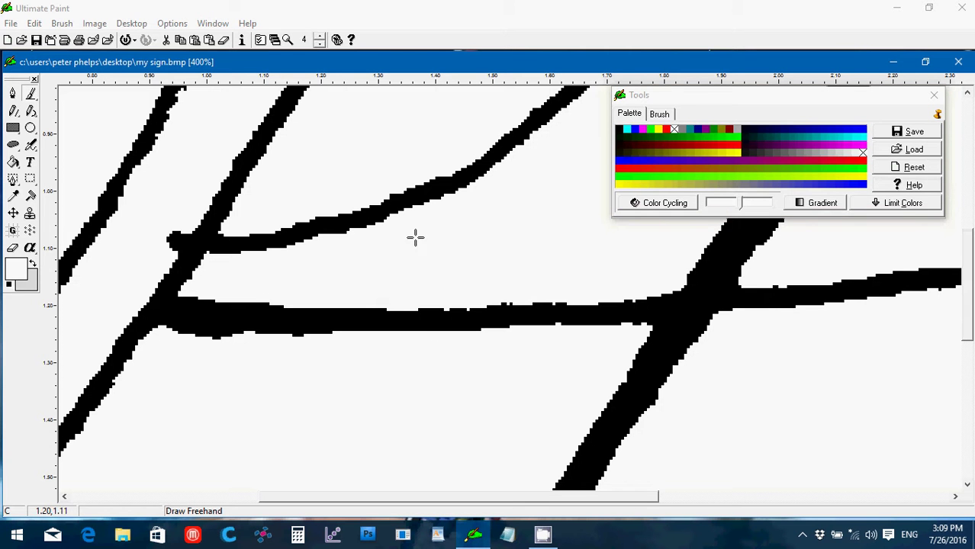
left_click_drag(566, 498, 455, 513)
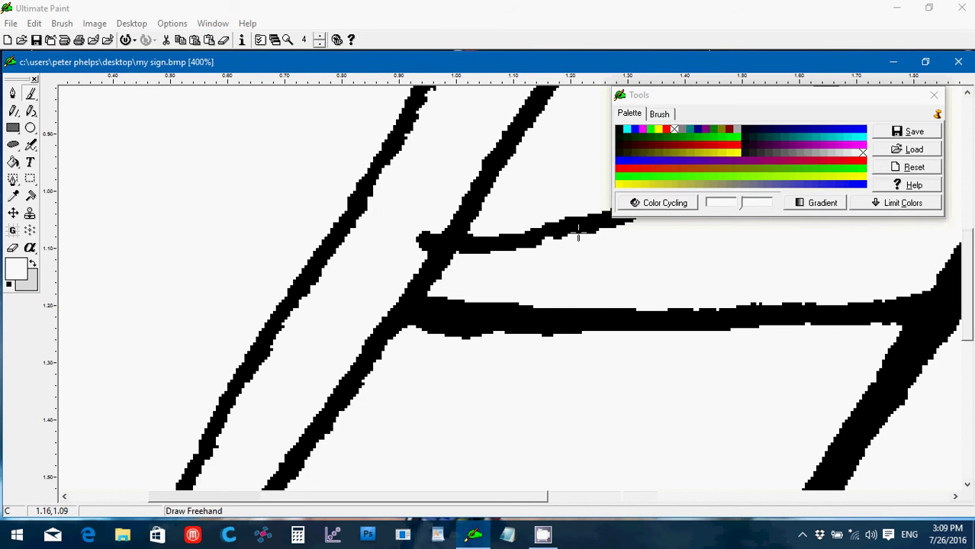
mouse_move(967, 282)
left_mouse_down()
mouse_move(971, 235)
mouse_move(970, 248)
left_mouse_up()
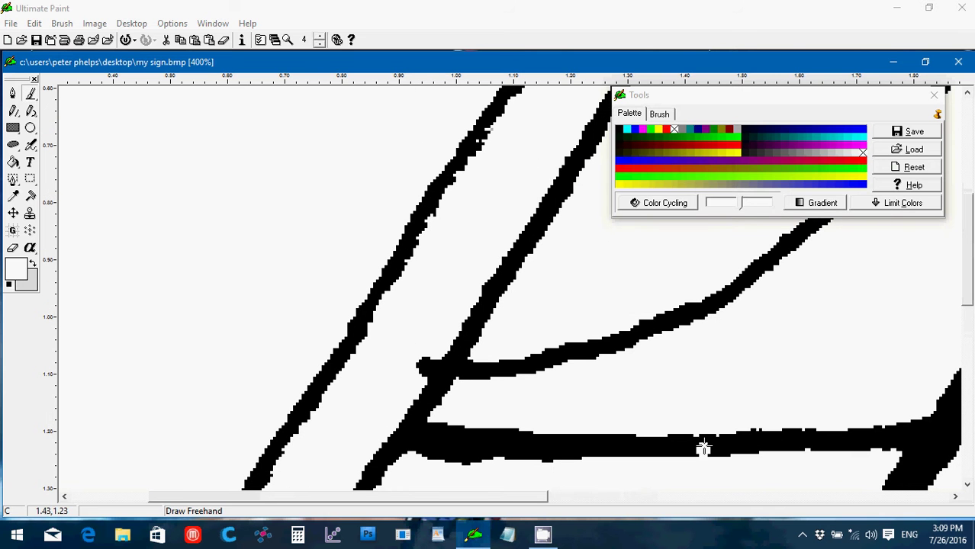
Step: Return to black and smooth the crossbar and the upper stroke's left edge
left_click(618, 131)
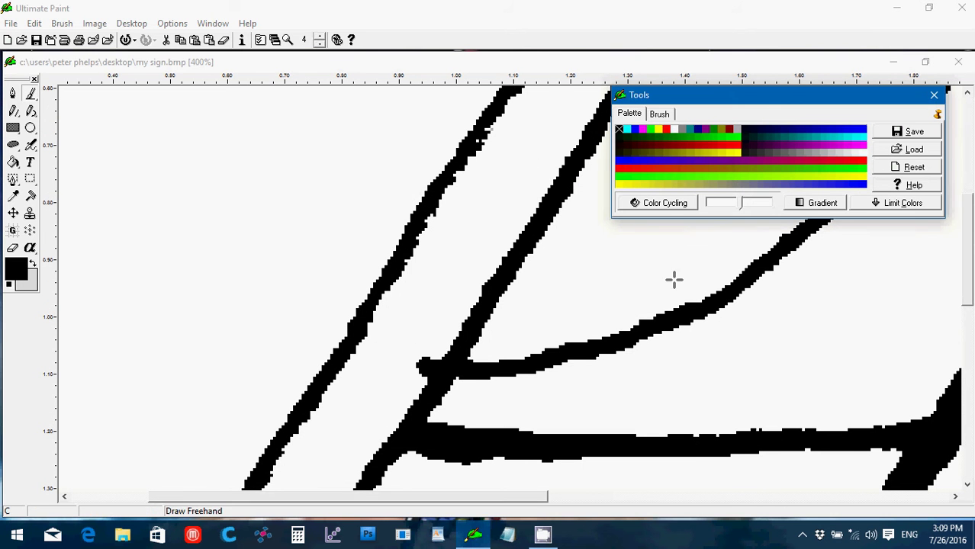
left_click(717, 441)
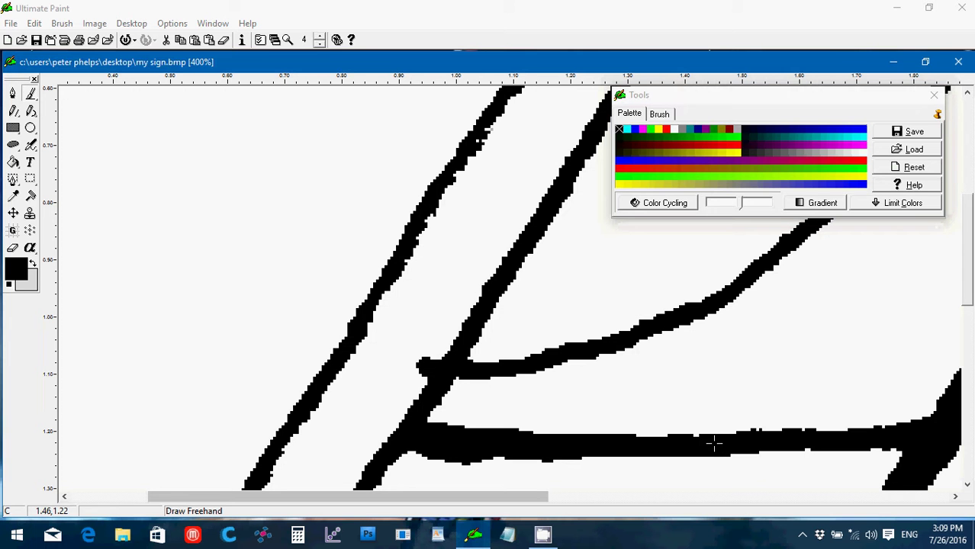
left_click_drag(700, 441, 629, 442)
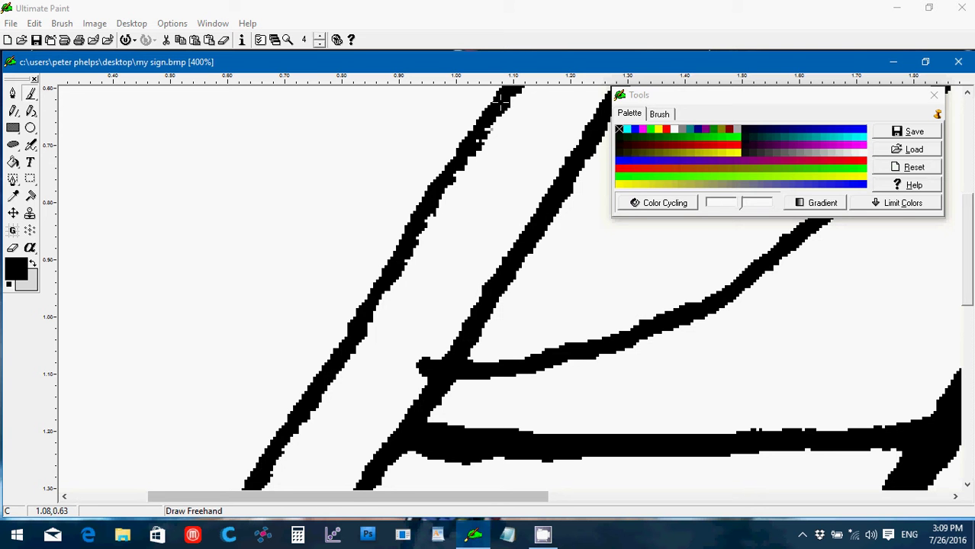
mouse_move(502, 103)
left_mouse_down()
mouse_move(394, 256)
mouse_move(413, 238)
mouse_move(365, 334)
left_mouse_up()
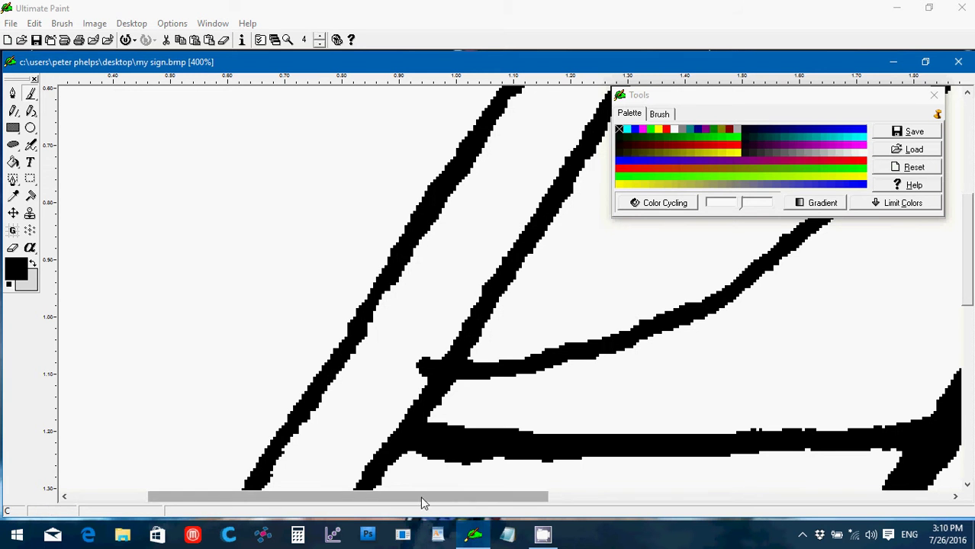
left_click_drag(427, 502, 521, 500)
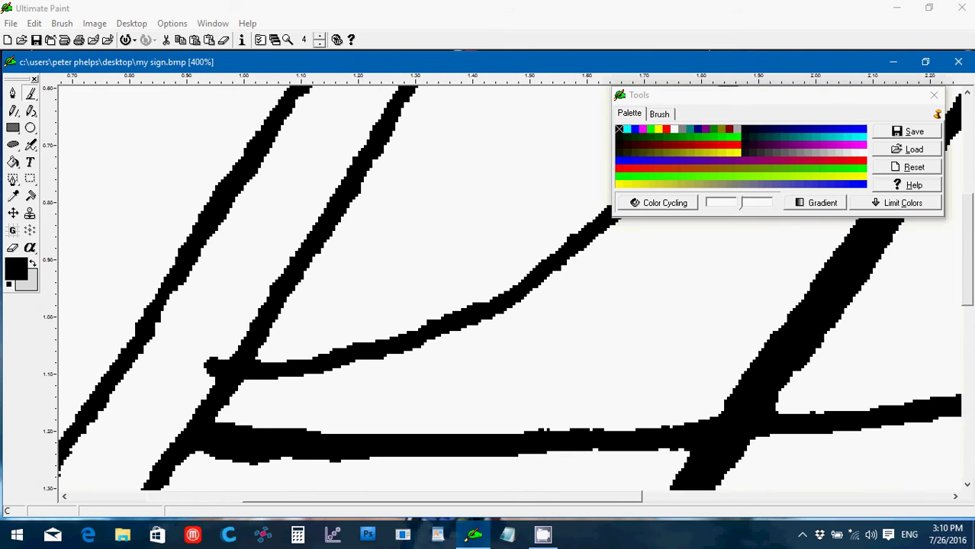
left_click_drag(968, 260, 963, 336)
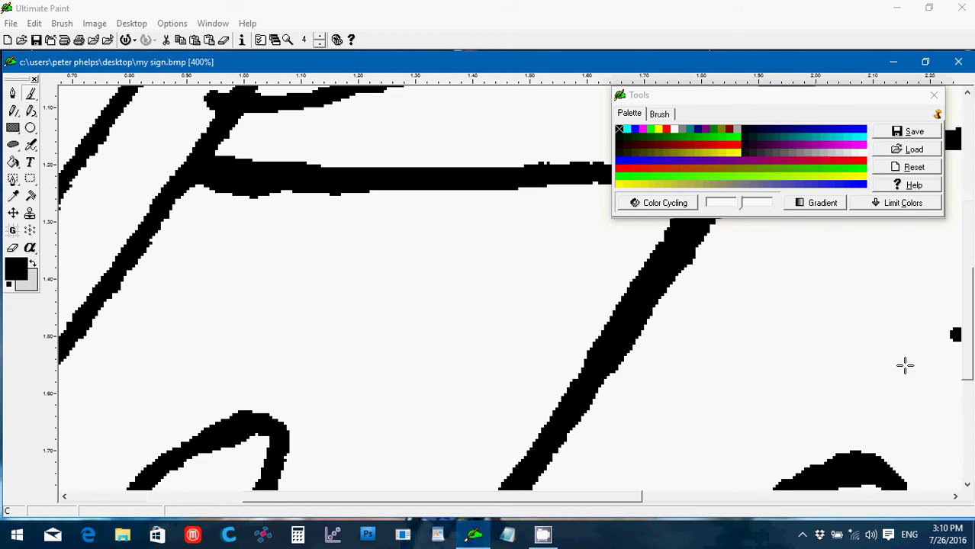
left_click_drag(553, 505, 413, 504)
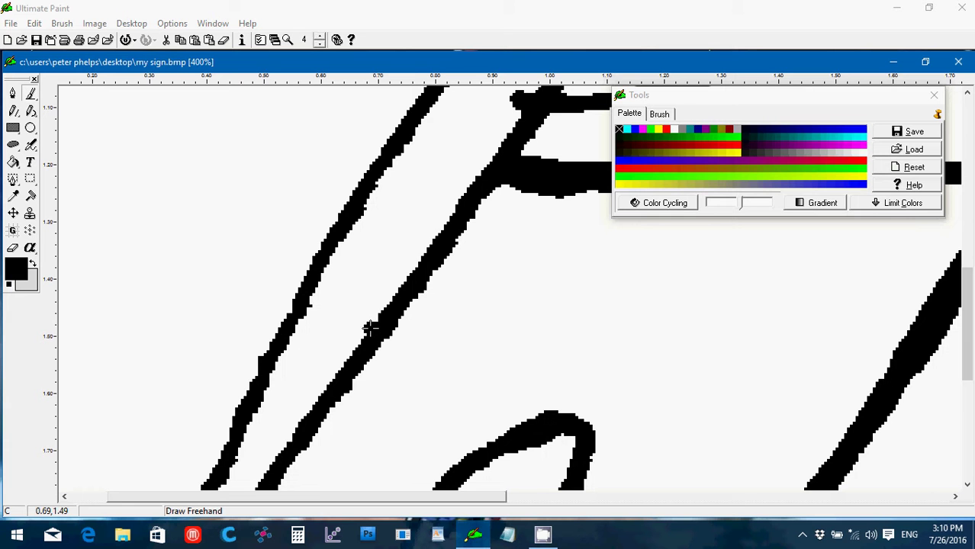
Step: Draw straight black lines with the Line tool to thicken the lower-left stroke's edge
left_click(13, 112)
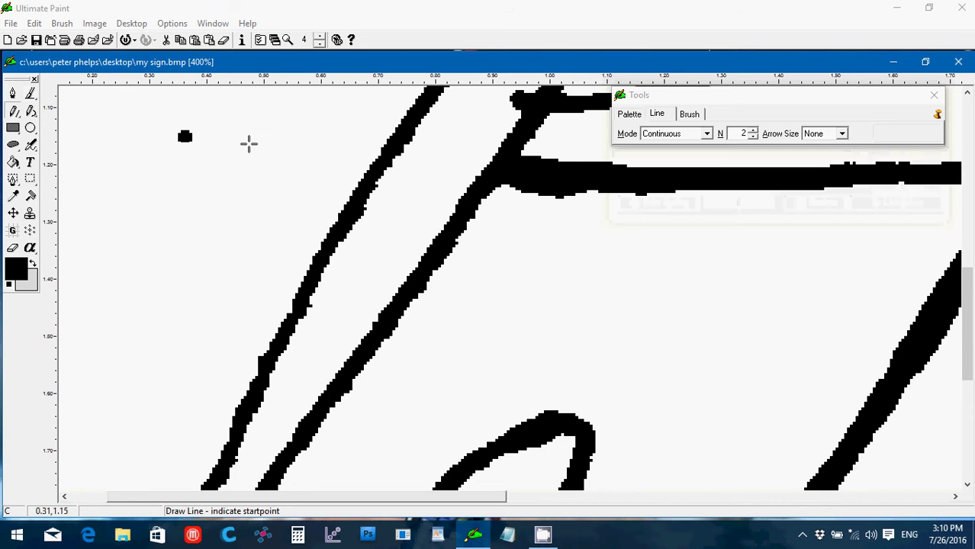
left_click(409, 124)
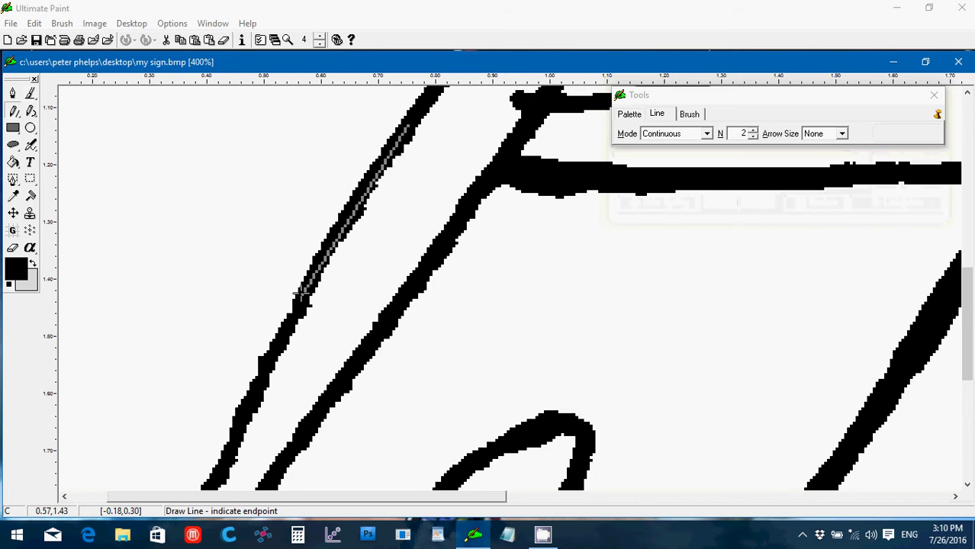
left_click(302, 302)
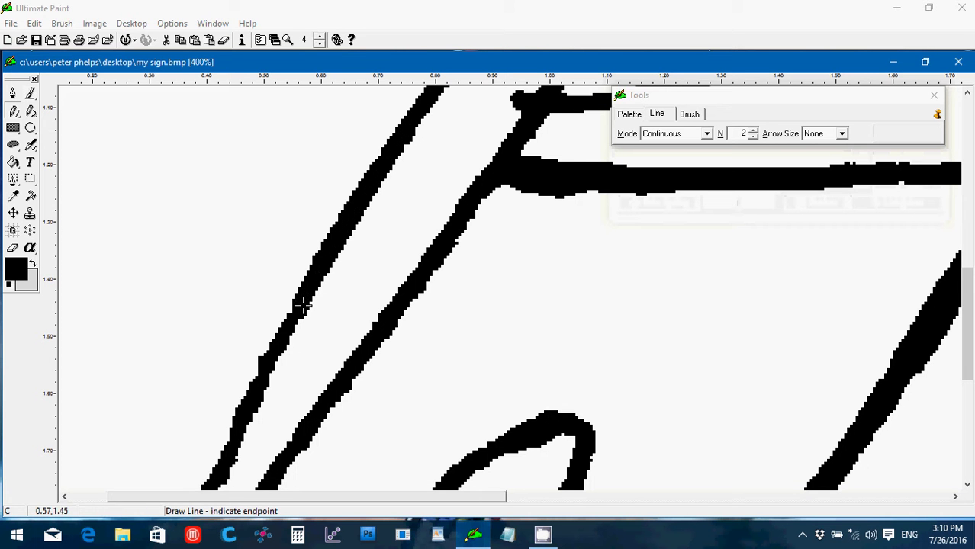
left_click(253, 376)
left_click(326, 240)
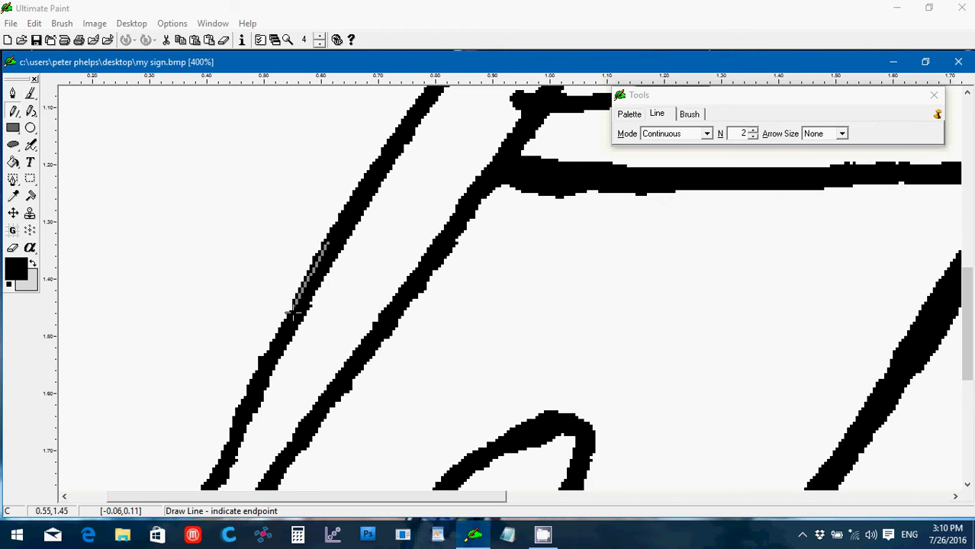
left_click(260, 358)
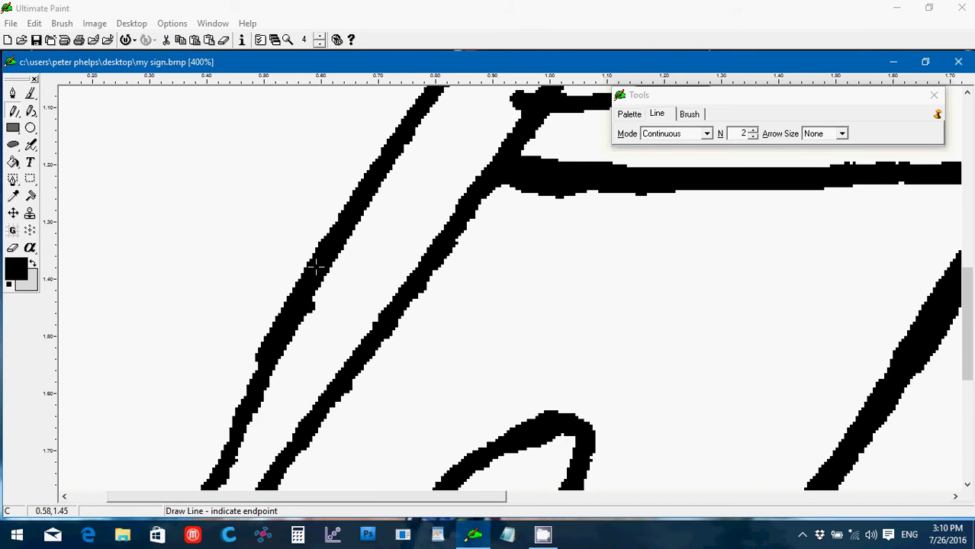
Step: Join the bottom-left stroke end and thicken the lower stroke's underside with short lines
left_click(677, 352)
left_click_drag(965, 291, 964, 357)
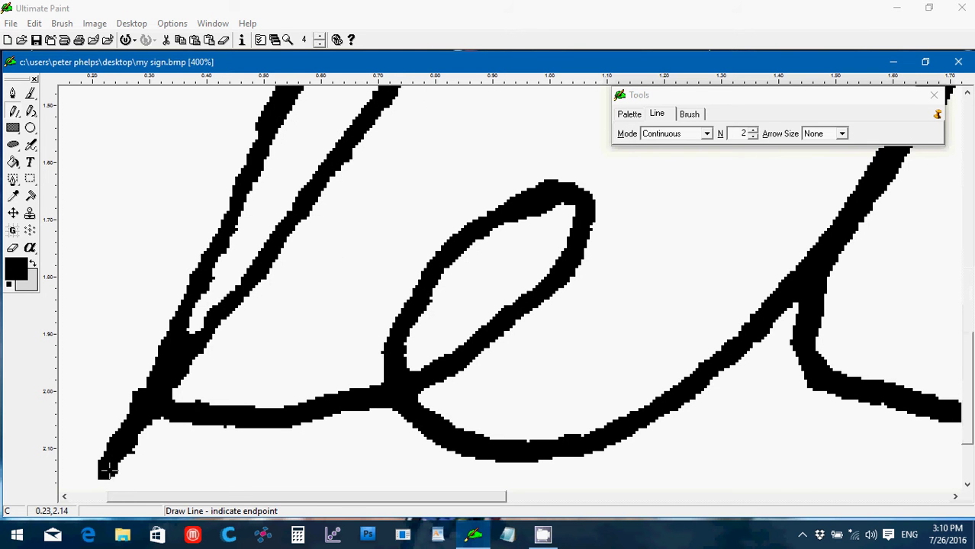
left_click(152, 413)
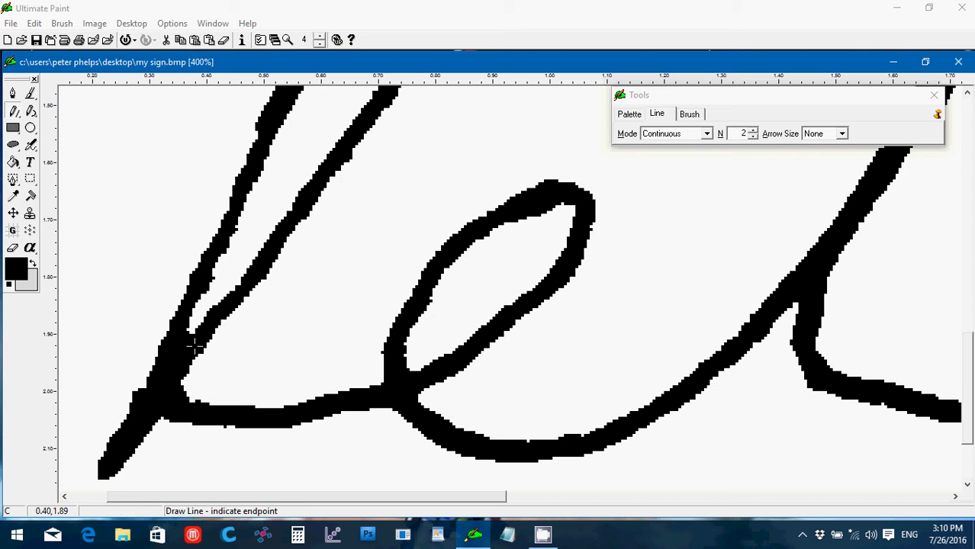
left_click(156, 415)
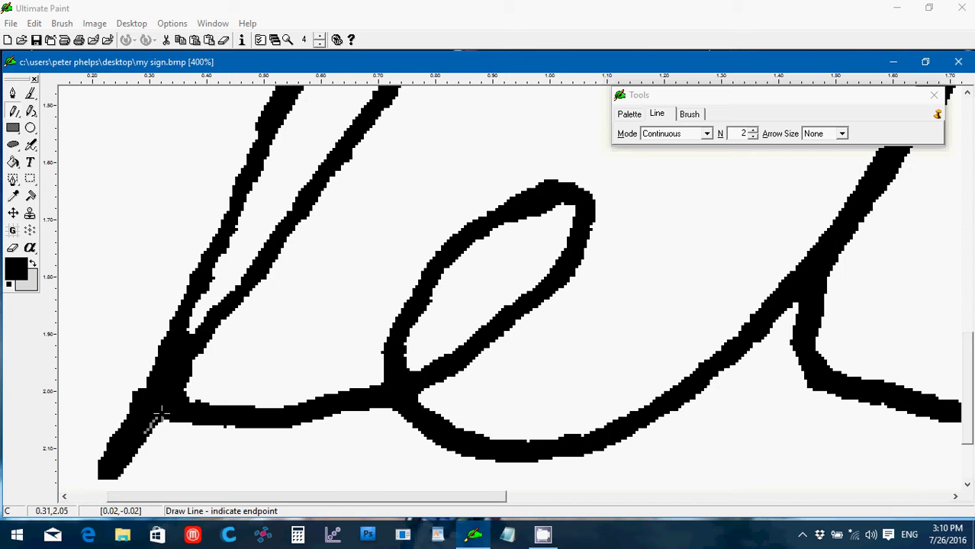
left_click(185, 356)
left_click(186, 408)
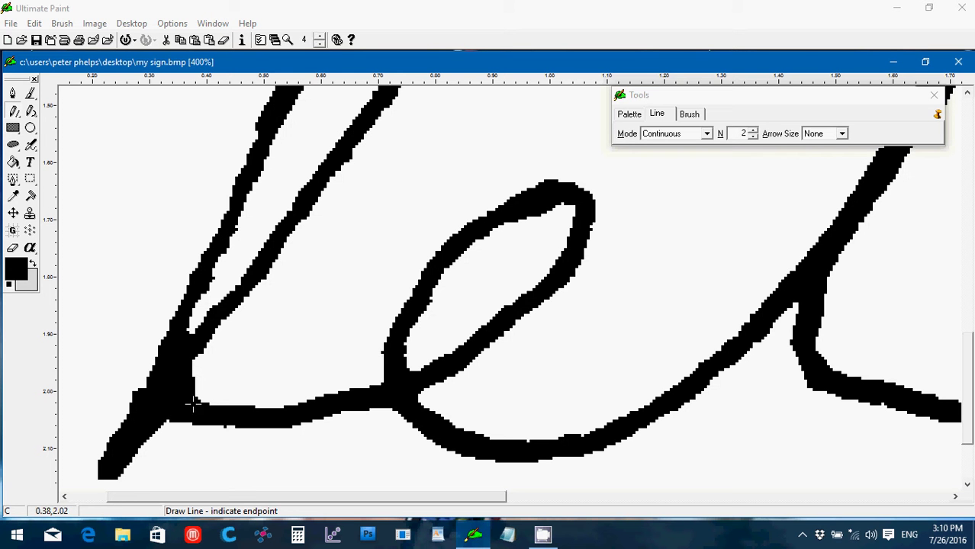
left_click(236, 419)
left_click(229, 424)
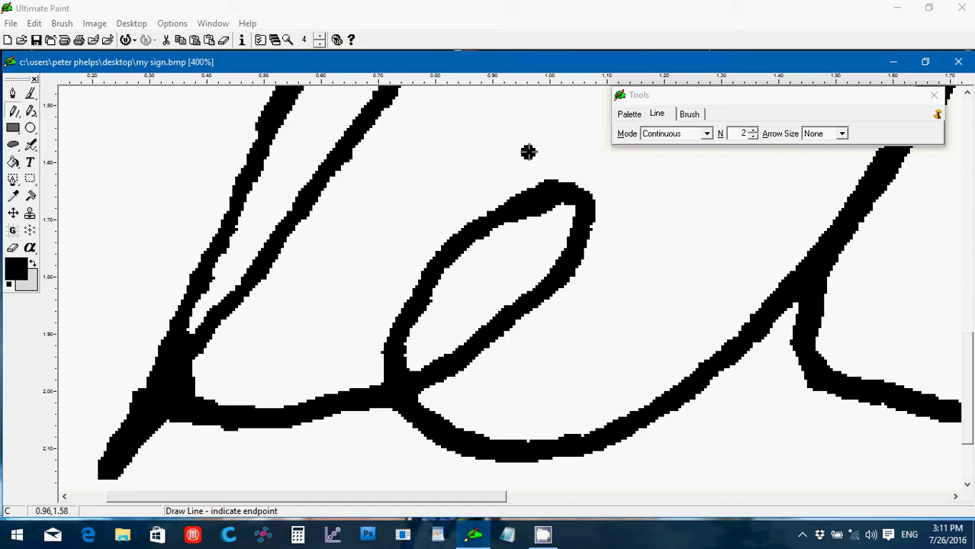
left_click(653, 108)
Step: Reselect black from the palette and draw thick lines along the left side of the 'e' loop
left_click(629, 114)
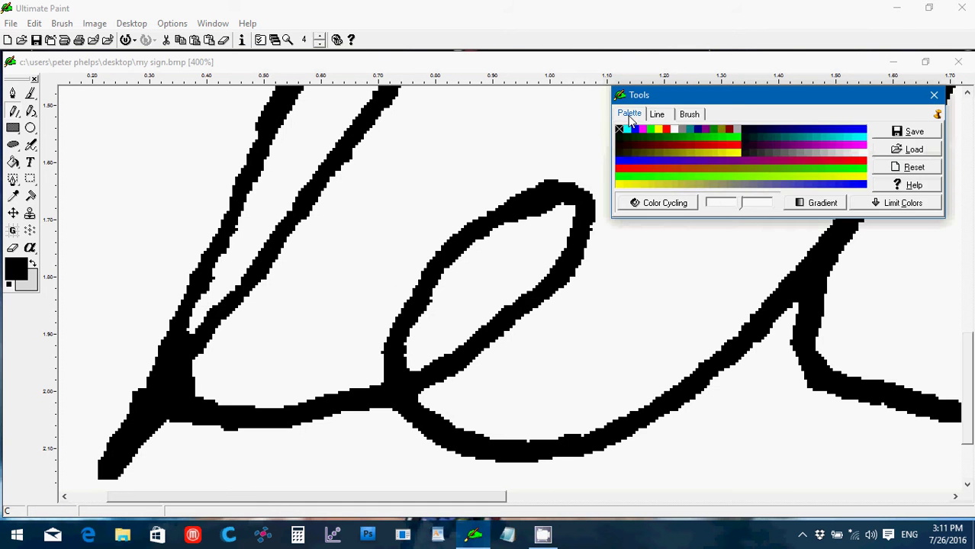
left_click(674, 132)
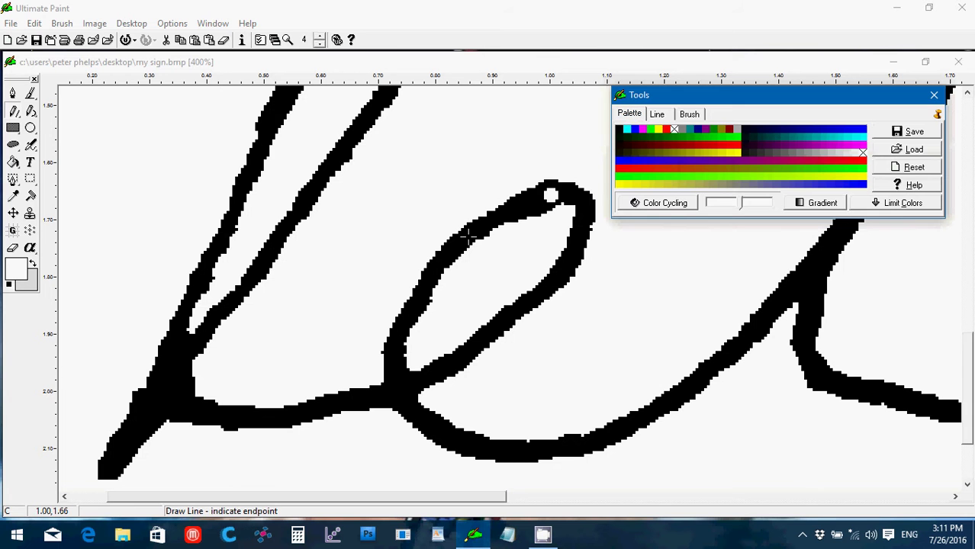
left_click(374, 351)
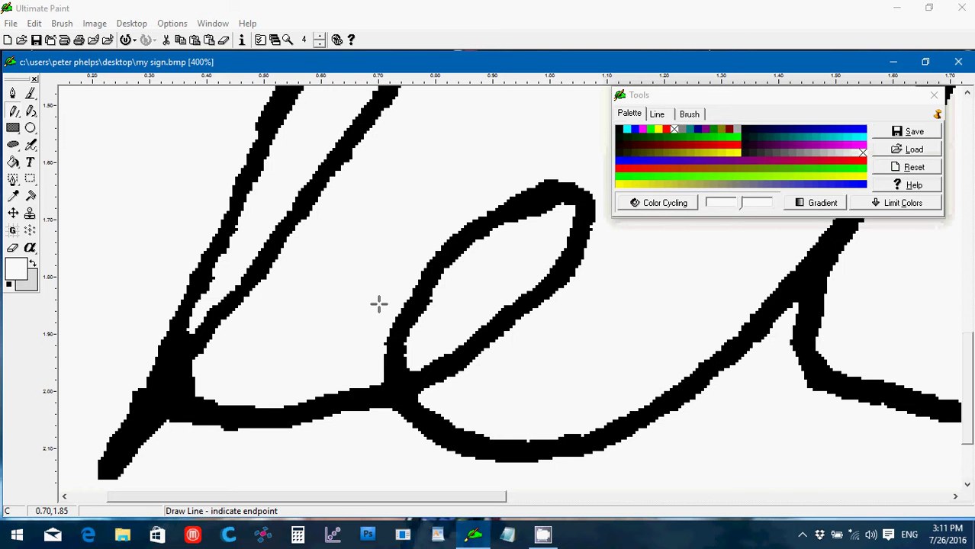
left_click(624, 133)
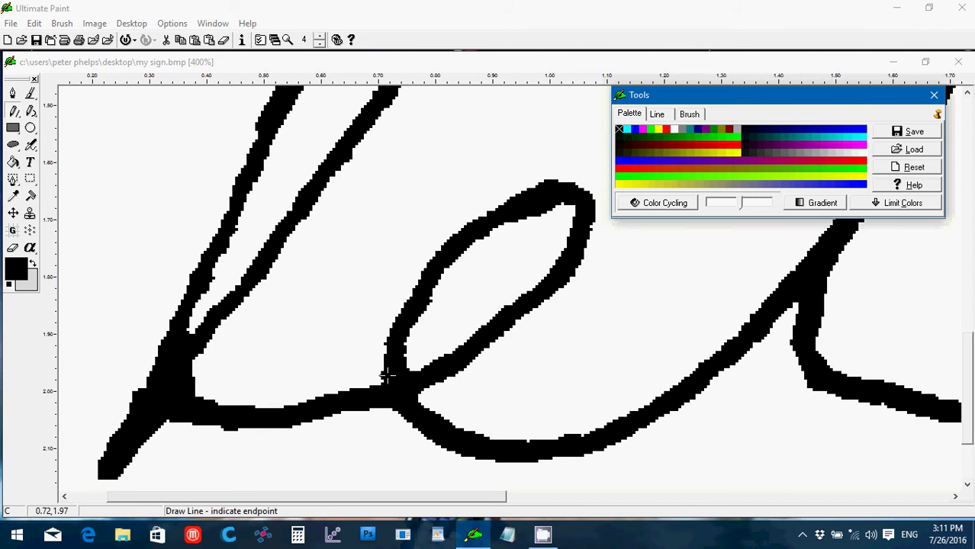
mouse_move(389, 379)
left_mouse_down()
mouse_move(393, 322)
mouse_move(428, 266)
left_mouse_up()
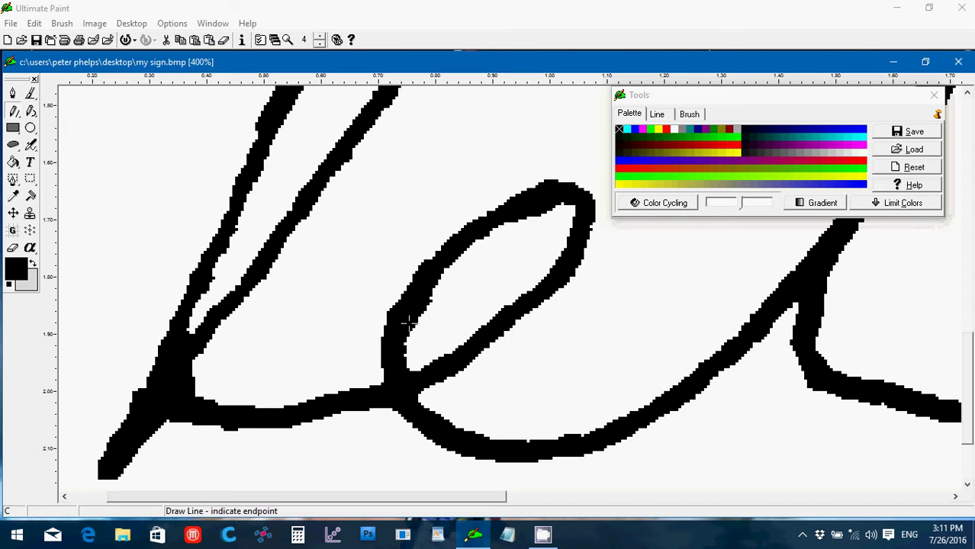
left_click_drag(410, 325, 402, 376)
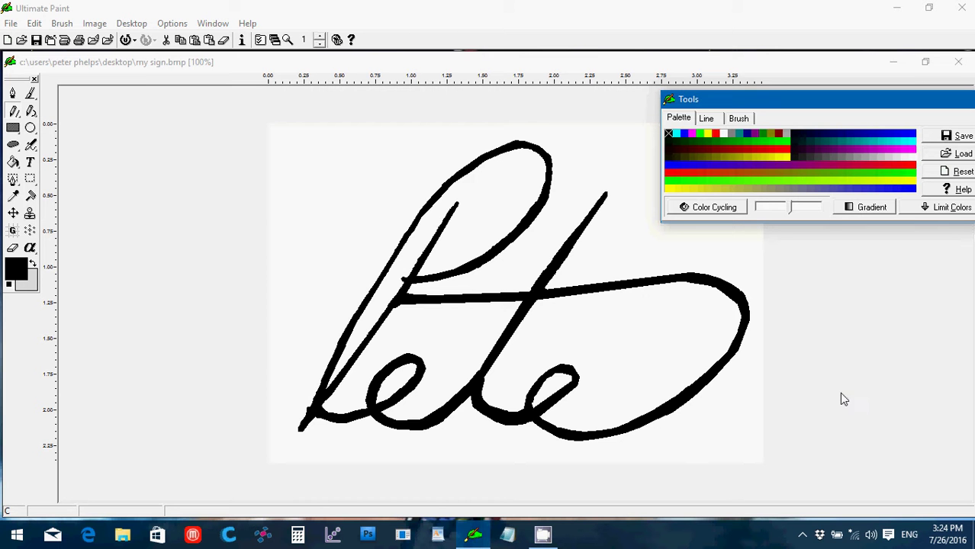
Step: Save my sign.bmp with File > Save and close Ultimate Paint
left_click(16, 24)
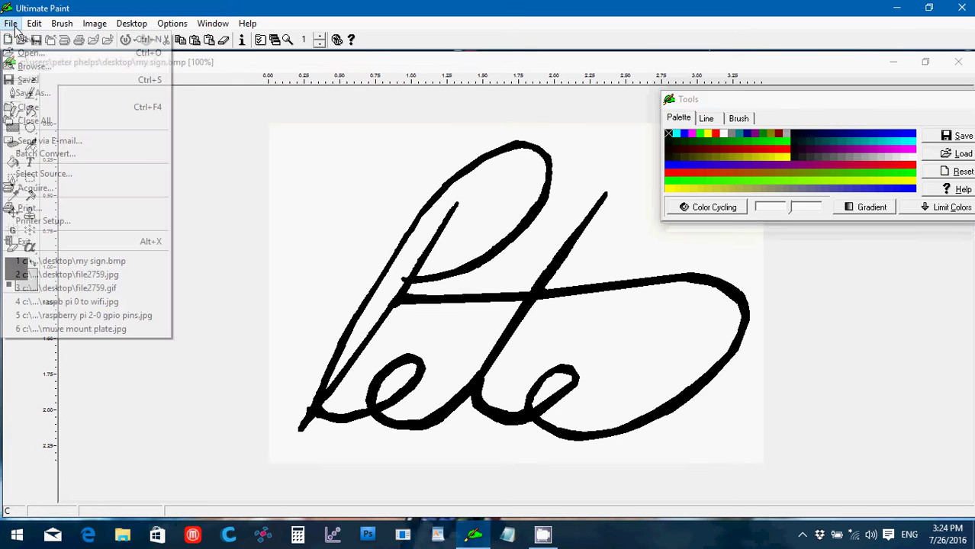
left_click(44, 81)
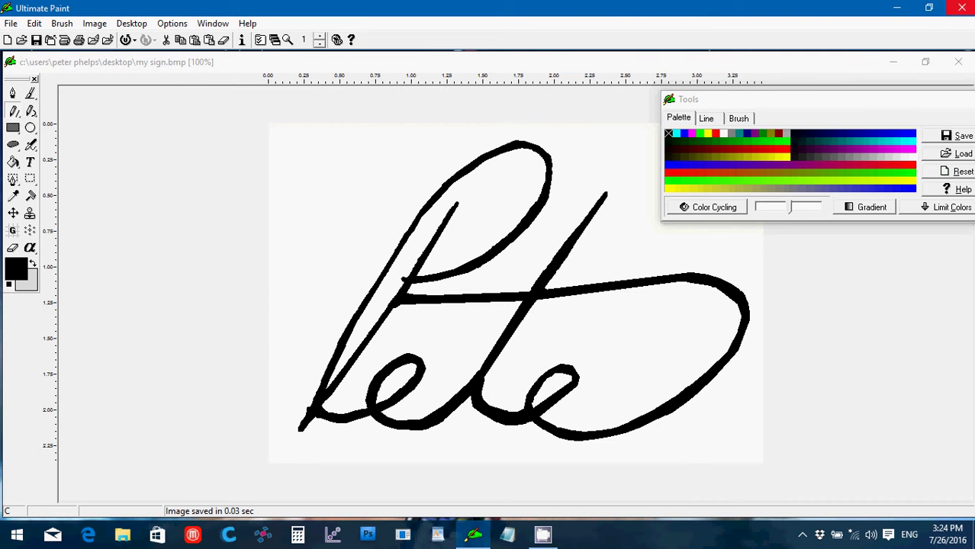
left_click(964, 8)
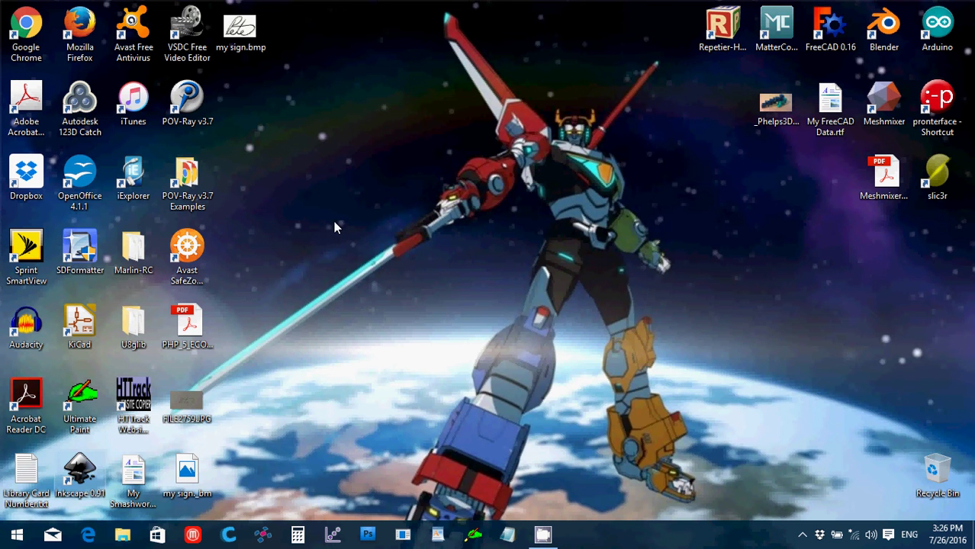
Step: Launch Inkscape from its desktop shortcut
double_click(80, 473)
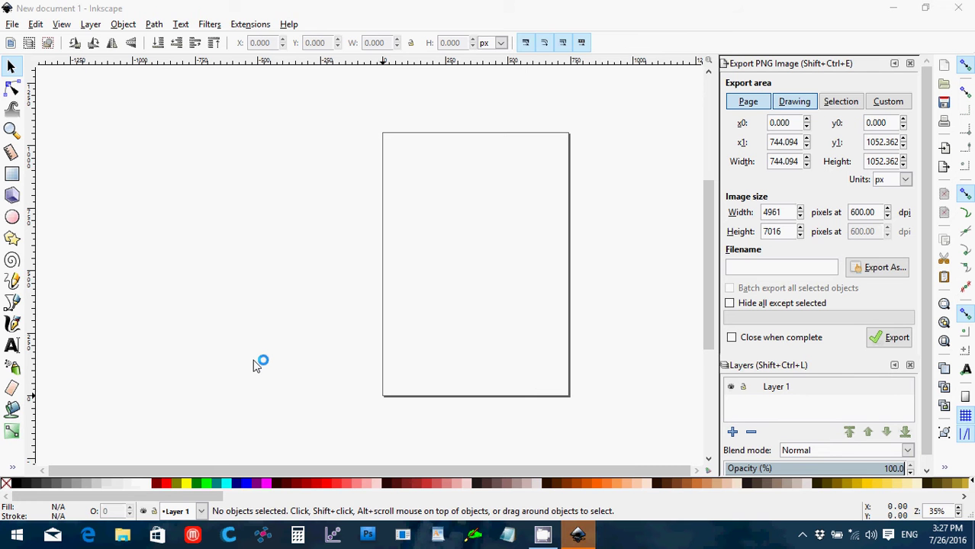
Step: Import my sign.bmp into the blank Inkscape document as an embedded image
left_click(12, 25)
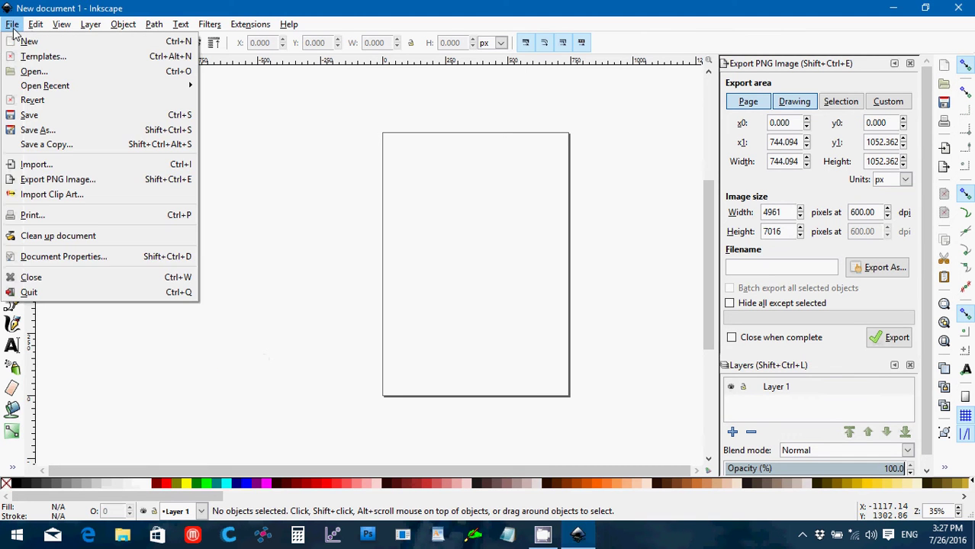
left_click(48, 164)
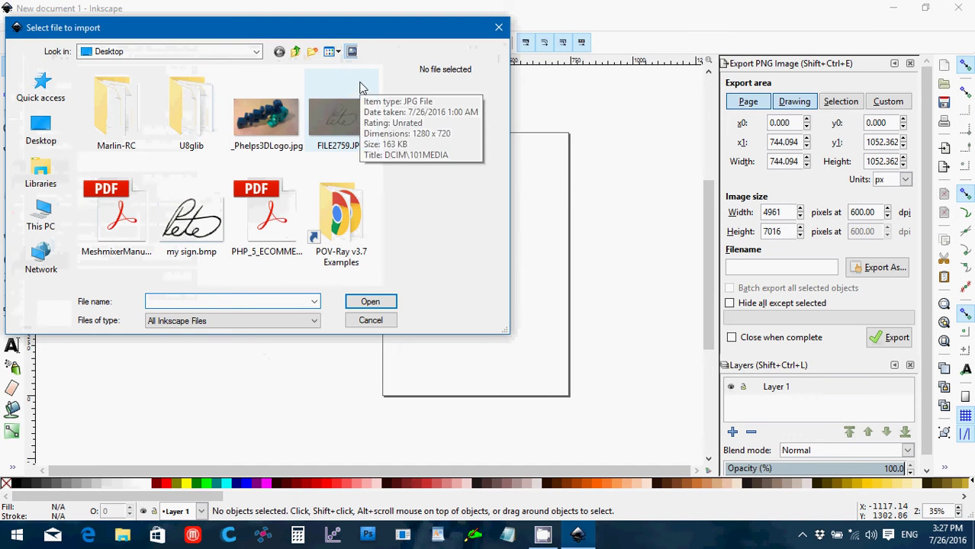
left_click(189, 222)
left_click(371, 301)
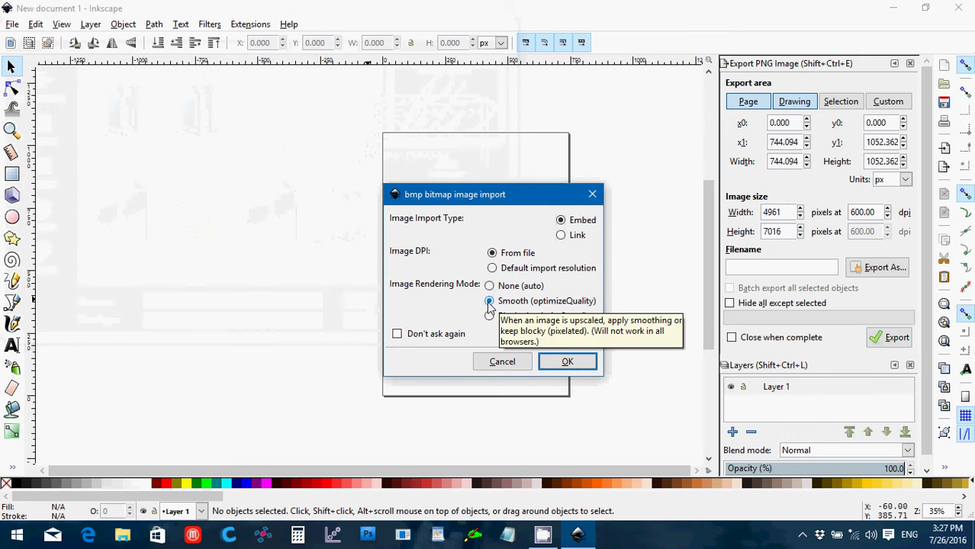
left_click(568, 363)
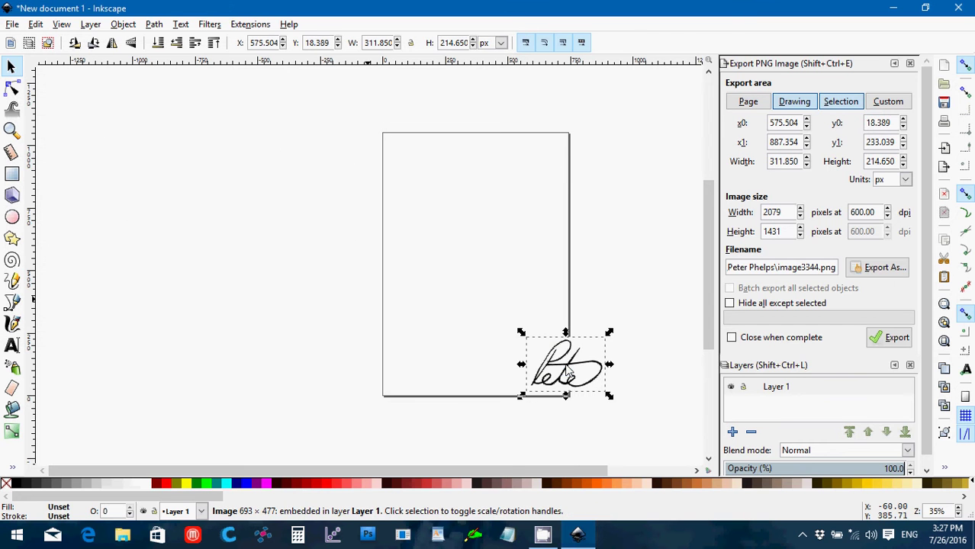
Step: Move the signature to the page's top-left and trace it into a vector path with Trace Bitmap
mouse_move(568, 372)
left_mouse_down()
mouse_move(449, 233)
mouse_move(432, 183)
left_mouse_up()
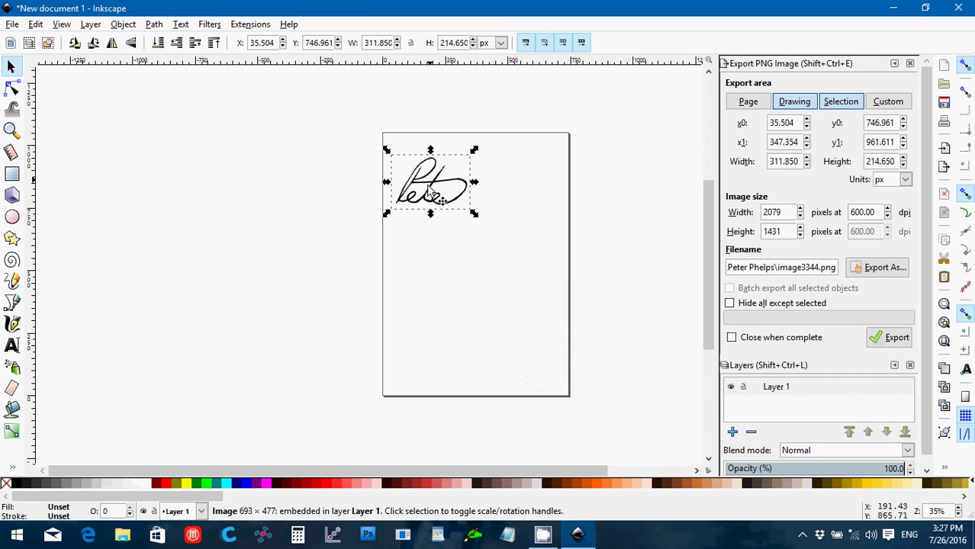
left_click(156, 26)
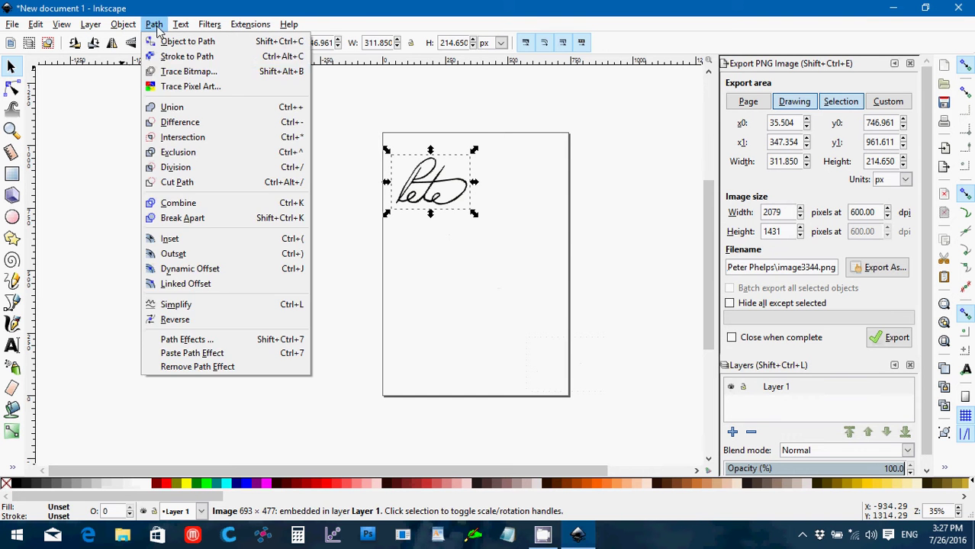
left_click(184, 71)
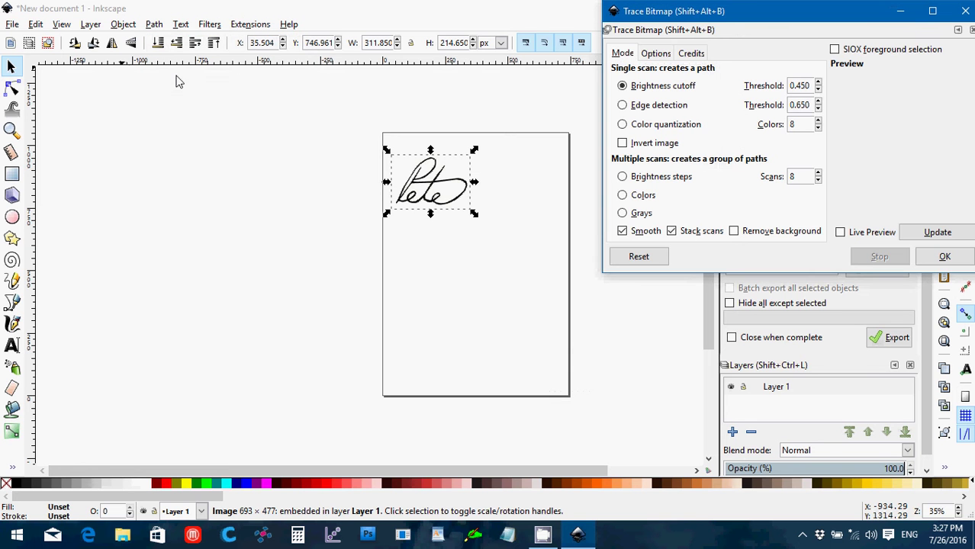
left_click(920, 238)
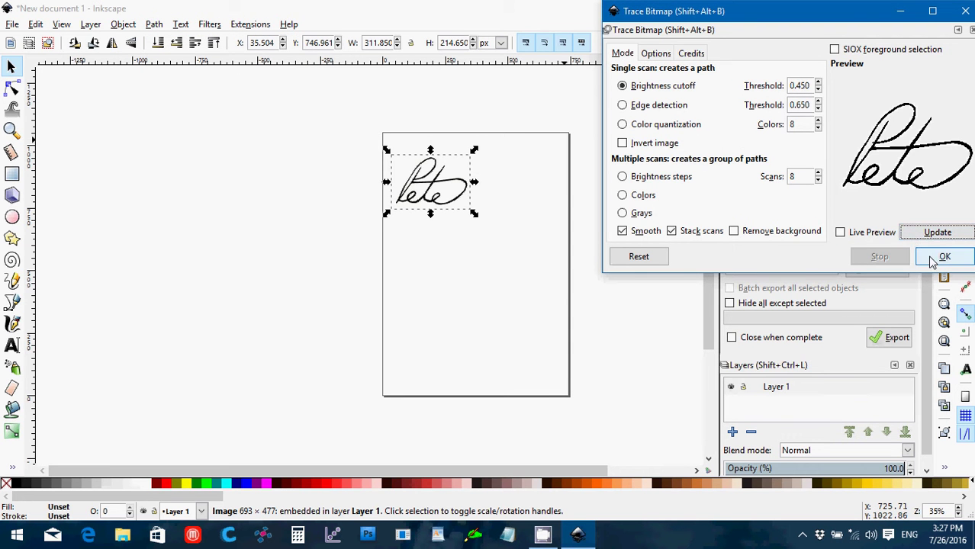
left_click(932, 261)
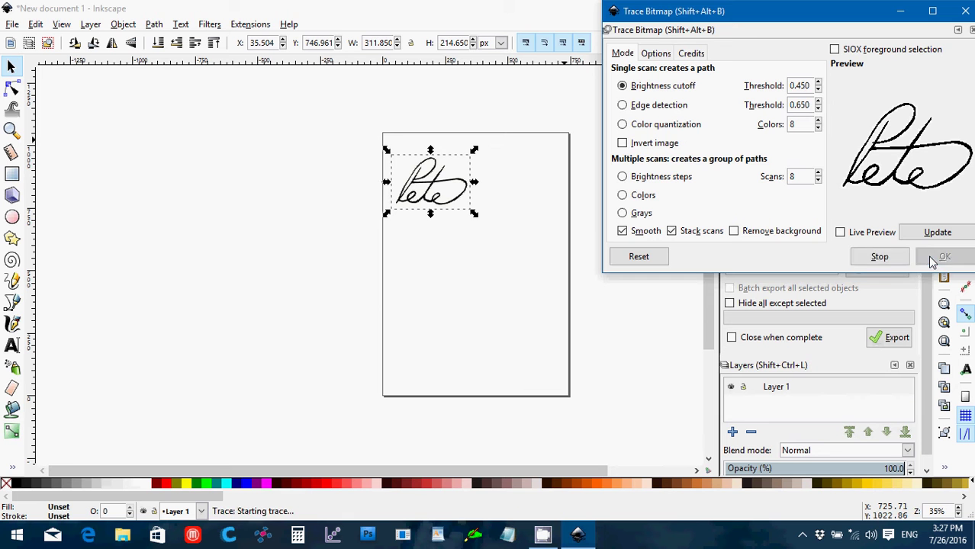
left_click(966, 12)
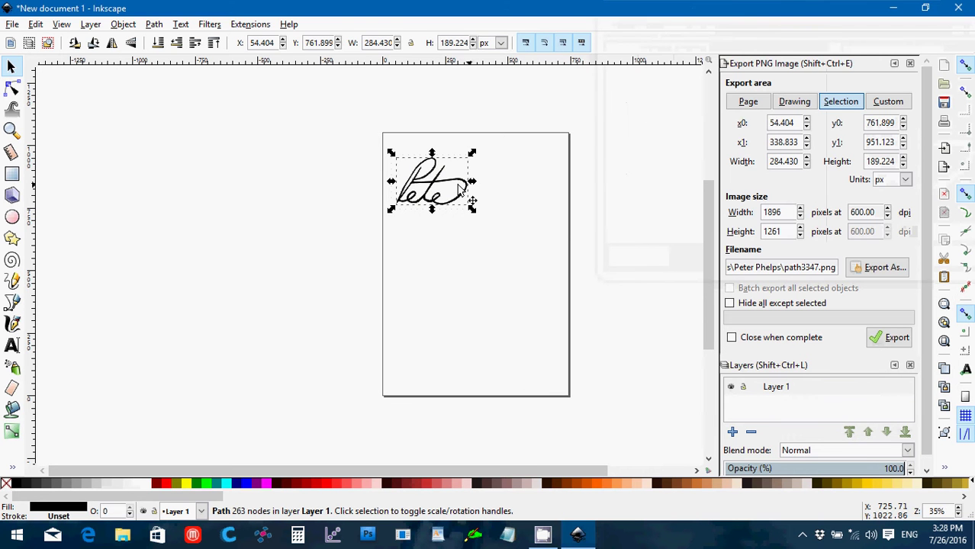
Step: Move the traced path below the original bitmap and delete the bitmap
mouse_move(432, 191)
left_mouse_down()
mouse_move(442, 285)
mouse_move(431, 256)
left_mouse_up()
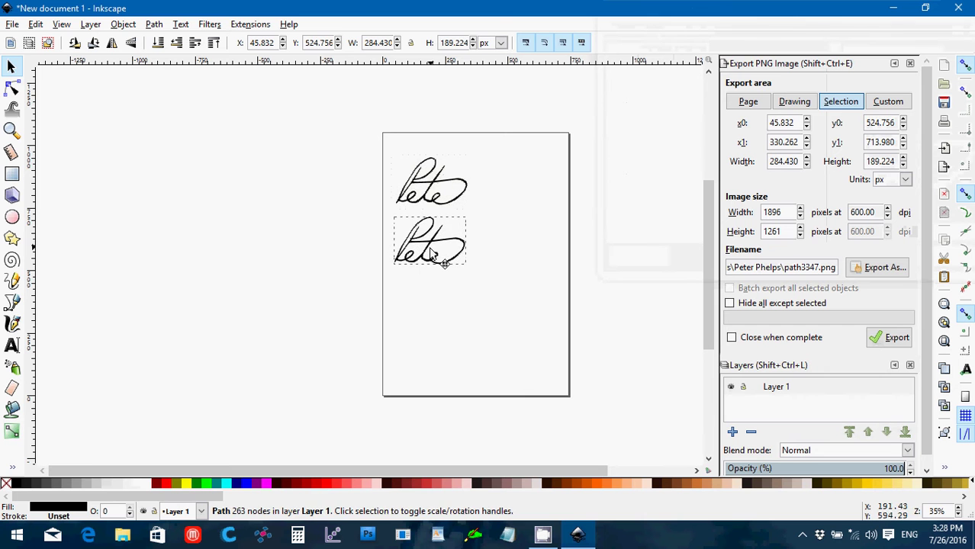
left_click(498, 250)
left_click(439, 200)
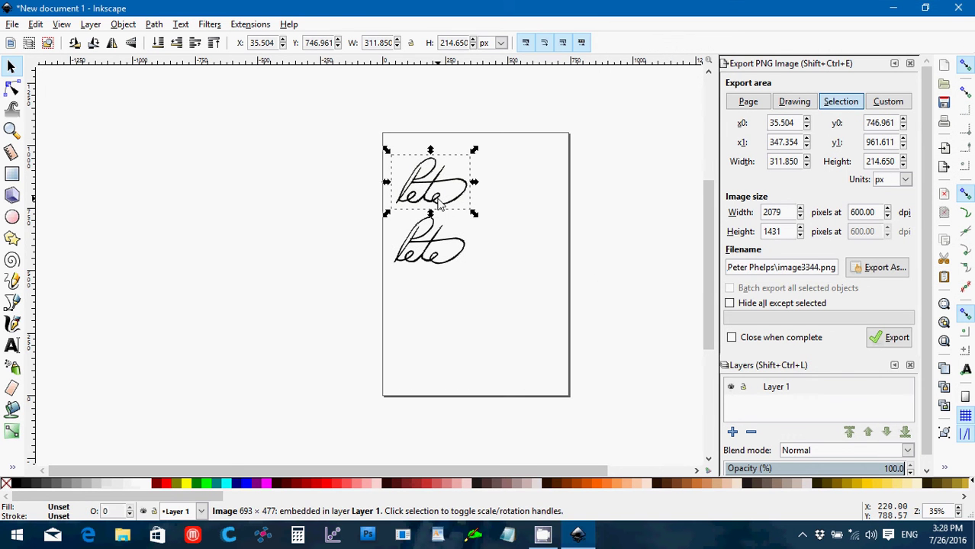
key("Delete")
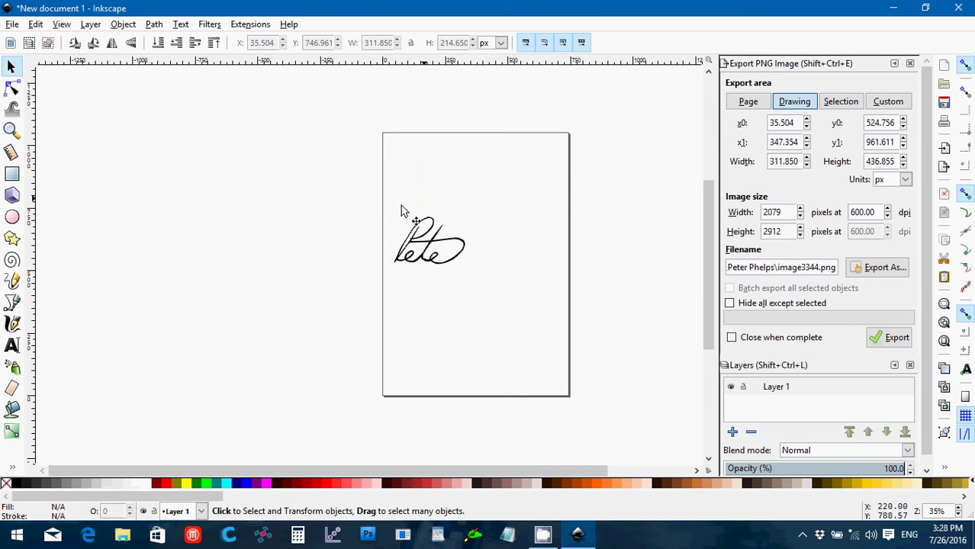
Step: Save the traced signature to the Desktop as mysign.svg, then close Inkscape and launch FreeCAD
left_click_drag(433, 244, 444, 181)
left_click(331, 173)
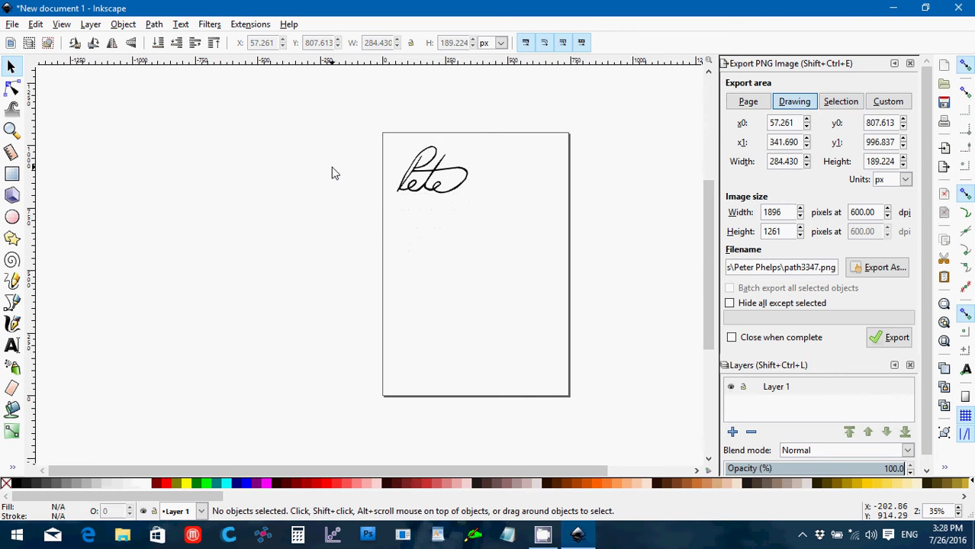
left_click(12, 26)
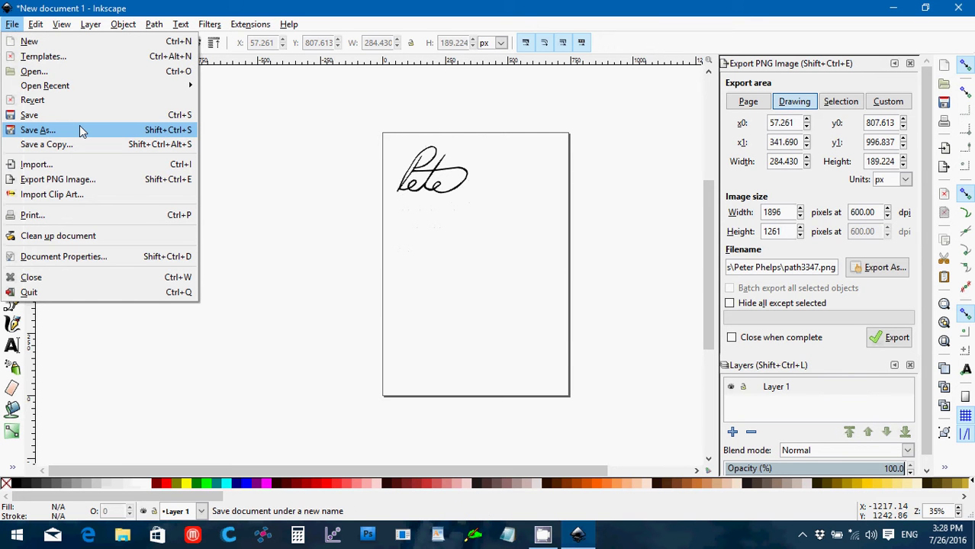
left_click(80, 129)
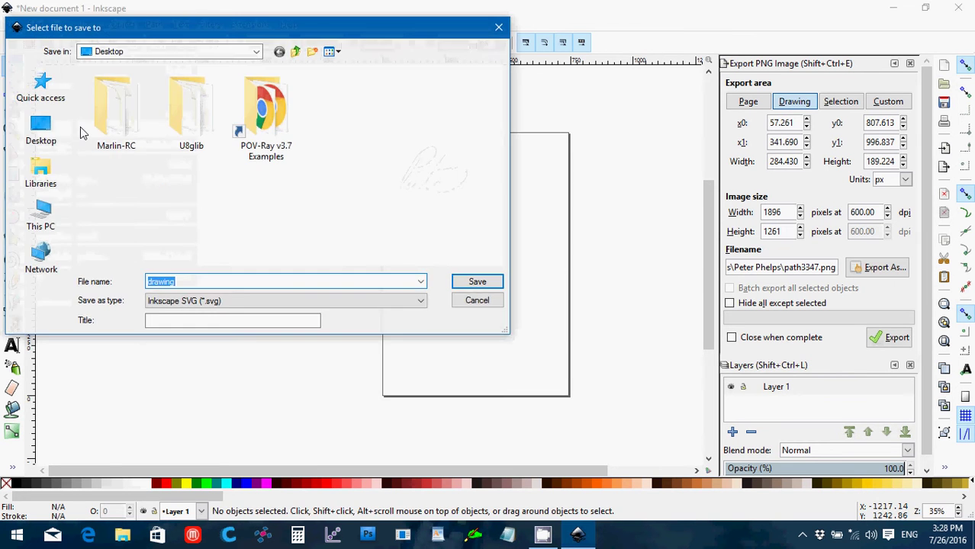
left_click(42, 128)
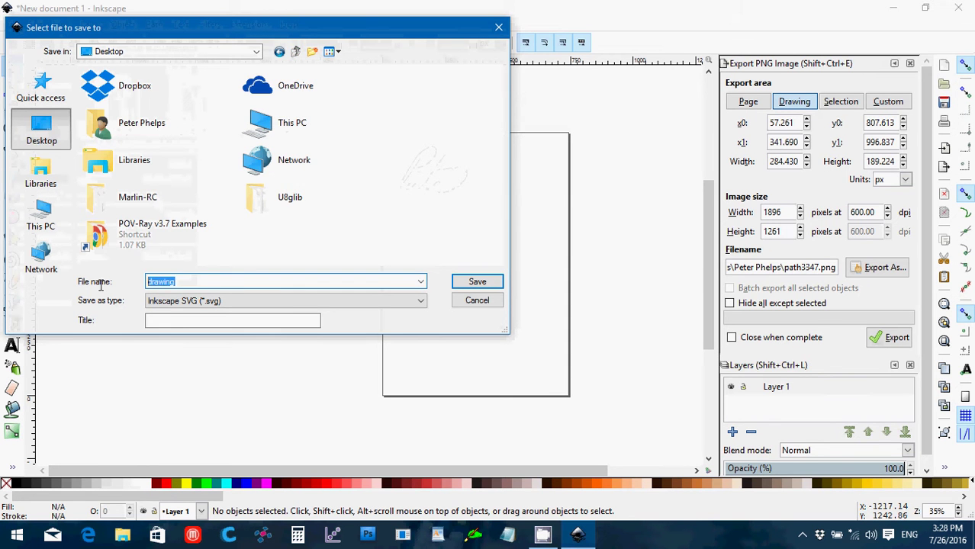
type("mysign")
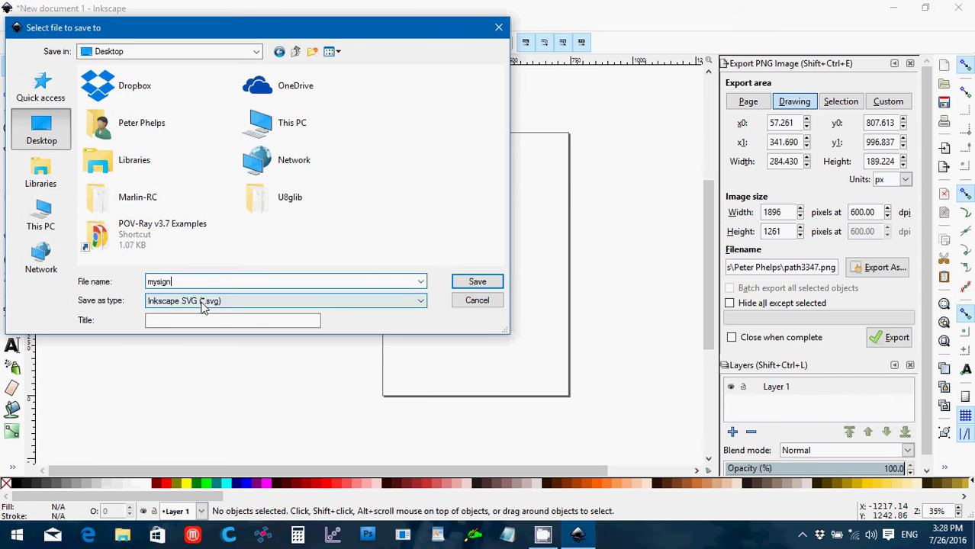
left_click(471, 286)
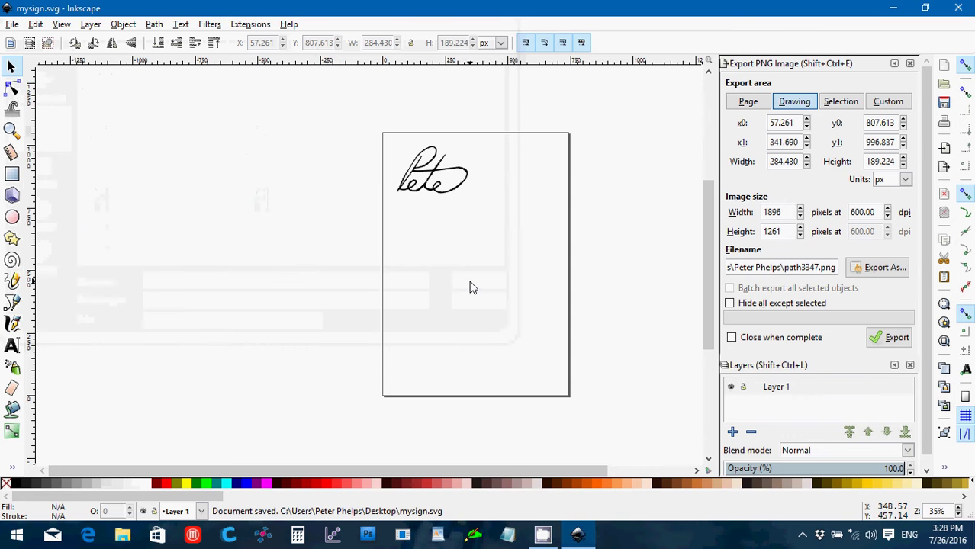
left_click(959, 7)
left_click(844, 32)
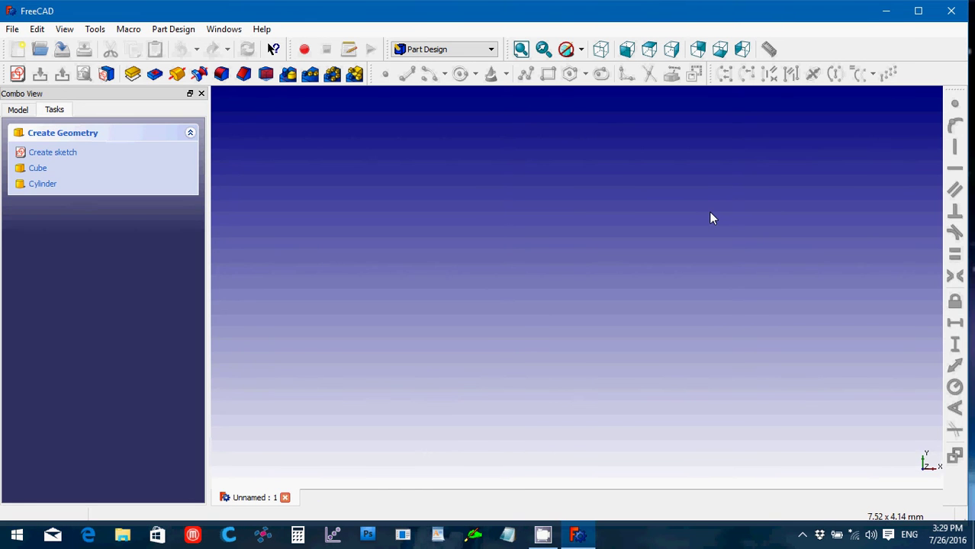
Step: Change FreeCAD's active workbench from Part Design to Part
left_click(444, 50)
left_click(450, 212)
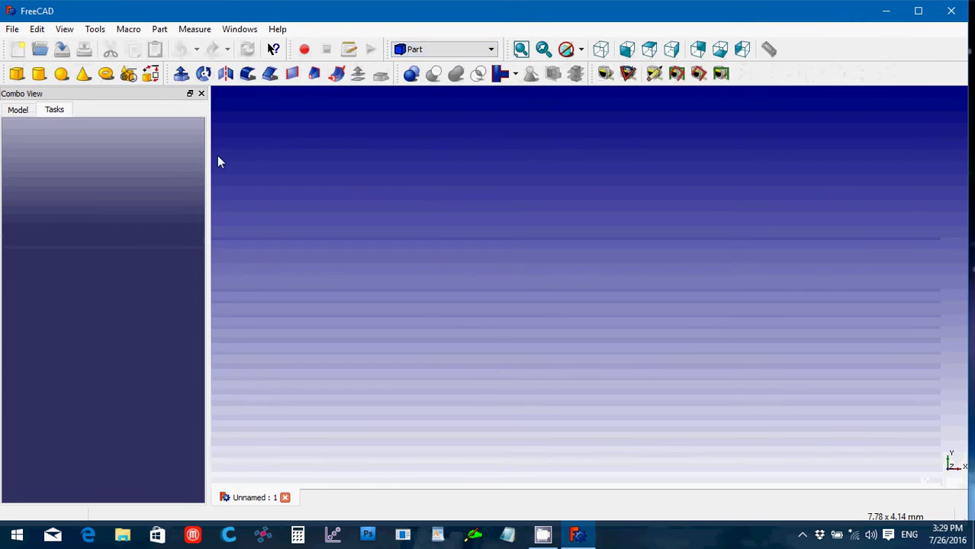
Step: Import Desktop's mysign.svg as SVG geometry (importSVG), producing six signature outline paths
left_click(20, 111)
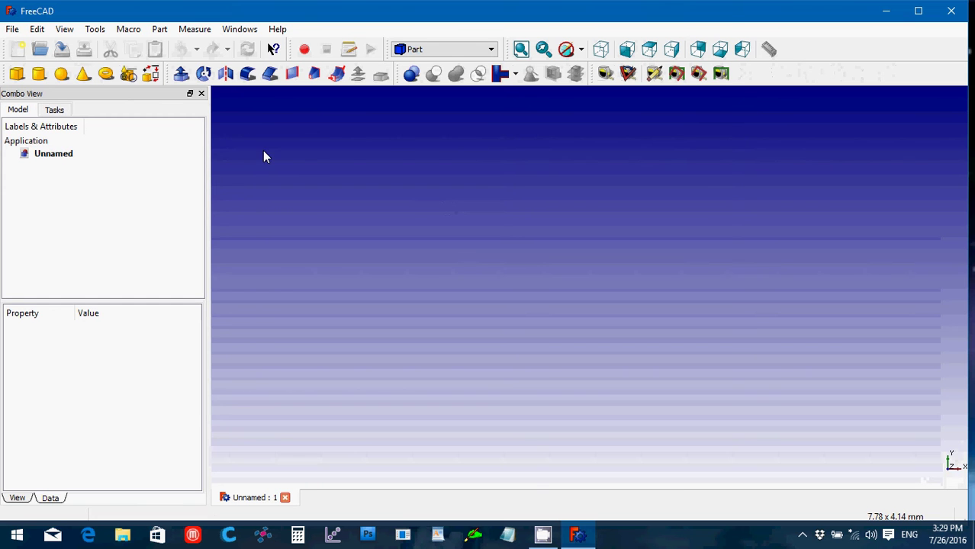
left_click(12, 30)
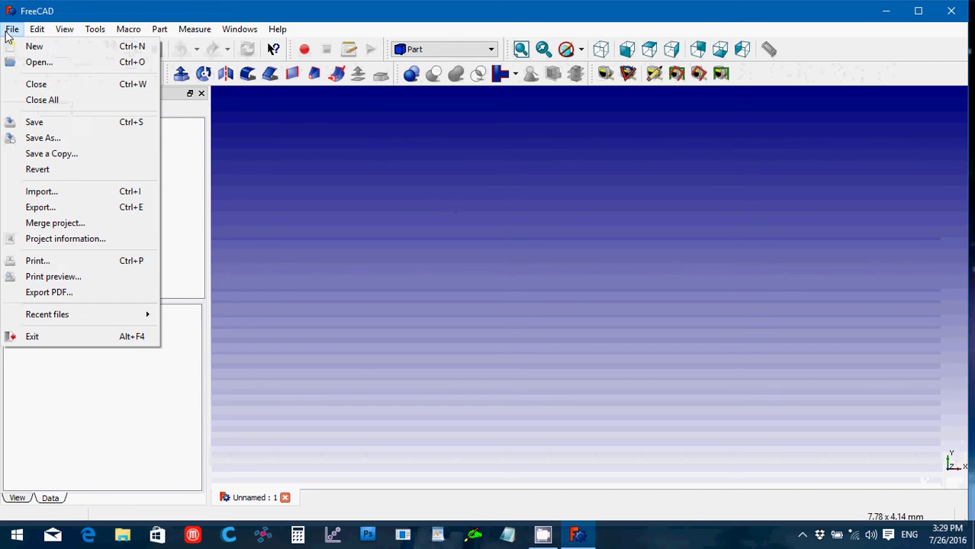
left_click(74, 191)
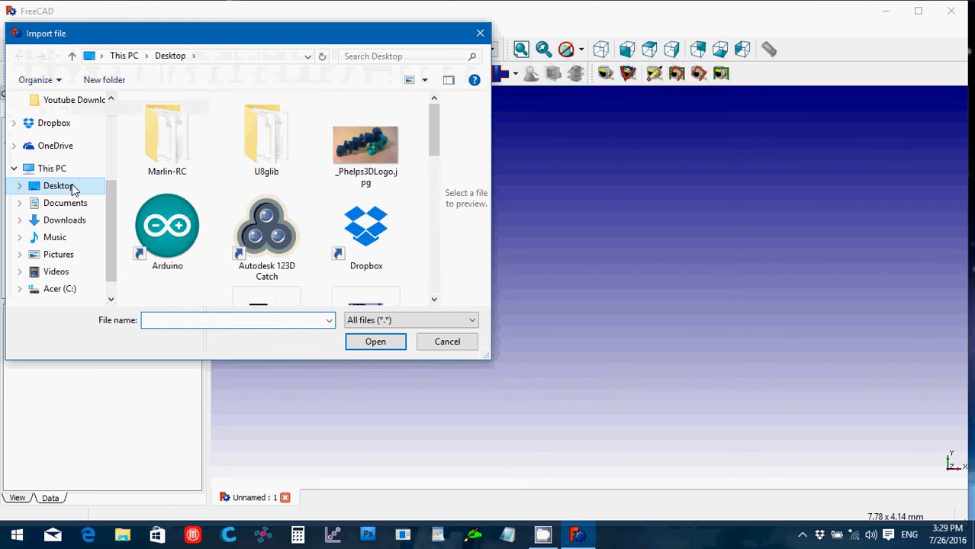
left_click(74, 189)
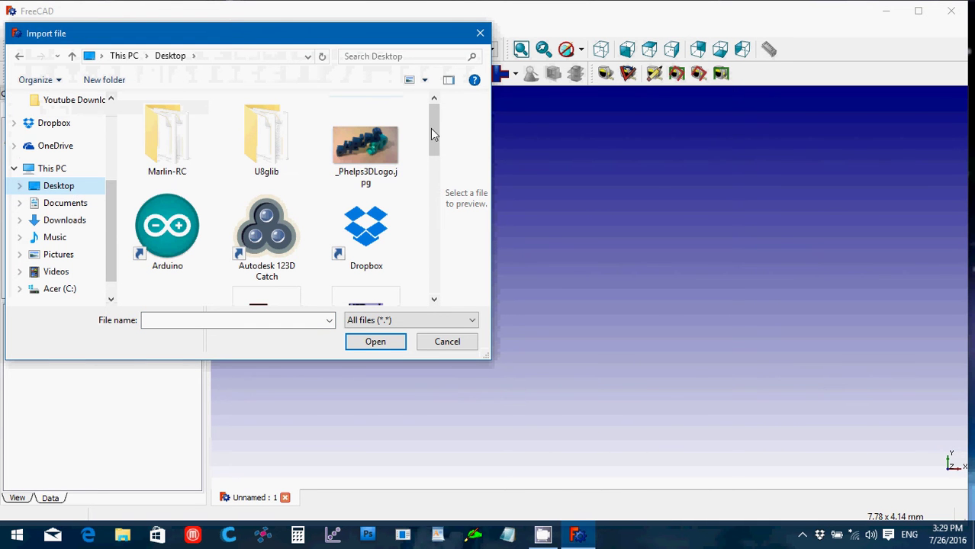
left_click_drag(432, 131, 422, 227)
left_click(247, 201)
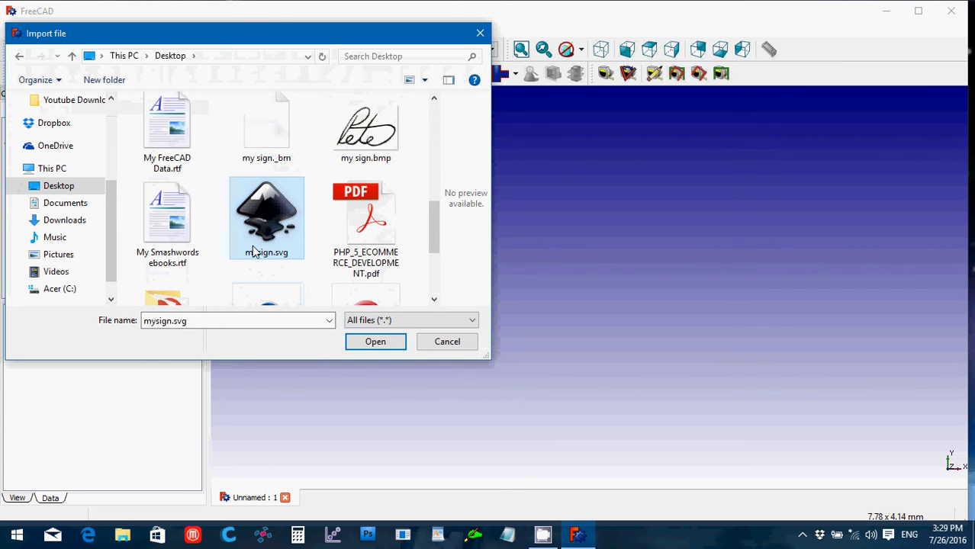
left_click(375, 341)
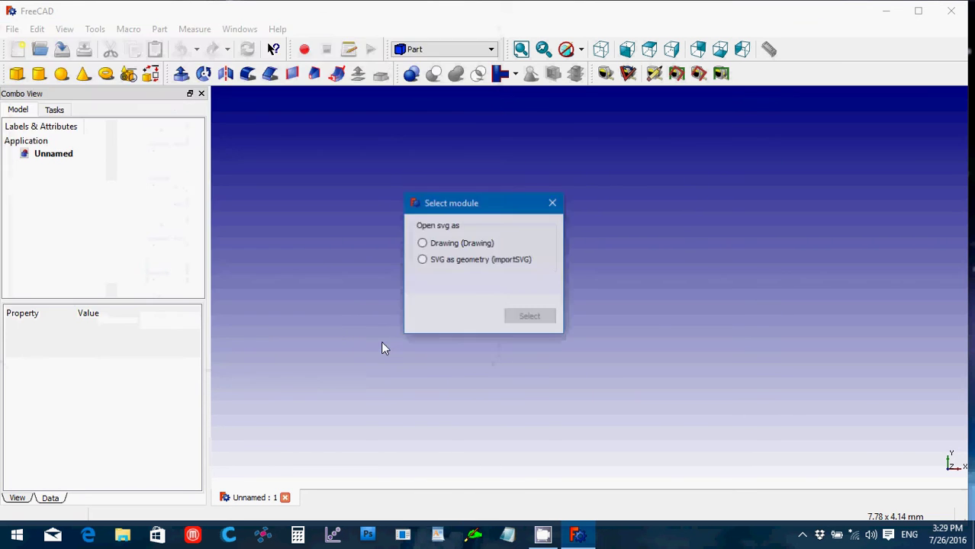
left_click(424, 260)
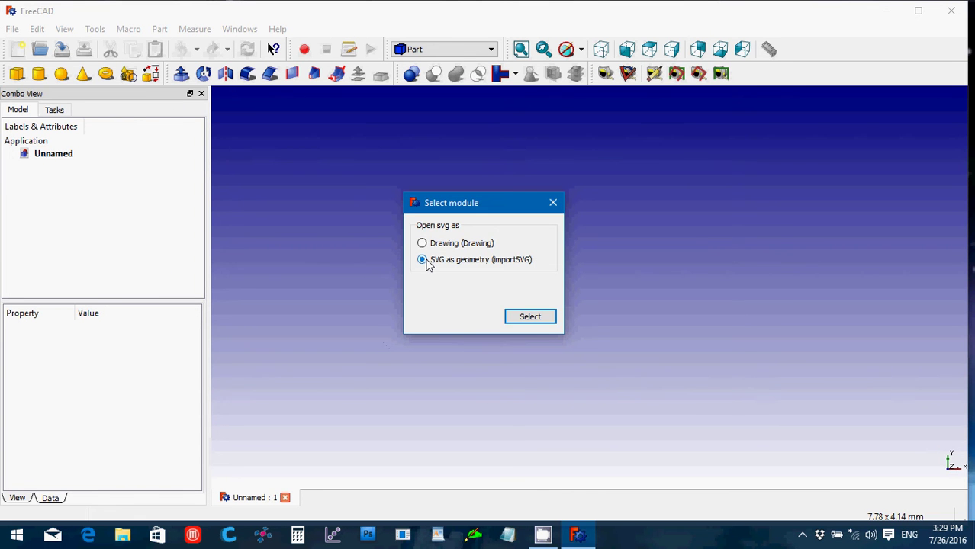
left_click(530, 317)
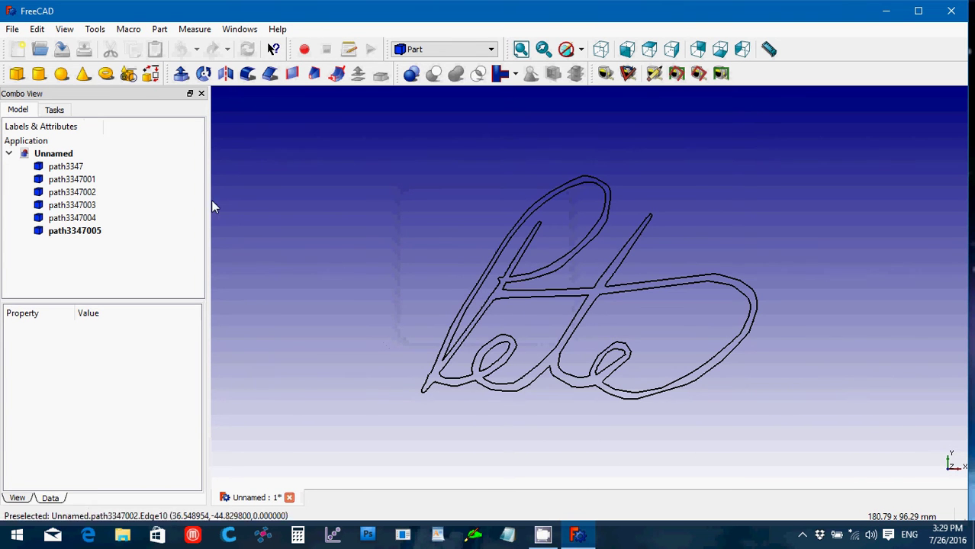
Step: Select paths path3347 through path3347005 and merge them with Part > Make compound
left_click(50, 167)
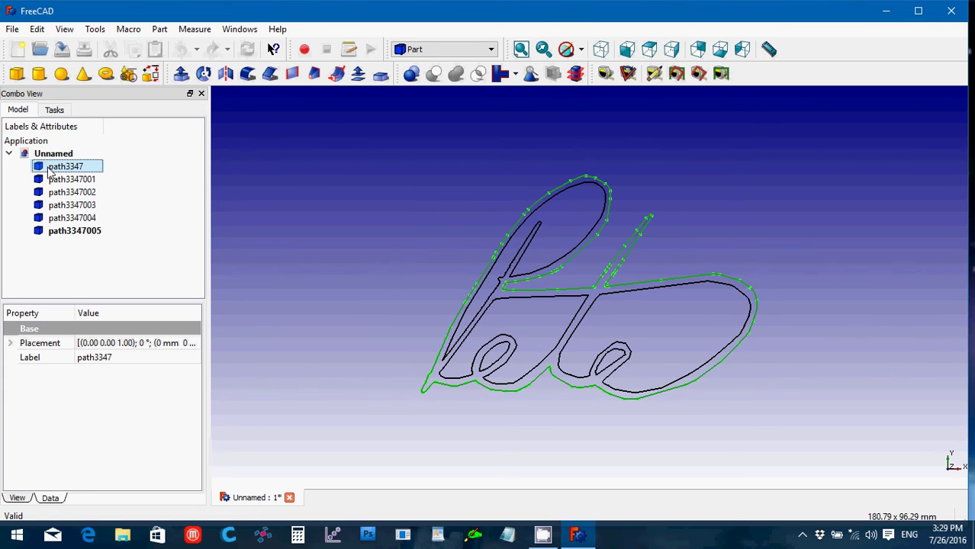
left_click(85, 232, "shift")
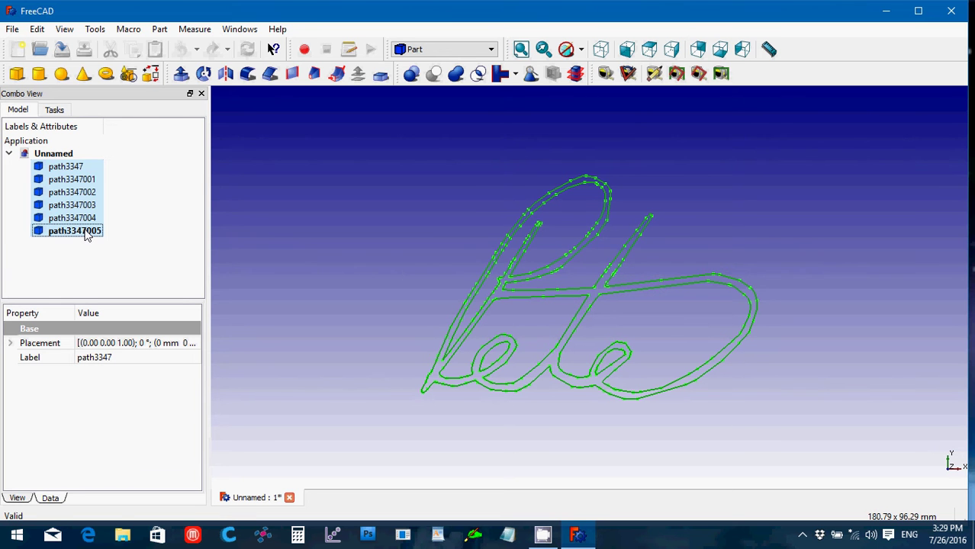
left_click(162, 30)
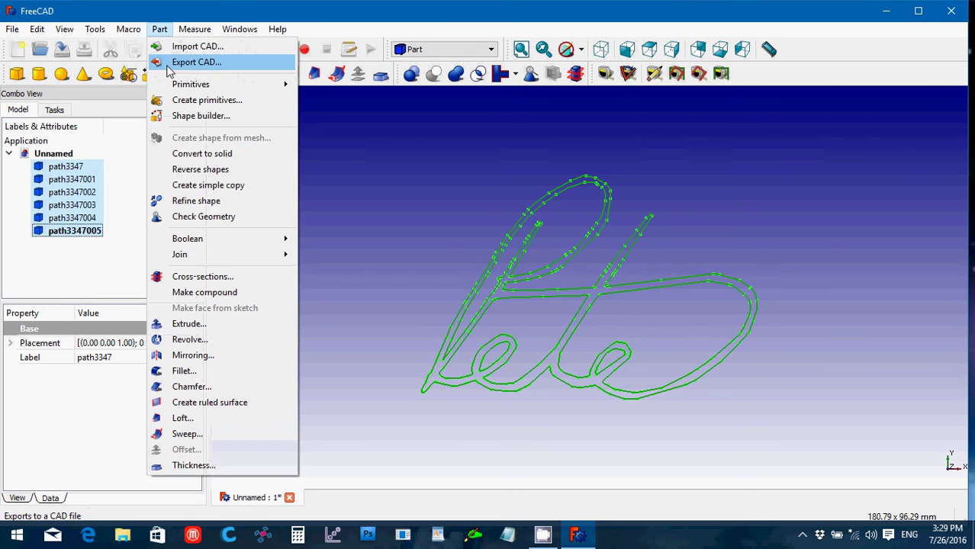
left_click(243, 296)
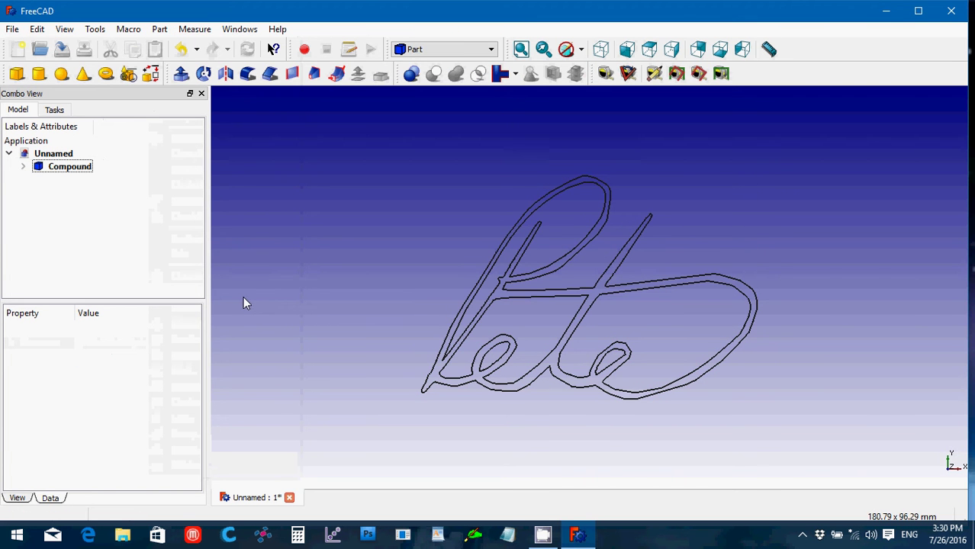
left_click(600, 50)
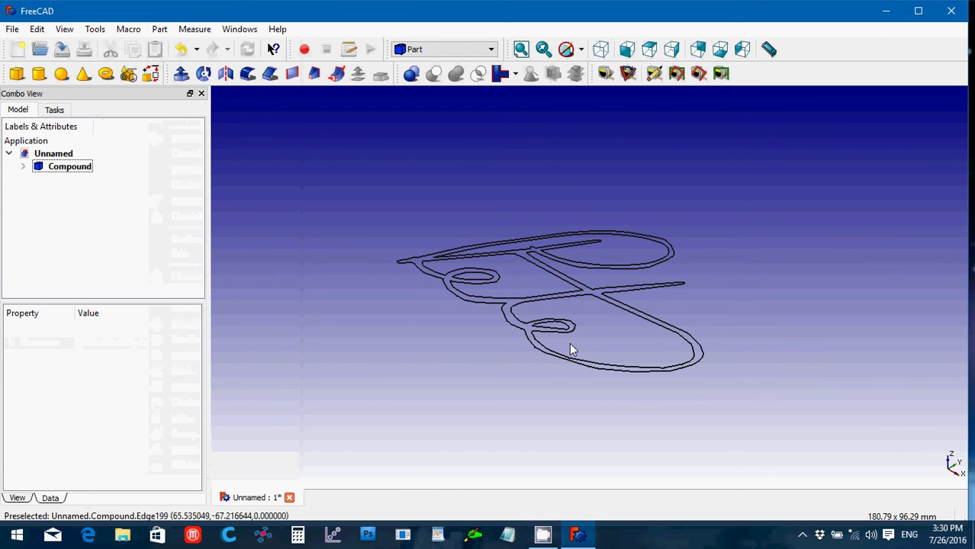
left_click(181, 76)
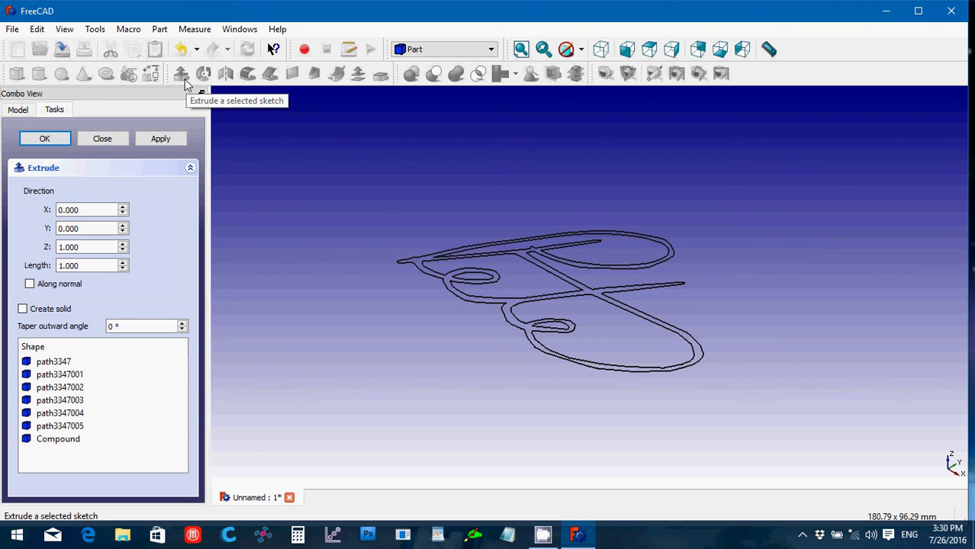
left_click(23, 310)
left_click_drag(93, 266, 13, 263)
type("5")
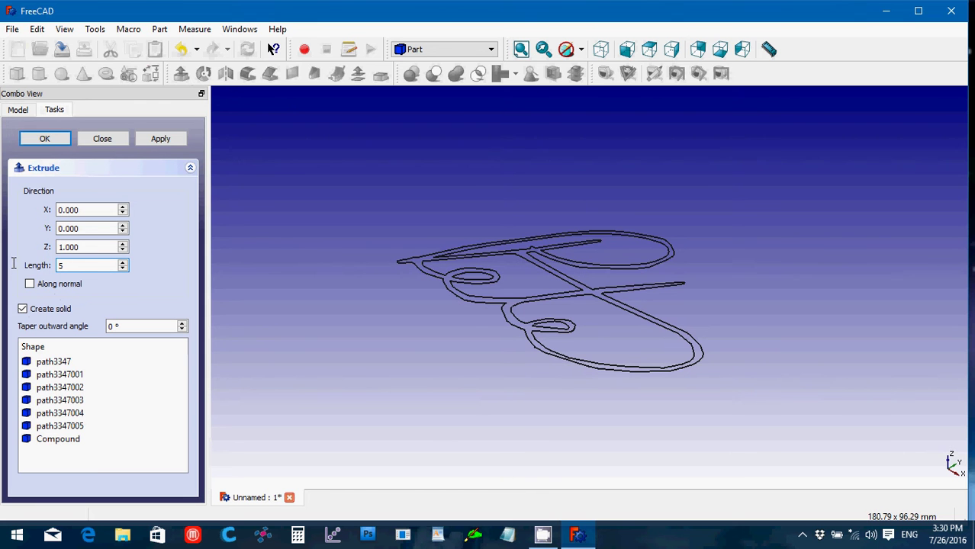
left_click(59, 145)
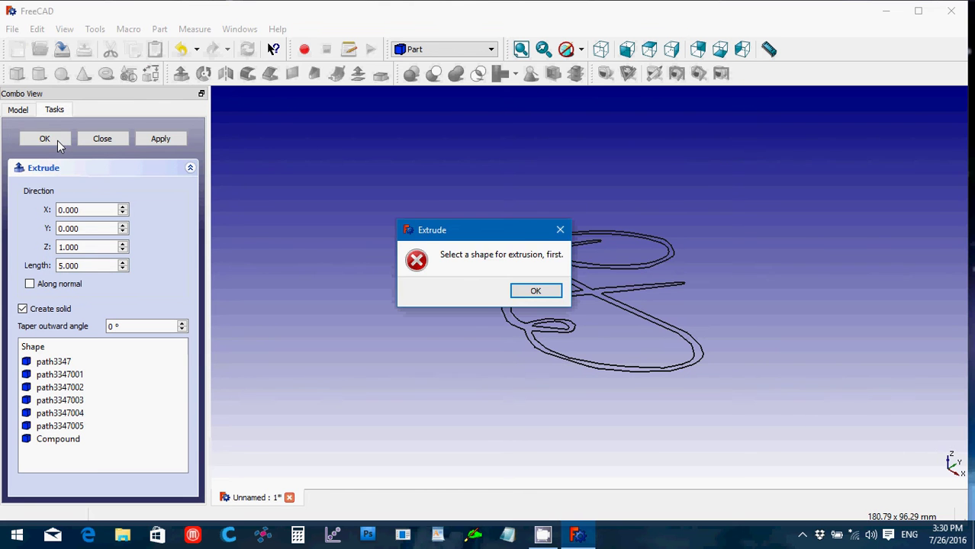
Step: Extrude the signature Compound as a solid with a length of 5 mm
left_click(537, 291)
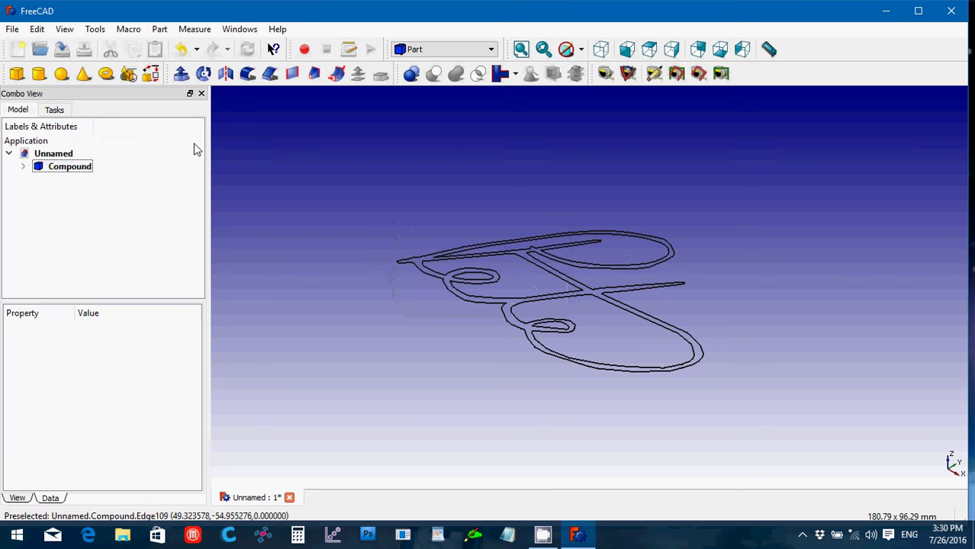
left_click(77, 168)
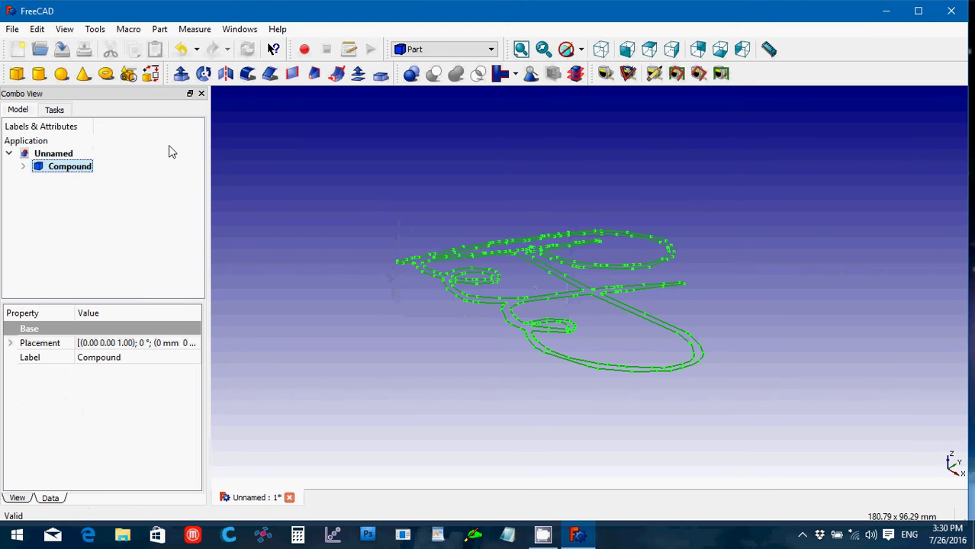
left_click(181, 77)
left_click(25, 311)
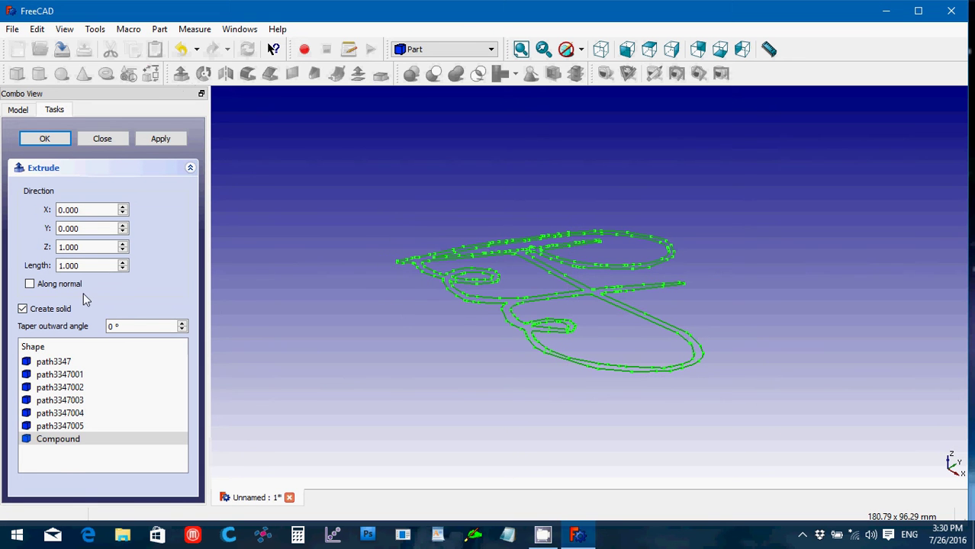
left_click_drag(94, 266, 43, 265)
type("5")
left_click(34, 141)
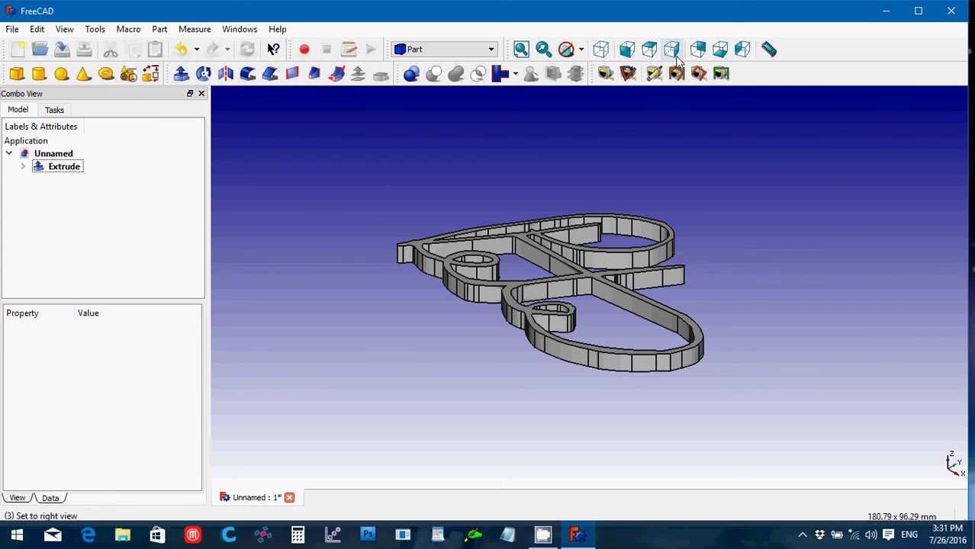
Step: In top view, measure from the signature's lower-left tip to its right tip: 82.8801 mm
left_click(651, 50)
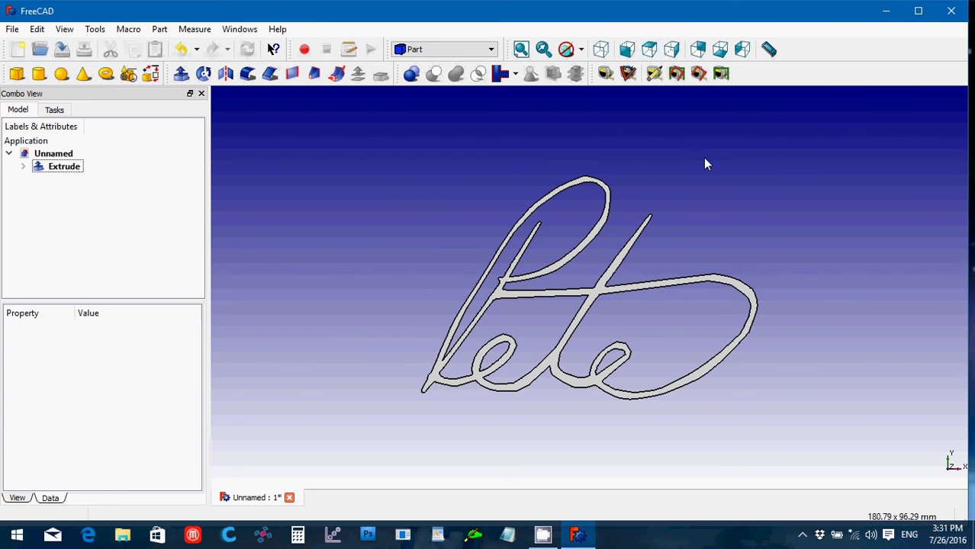
left_click(768, 49)
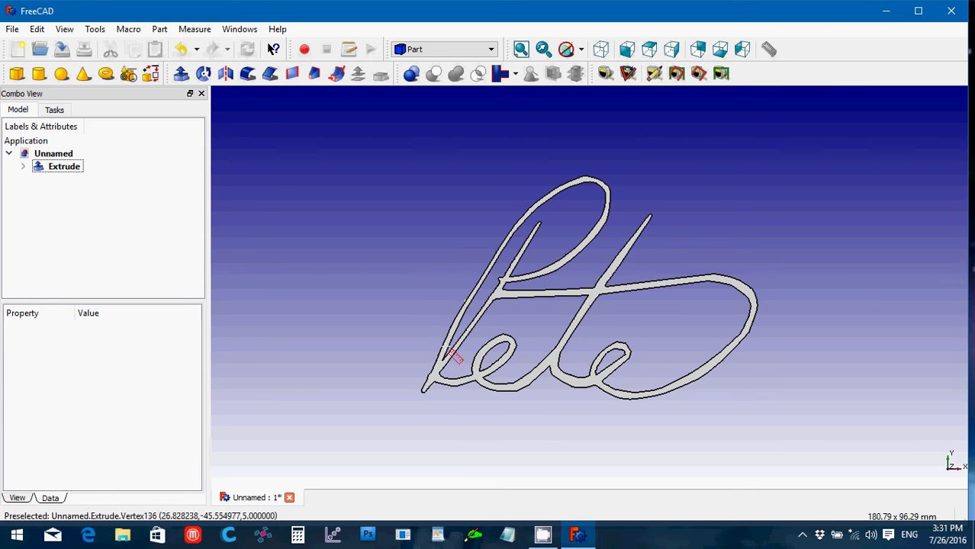
left_click(424, 388)
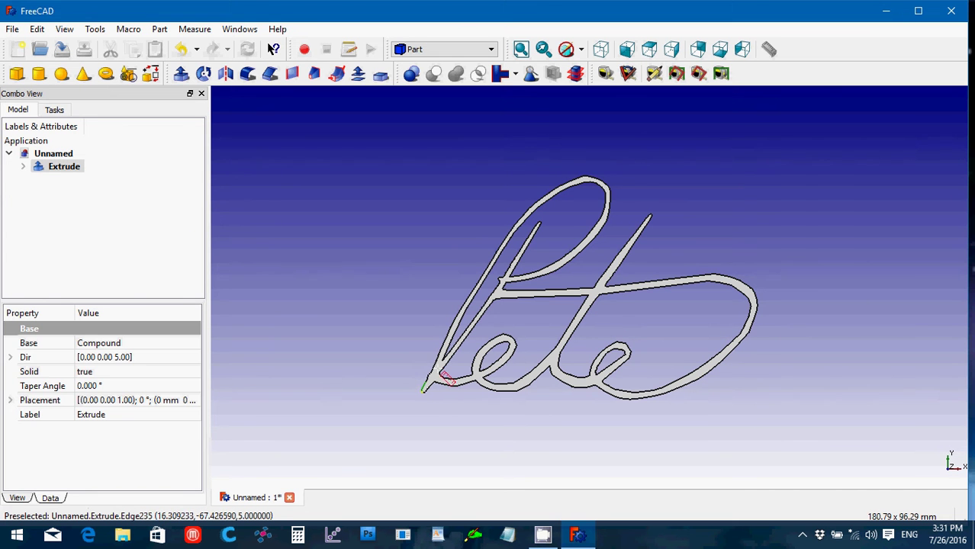
left_click(755, 293)
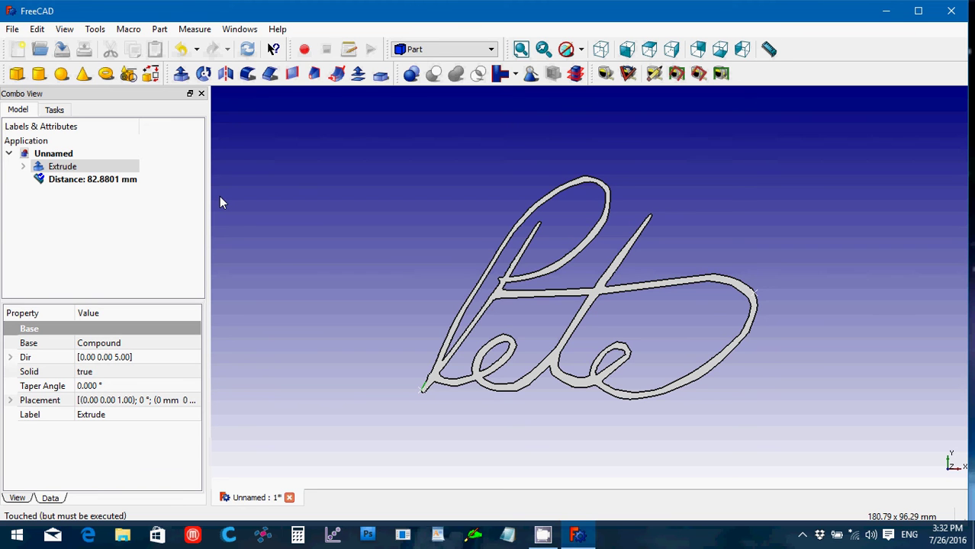
Step: Delete the 82.8801 mm measurement and measure the 'e' stroke width, about 1.22275 mm
left_click(111, 179)
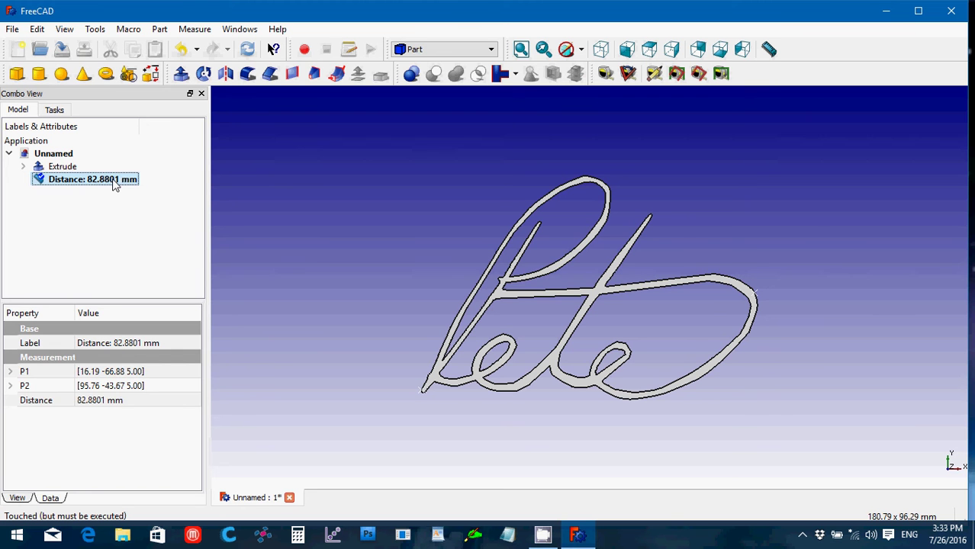
key("Delete")
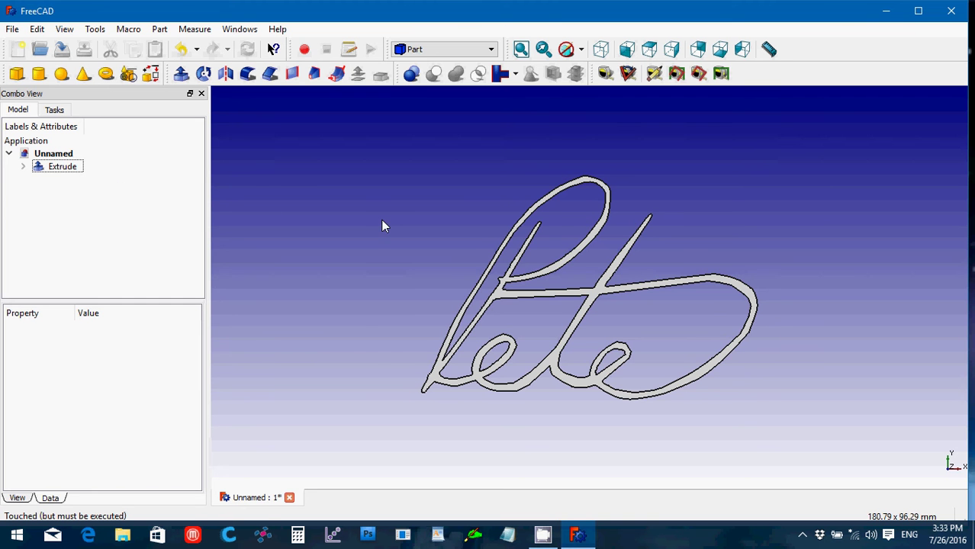
scroll(488, 309, "up", 5)
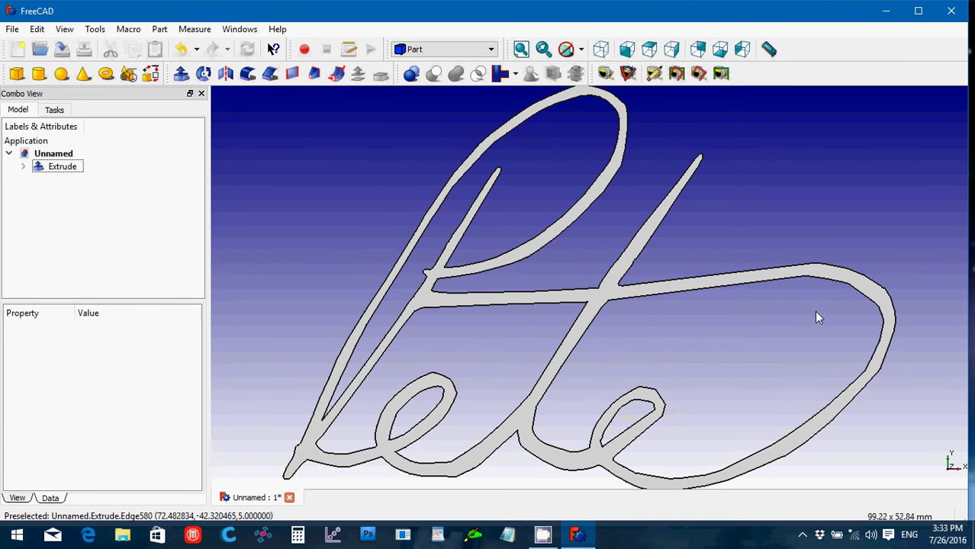
left_click(770, 51)
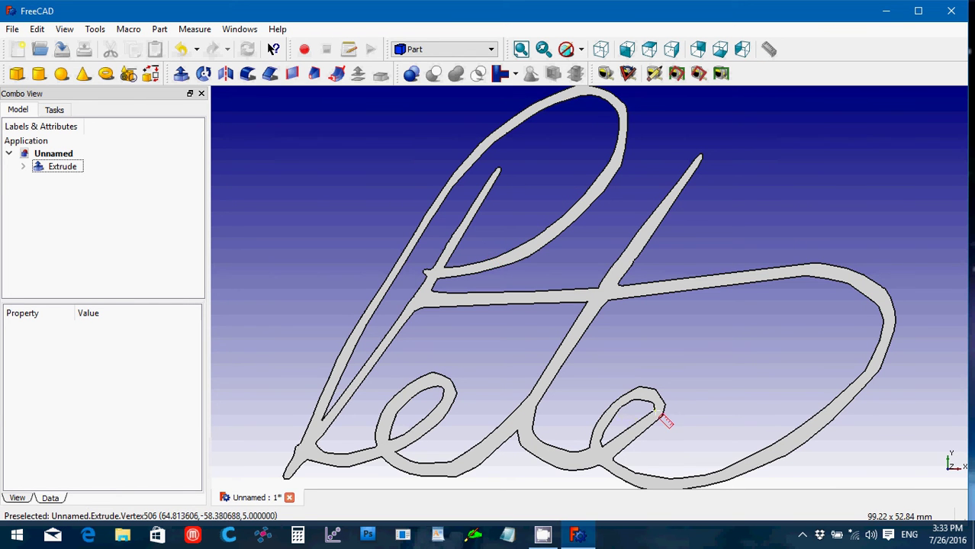
left_click(661, 413)
left_click(662, 413)
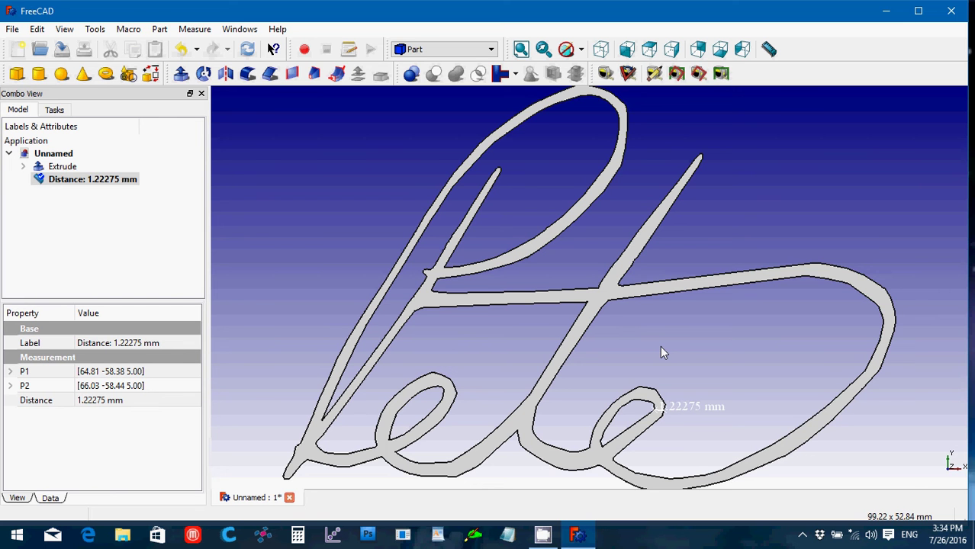
Step: Delete the 1.22275 mm stroke-width measurement from the model tree
left_click(122, 183)
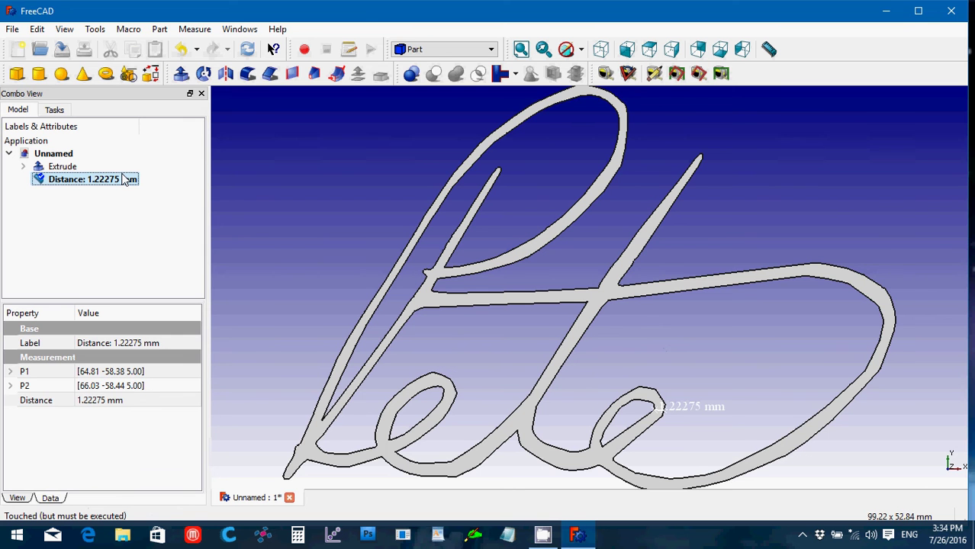
key("space")
key("Delete")
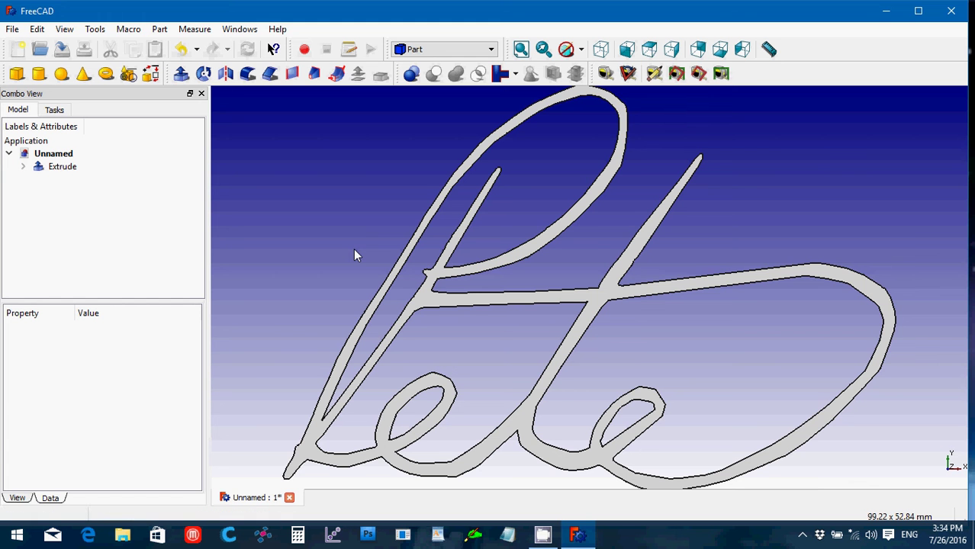
Step: Create a Draft clone of the Extrude solid and hide the original Extrude
left_click(74, 168)
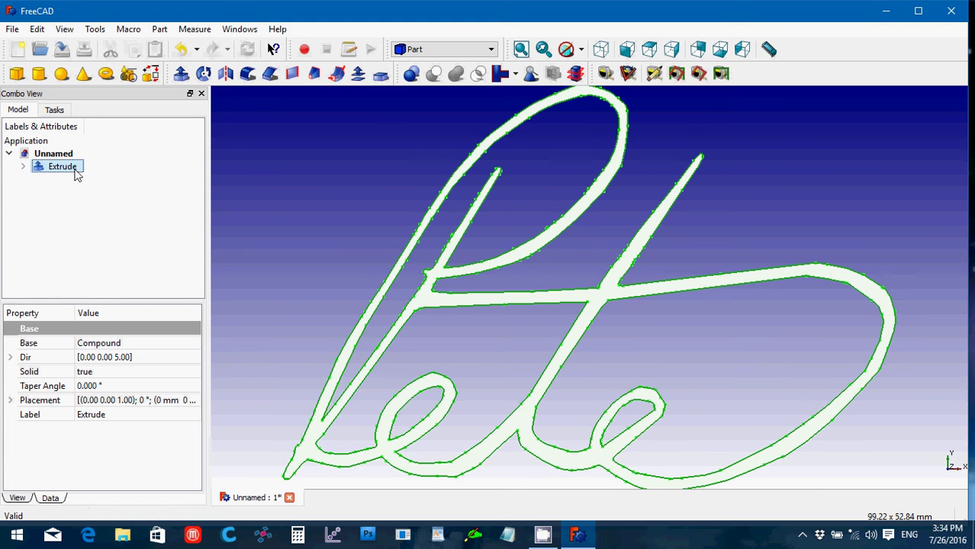
left_click(440, 53)
left_click(439, 102)
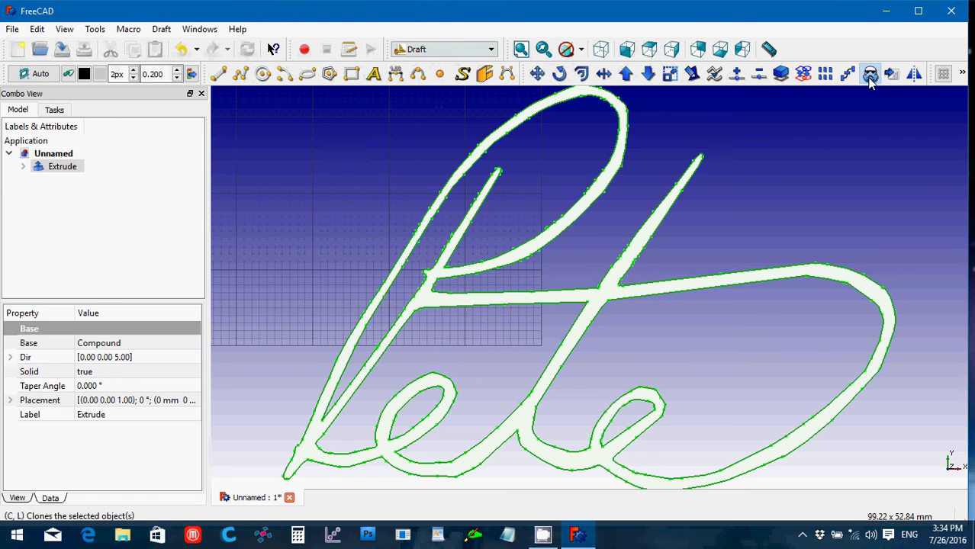
left_click(870, 74)
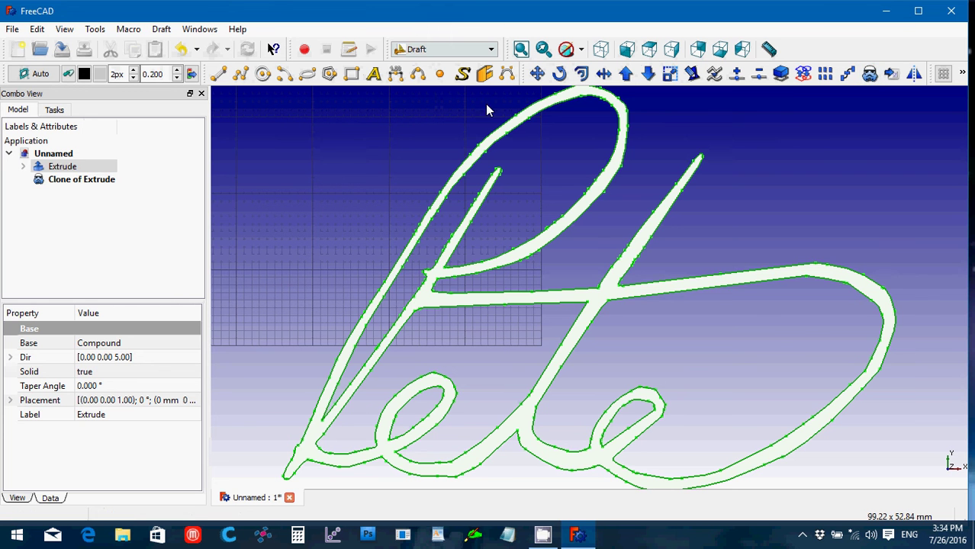
left_click(79, 170)
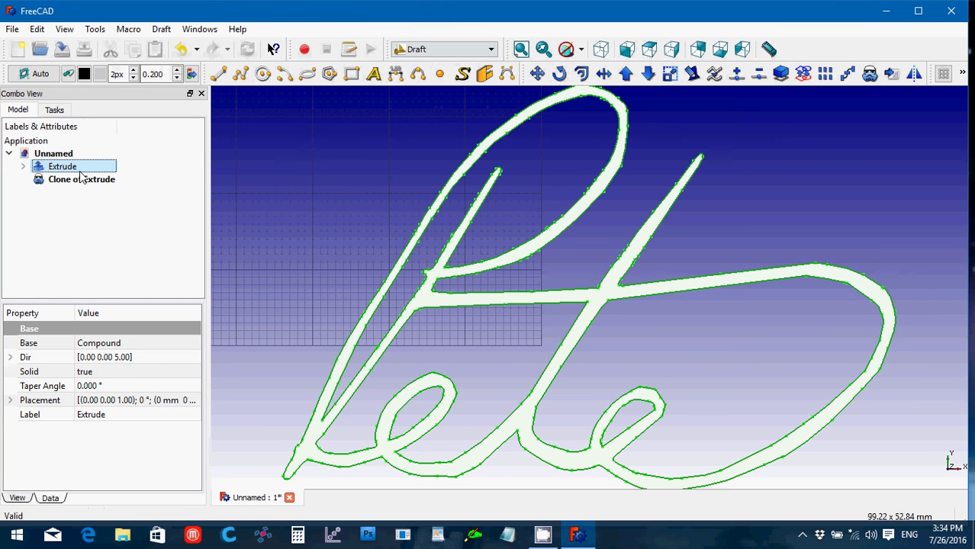
key("space")
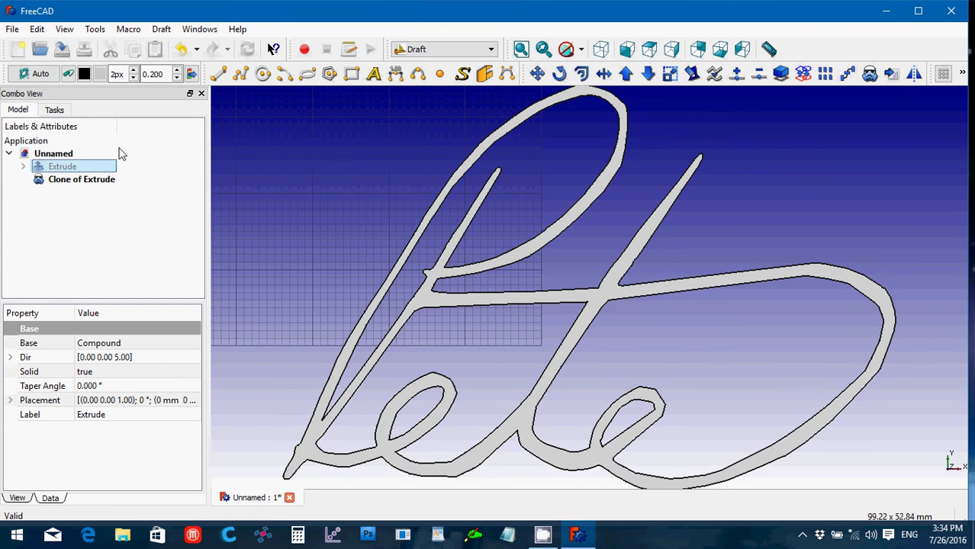
Step: Turn off the Draft grid via Utilities > Toggle Grid and return to the Part workbench
left_click(162, 29)
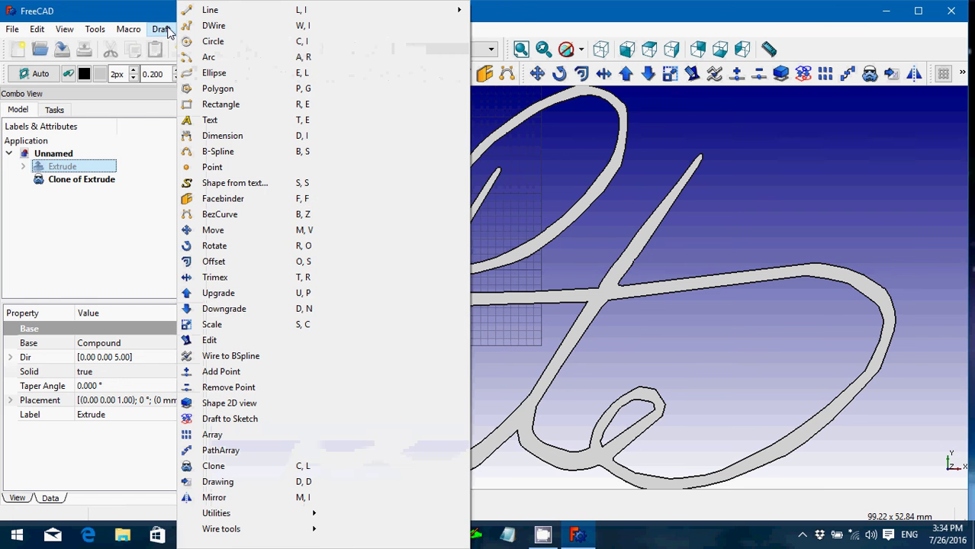
mouse_move(256, 530)
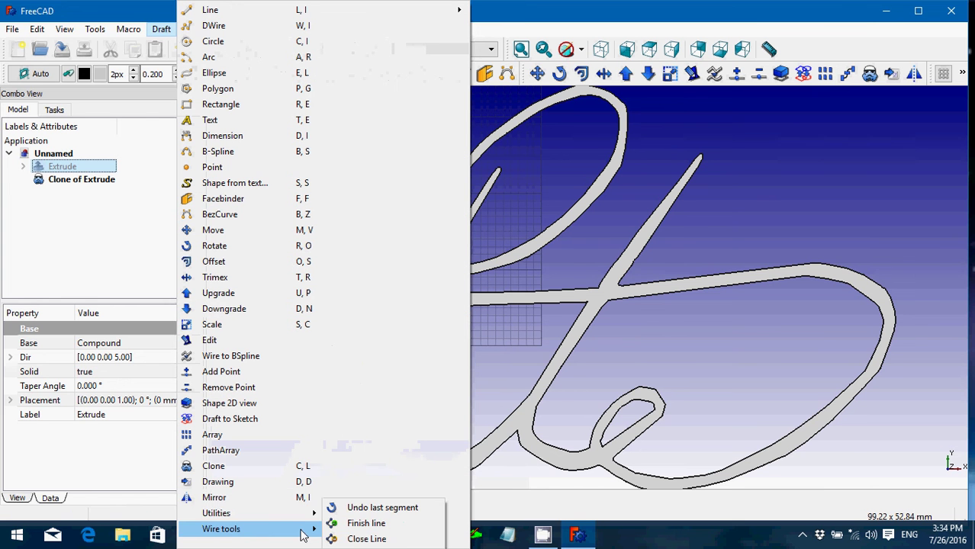
mouse_move(299, 514)
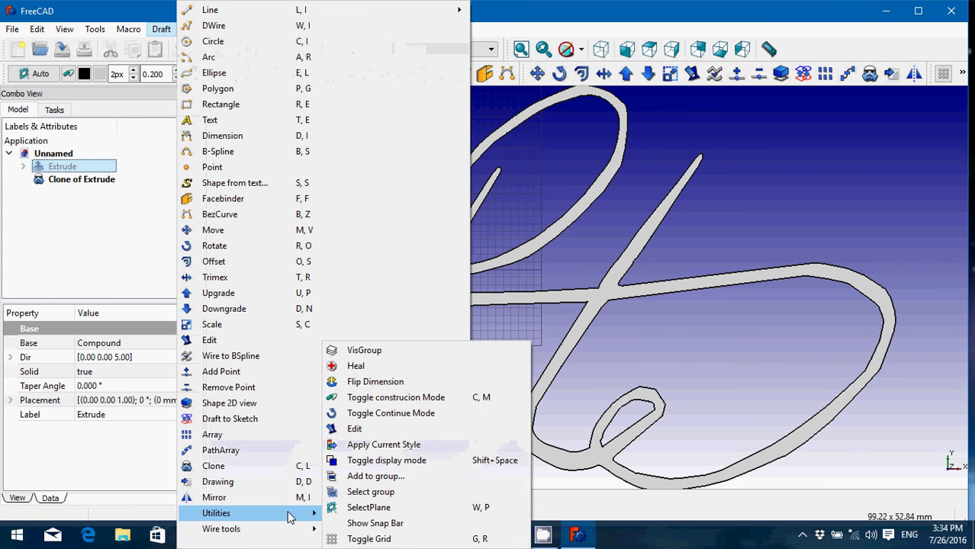
left_click(362, 523)
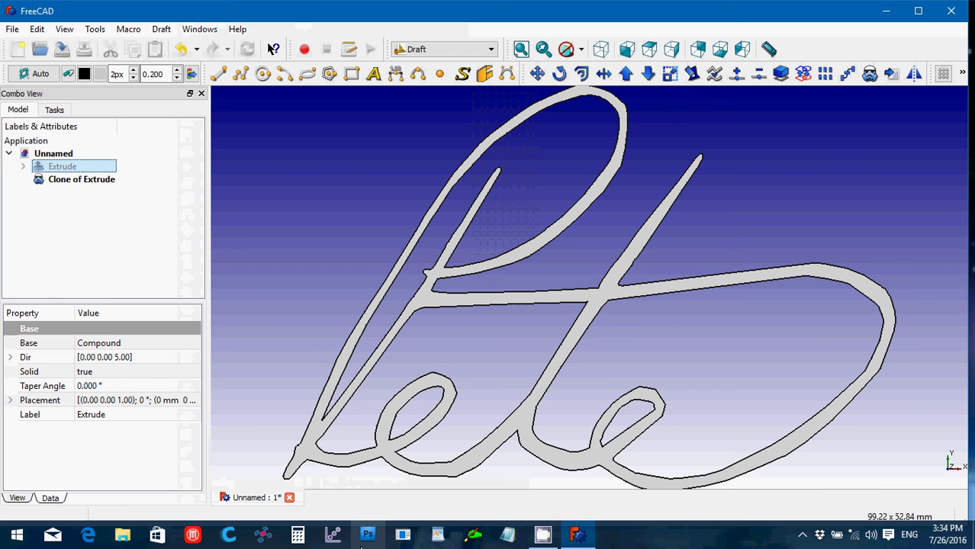
left_click(425, 52)
left_click(433, 221)
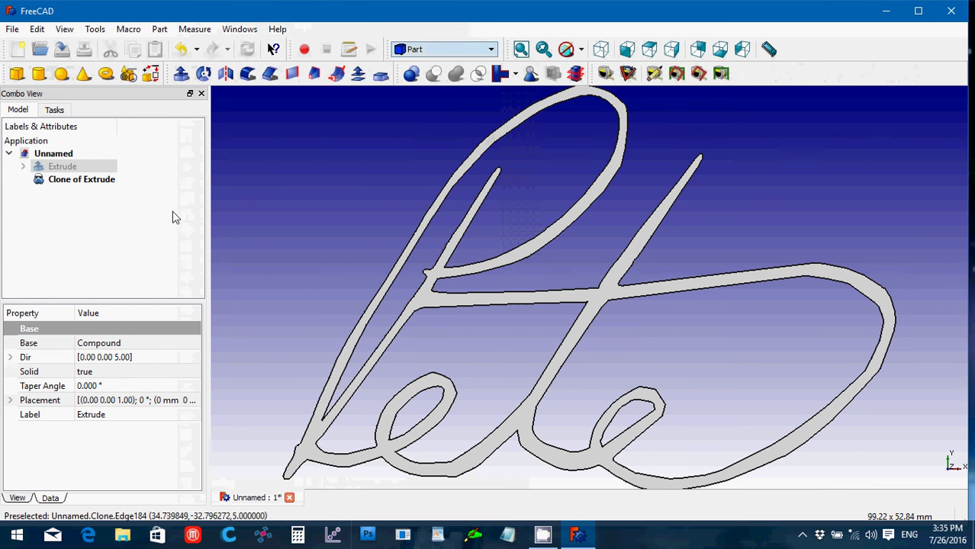
Step: Set Clone of Extrude's Scale to 3.00 in x, y and z and fit the view
left_click(81, 181)
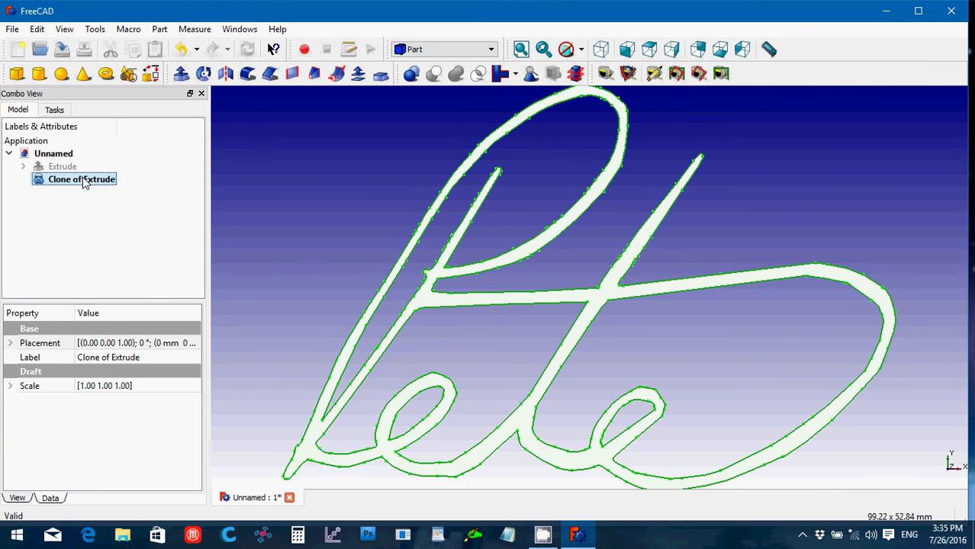
left_click(11, 386)
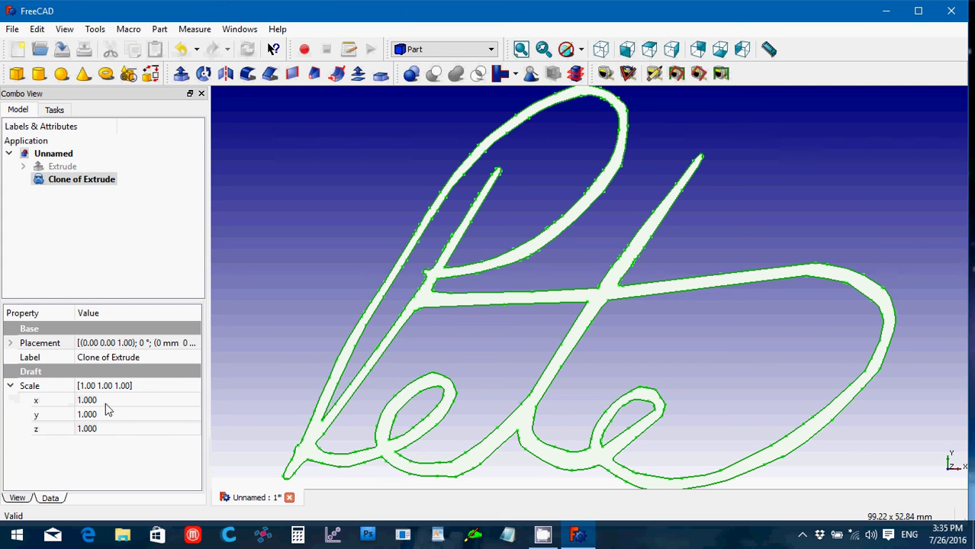
left_click(105, 401)
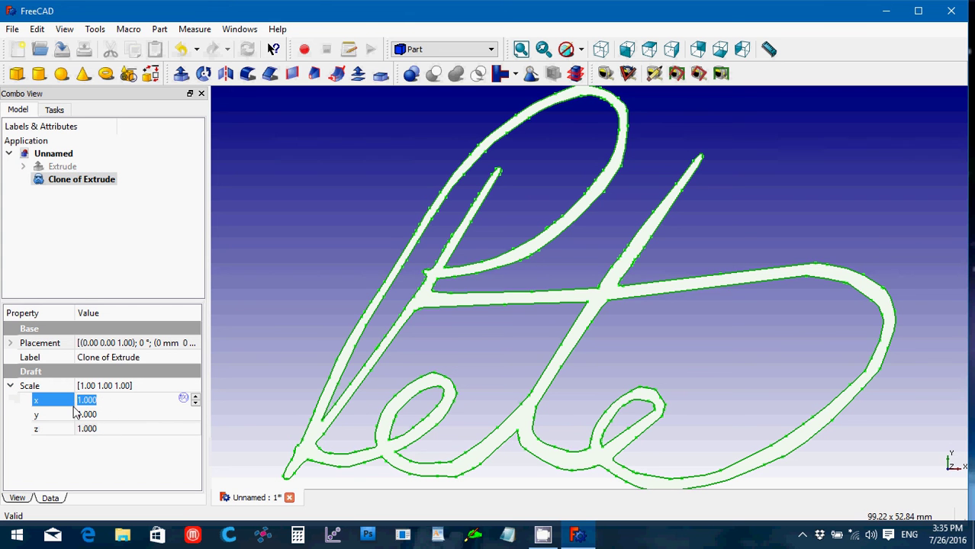
type("3.00")
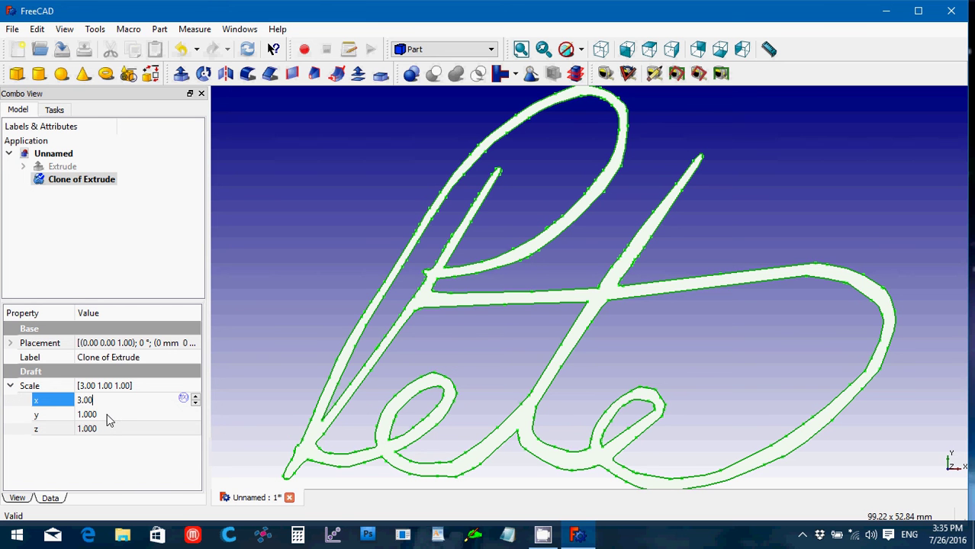
left_click(105, 413)
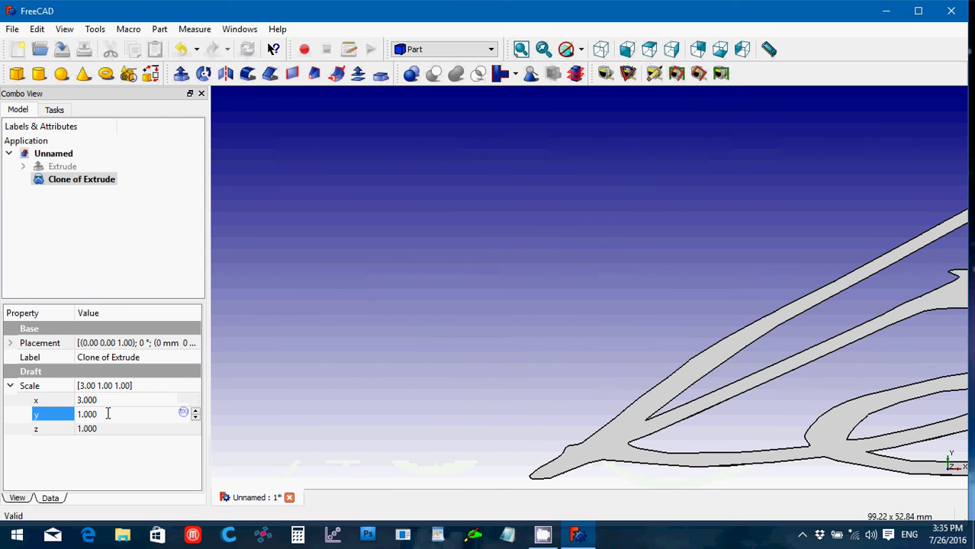
left_click_drag(106, 412, 47, 418)
type("3.00")
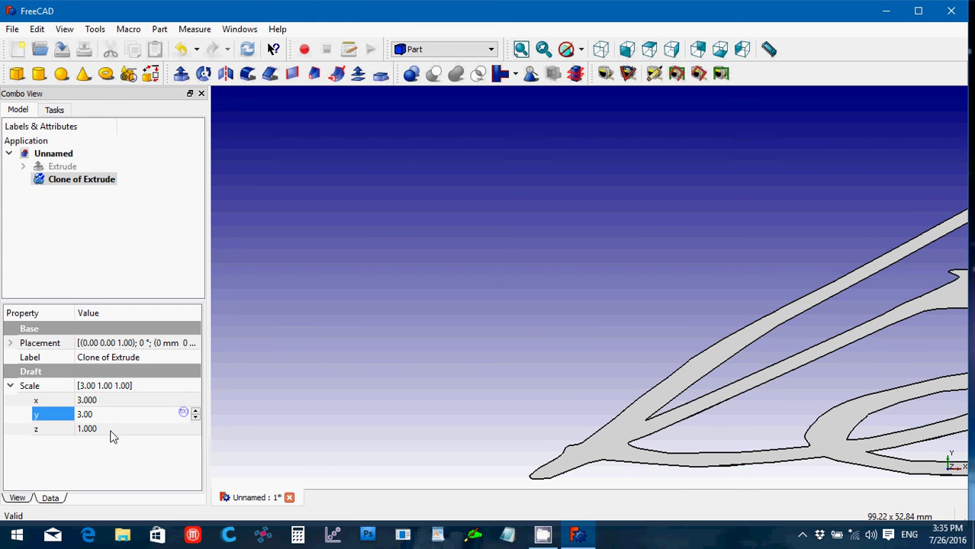
left_click(110, 432)
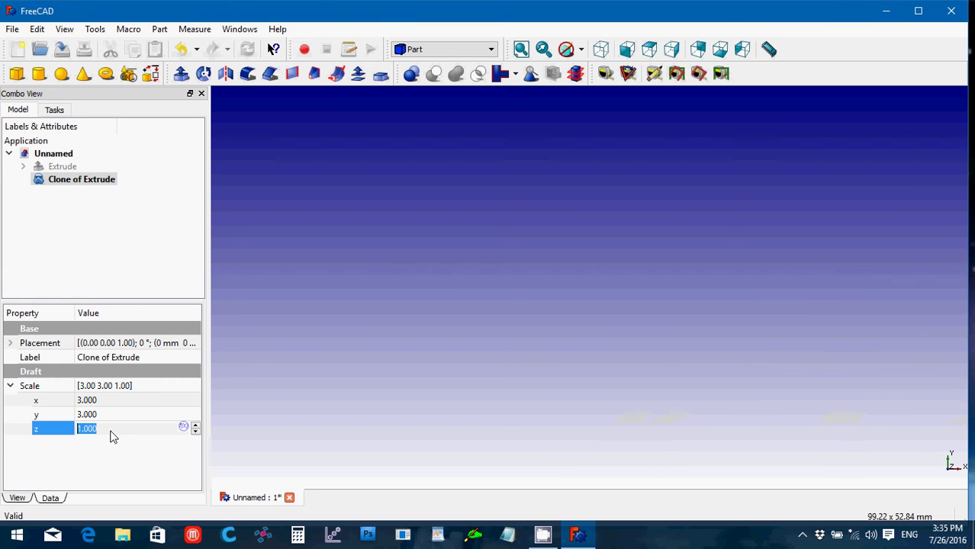
type("3.00")
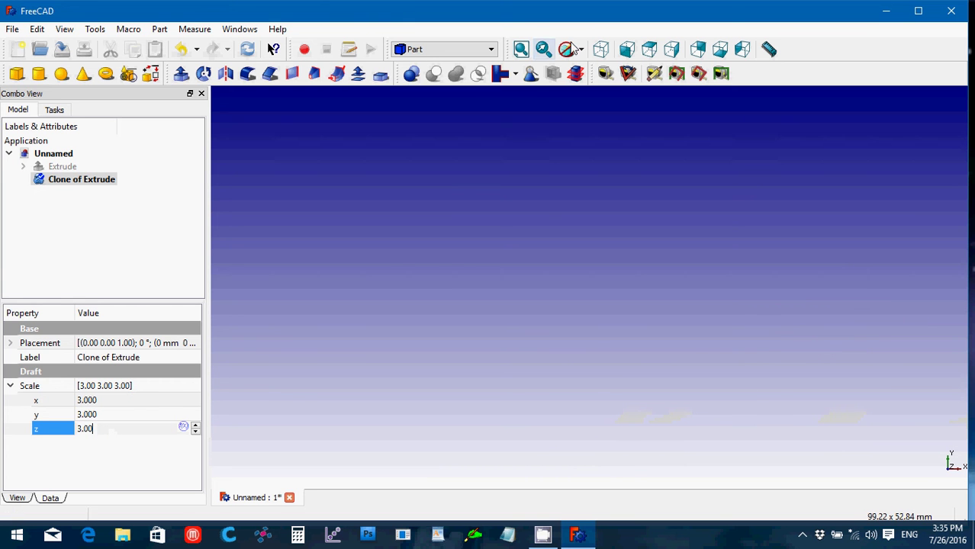
left_click(521, 49)
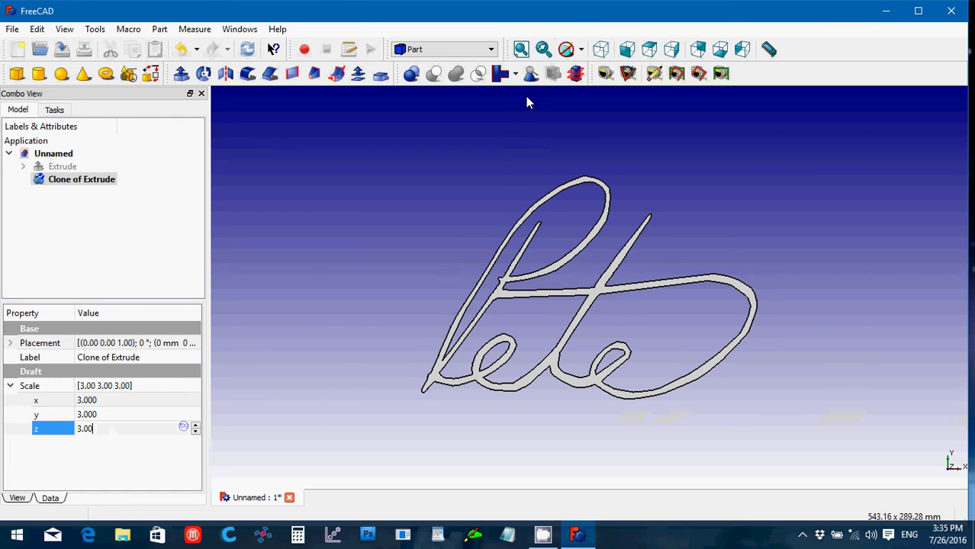
Step: Measure the clone's overall width from the signature's left tip to its right end
left_click(340, 321)
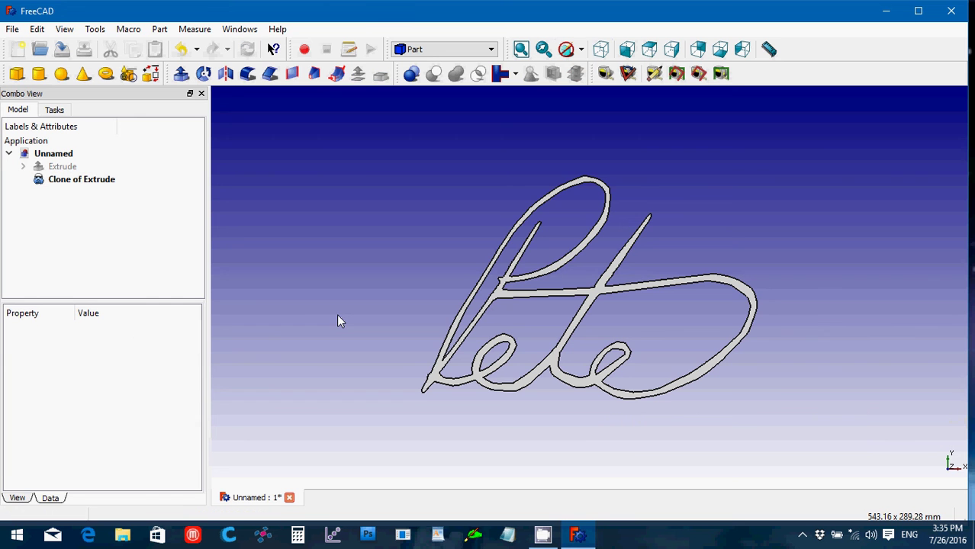
left_click(768, 49)
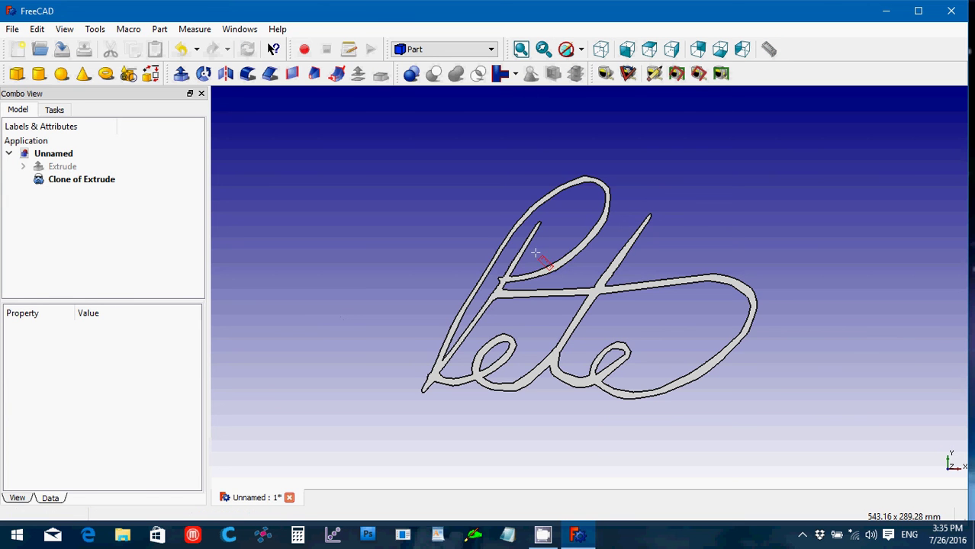
left_click(424, 390)
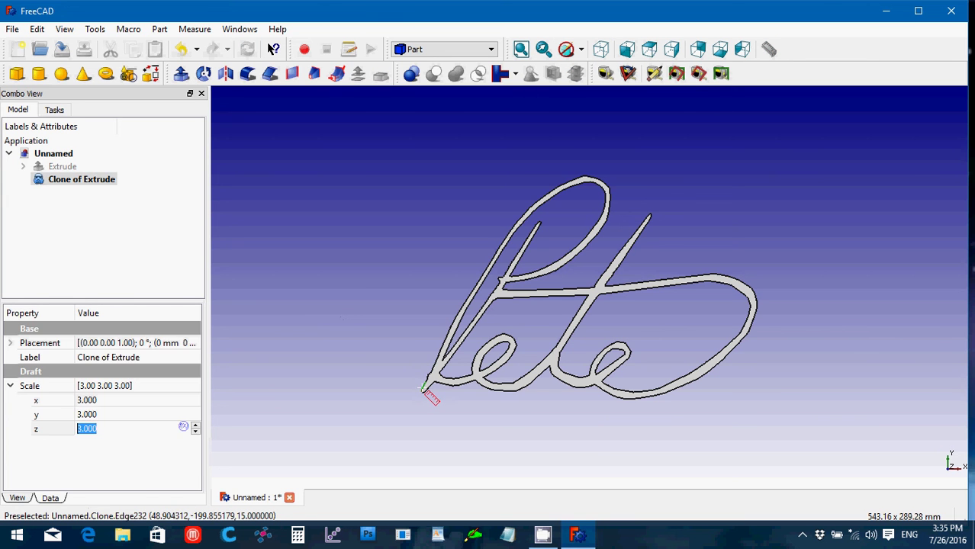
left_click(754, 293)
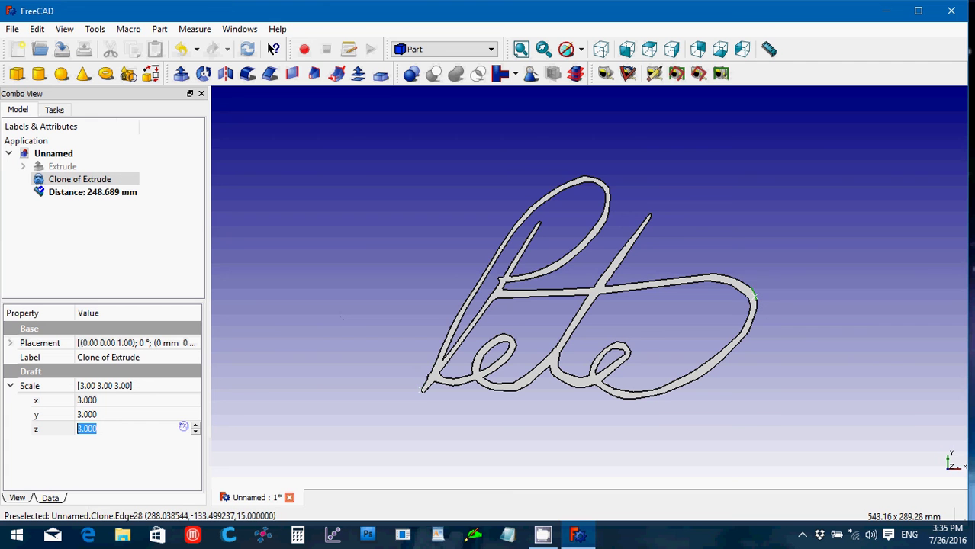
Step: Delete the Distance: 248.689 mm measurement from the model tree
left_click(112, 195)
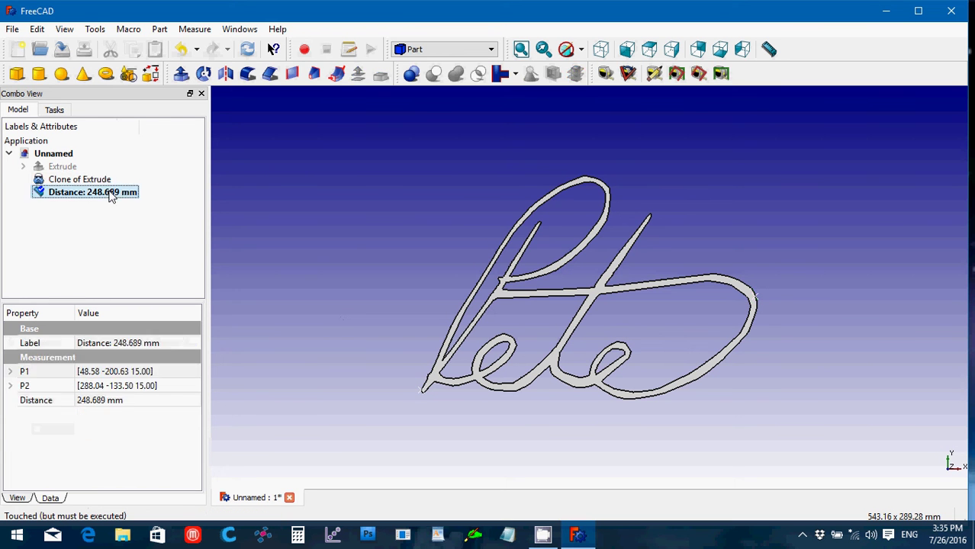
key("Delete")
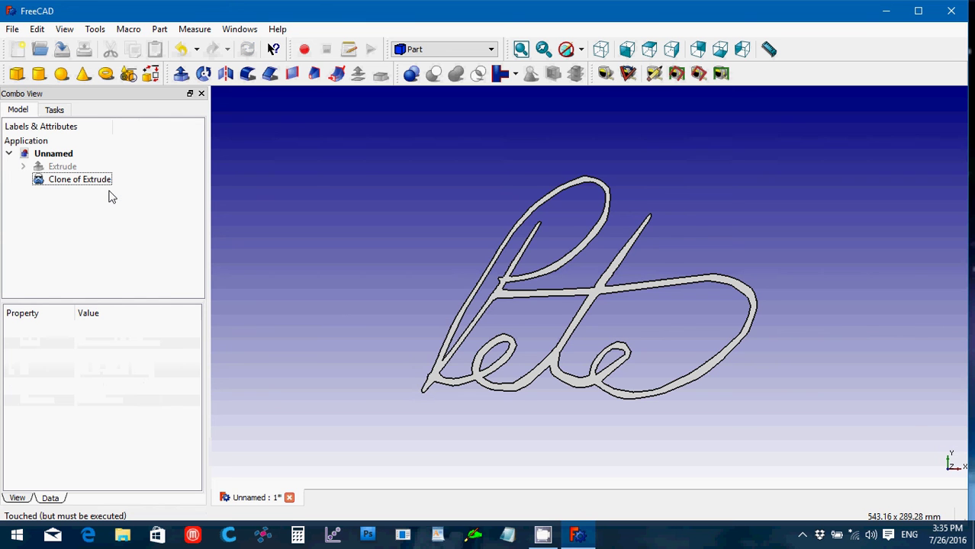
left_click(332, 140)
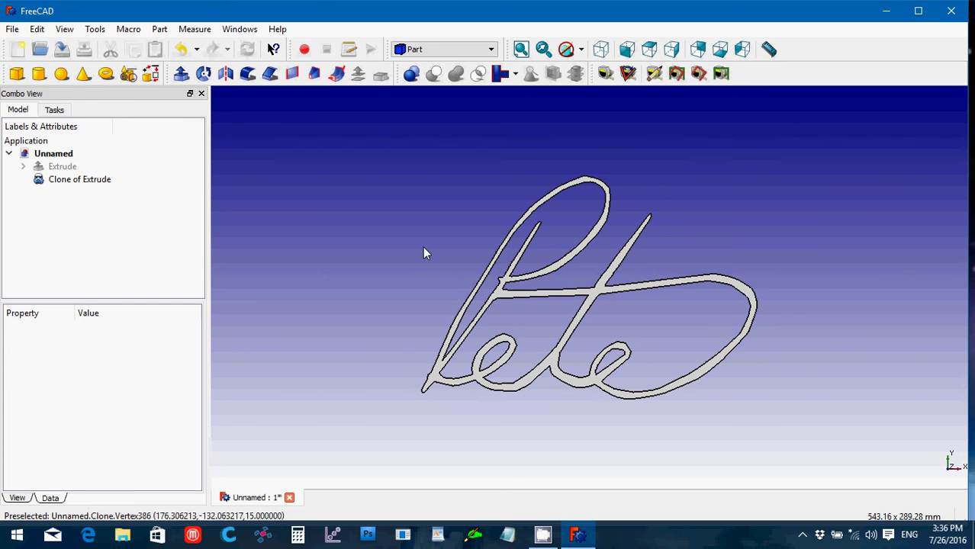
Step: Save the document with Save As under the name MySign on the Desktop
left_click(97, 185)
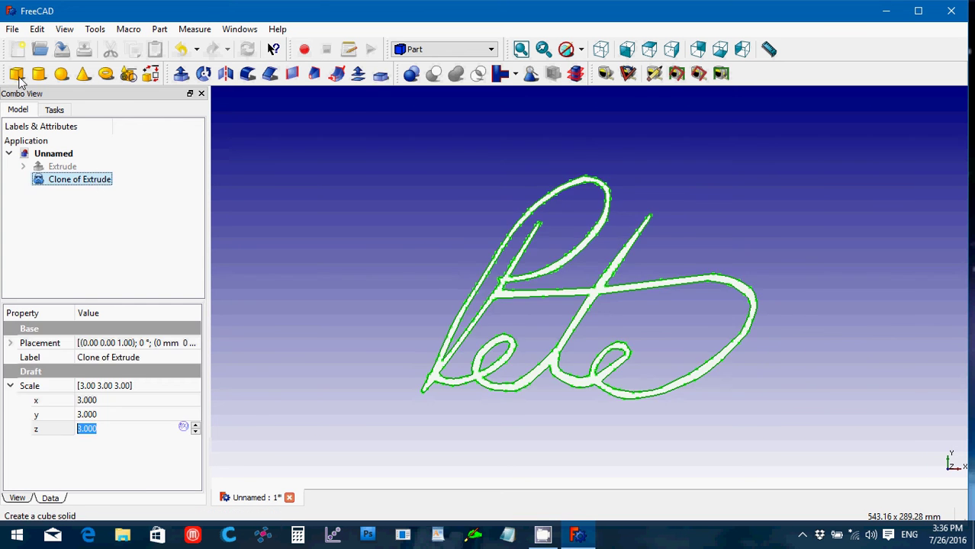
left_click(12, 30)
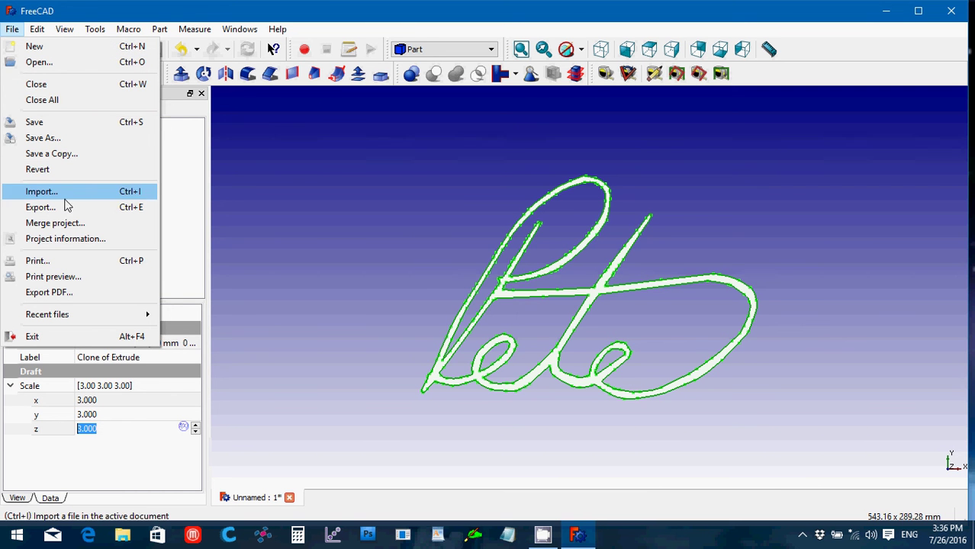
left_click(72, 136)
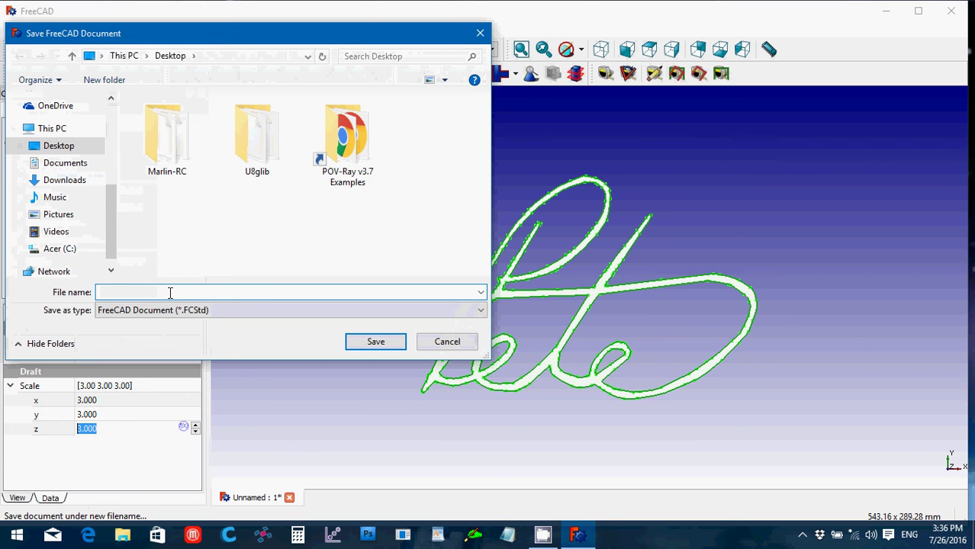
type("MySign")
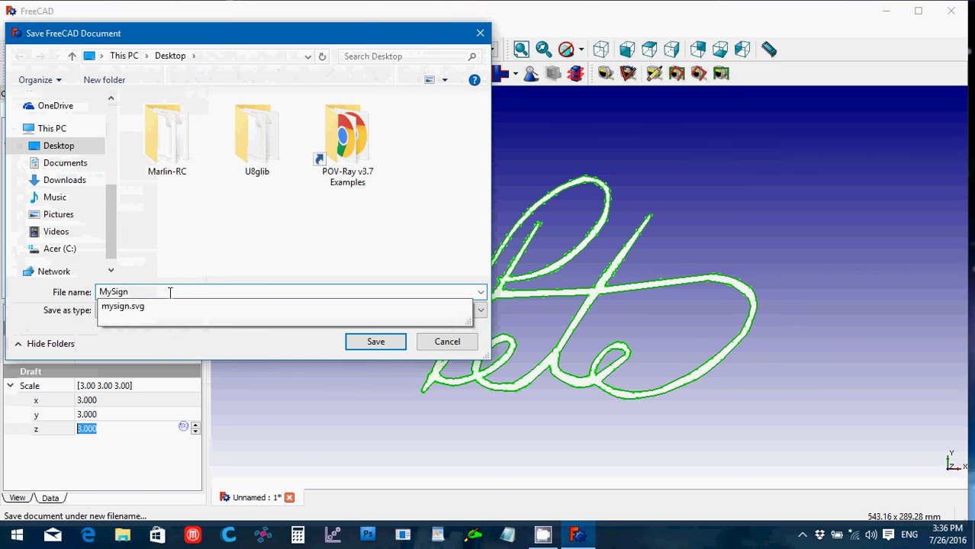
key("Return")
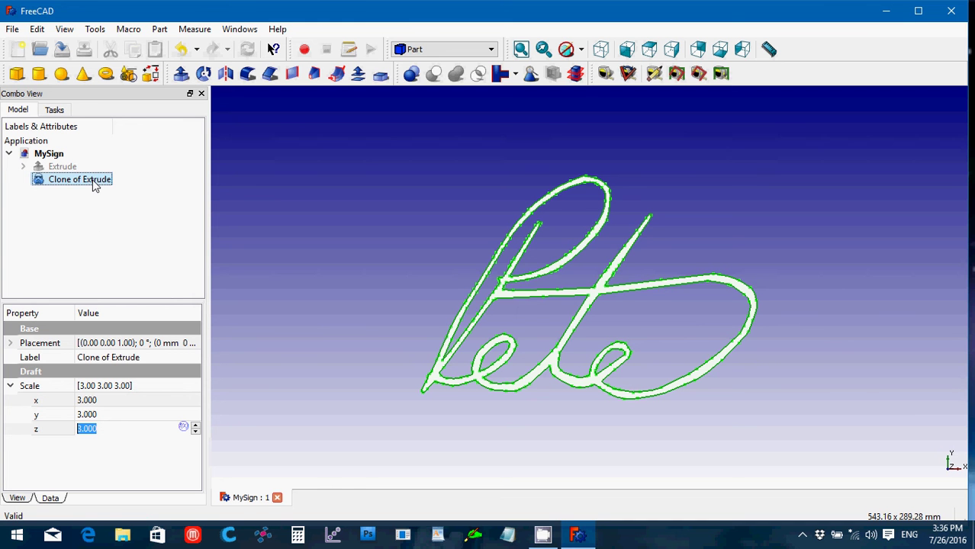
Step: Export the selected clone as an STL mesh named Mysign
left_click(11, 31)
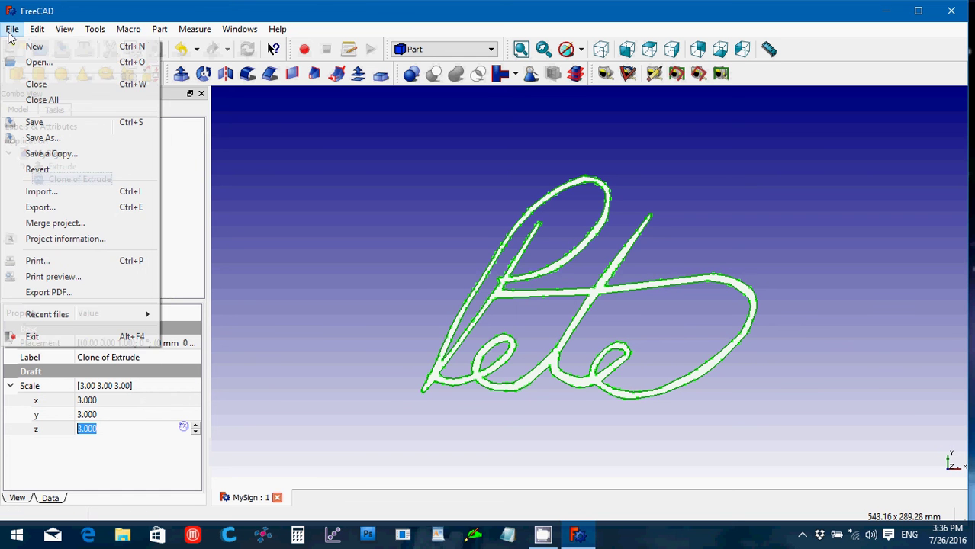
left_click(69, 207)
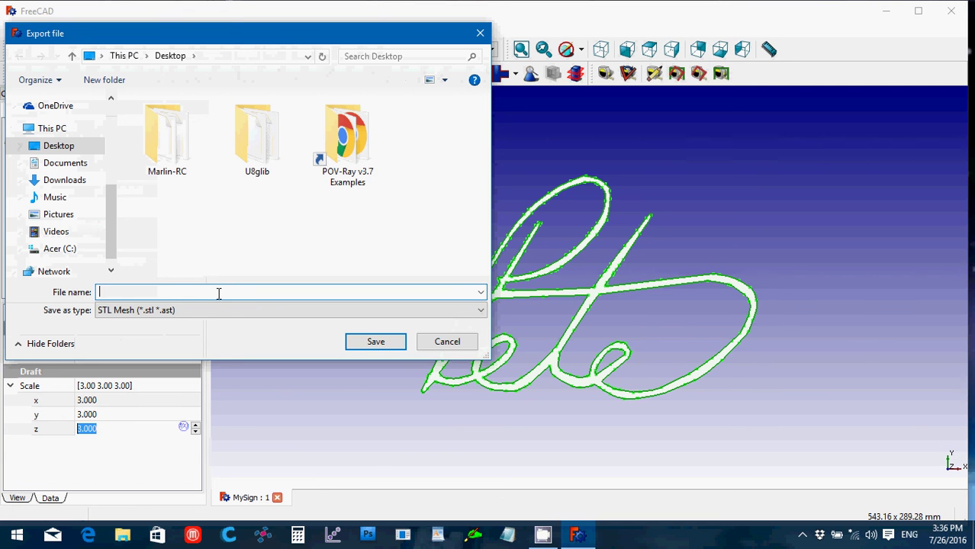
type("Mysign")
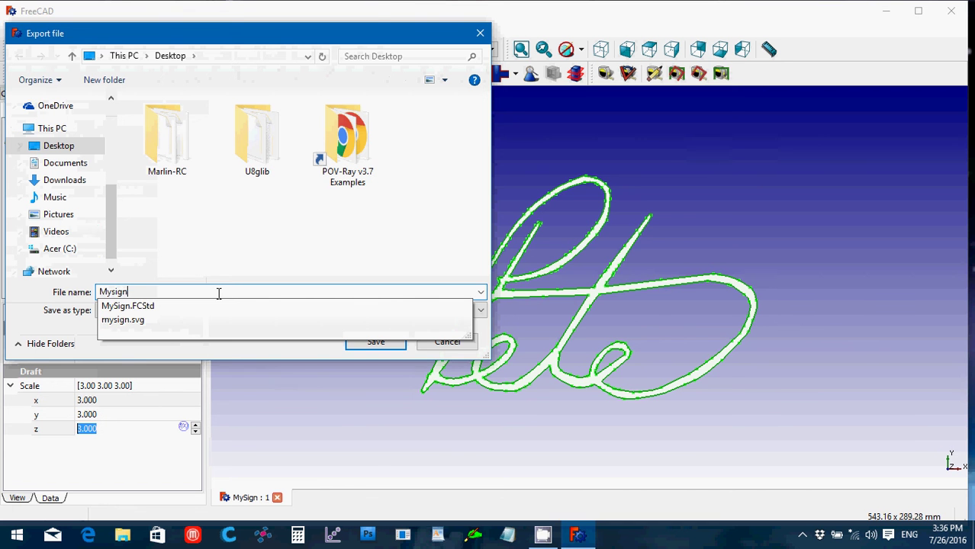
key("Return")
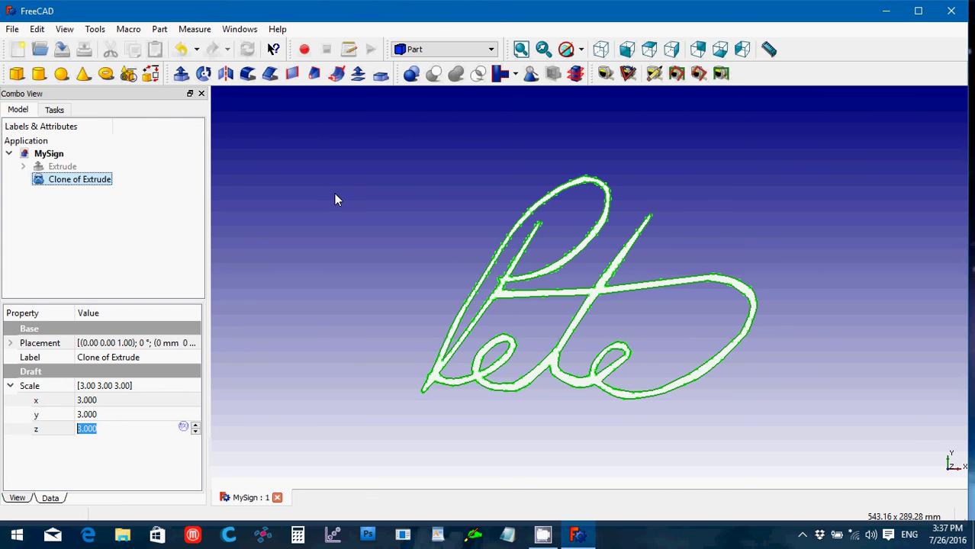
Step: Close FreeCAD and start netfabb Basic, accepting the terms and postponing registration
left_click(952, 12)
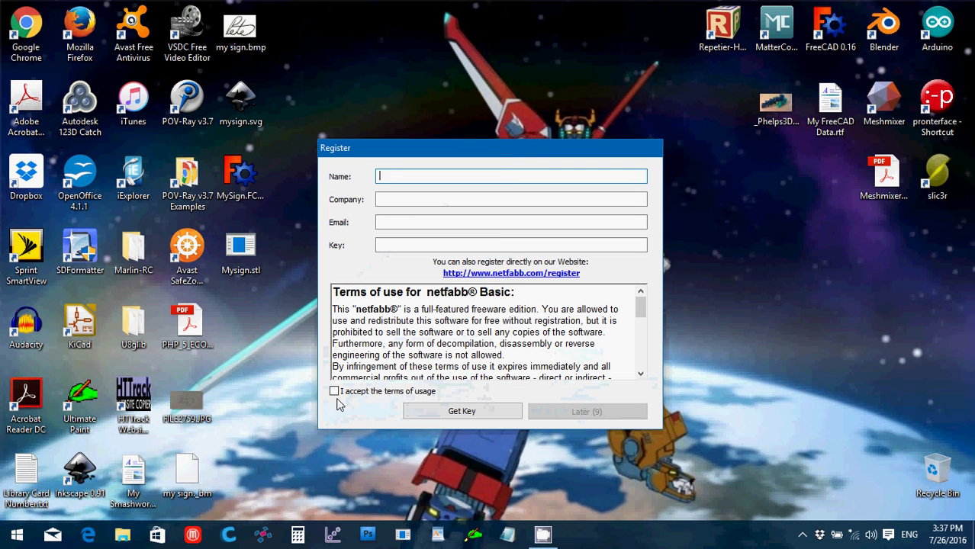
left_click(335, 393)
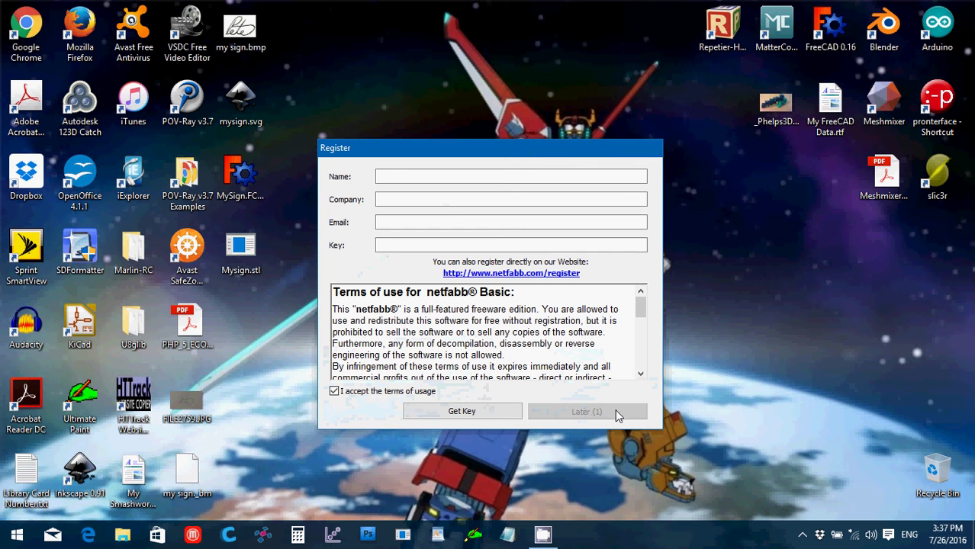
left_click(618, 413)
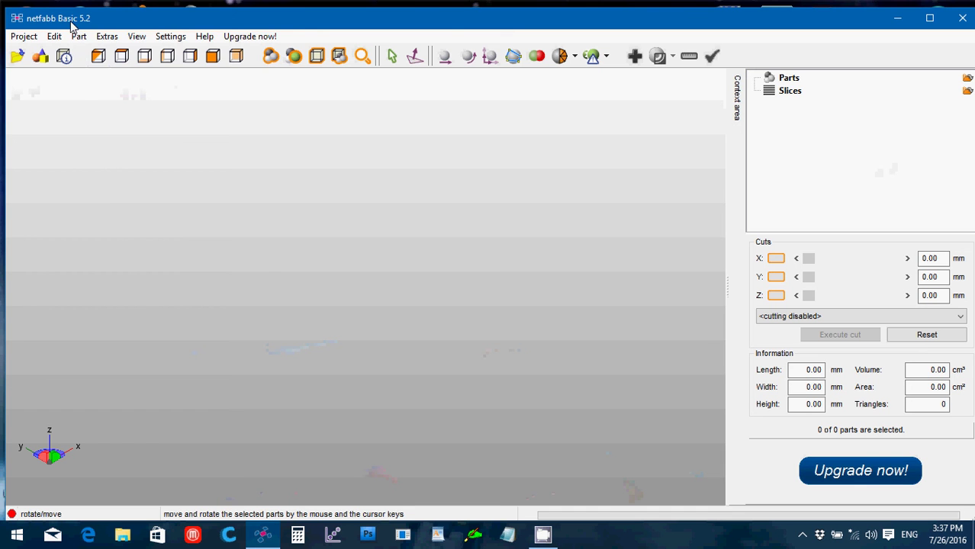
Step: Add Mysign.stl from the Desktop as a part in the project
left_click(79, 35)
left_click(95, 49)
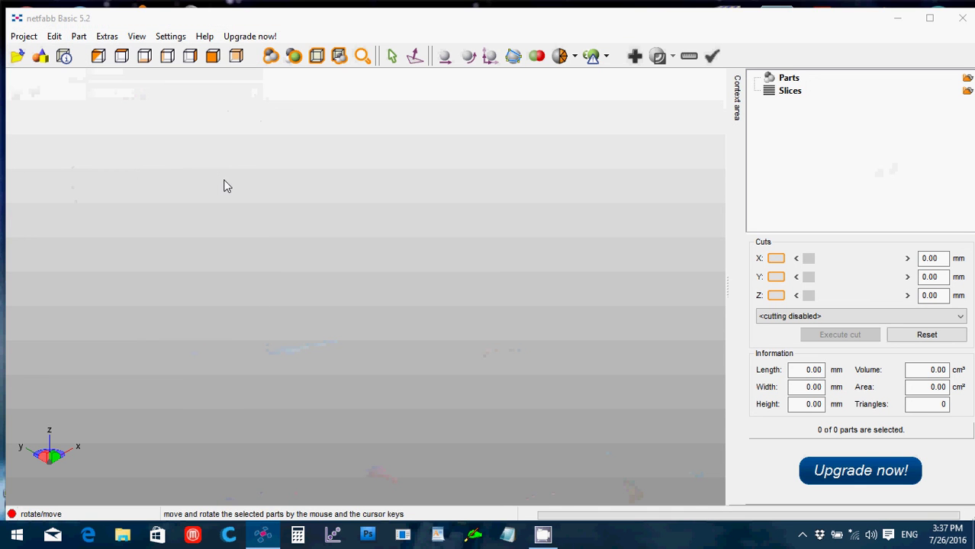
left_click(364, 165)
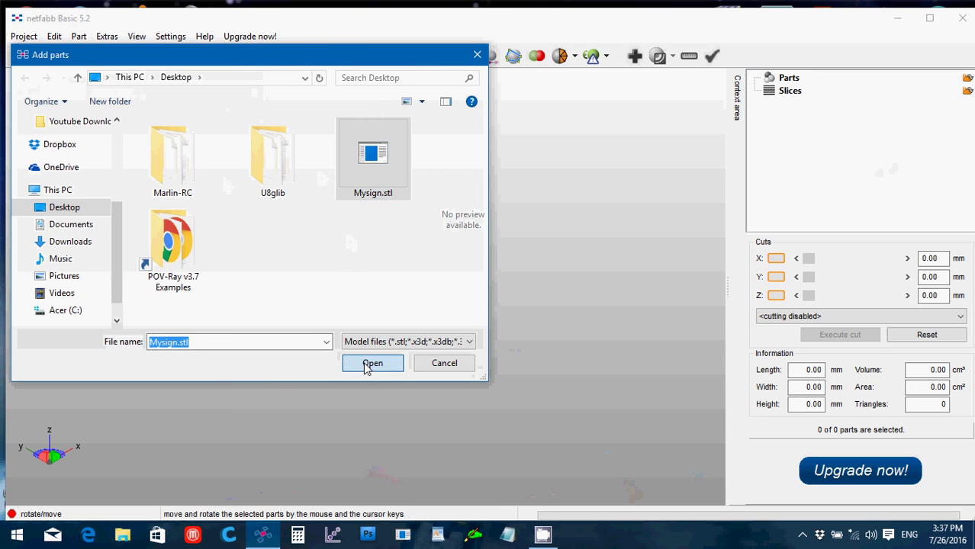
left_click(368, 367)
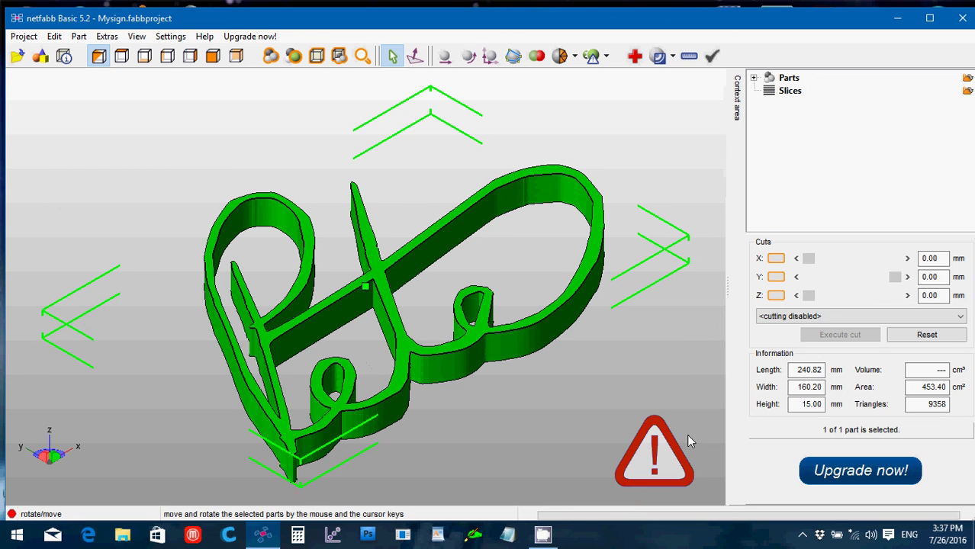
Step: Run Default automatic repair on Mysign, apply it and remove the old part
left_click(639, 66)
left_click(786, 490)
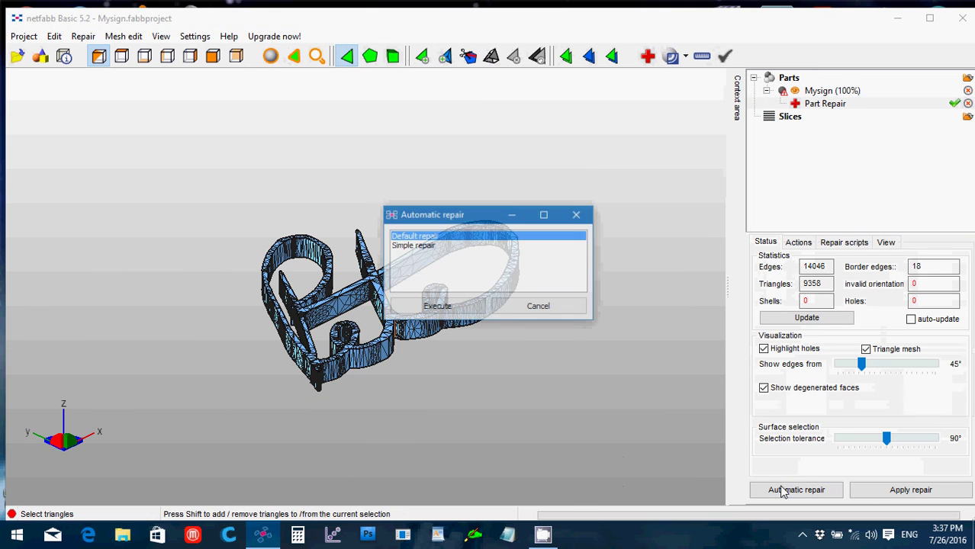
left_click(449, 309)
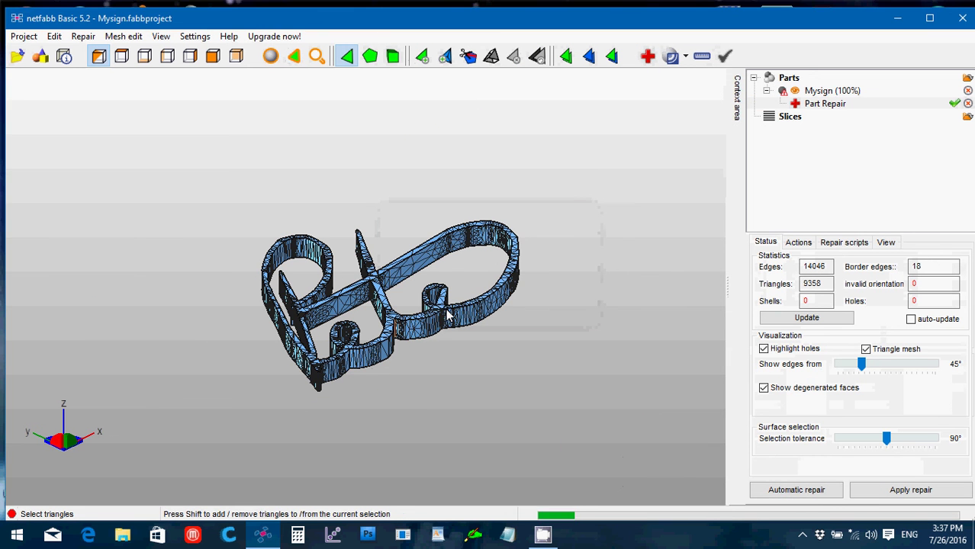
left_click(889, 492)
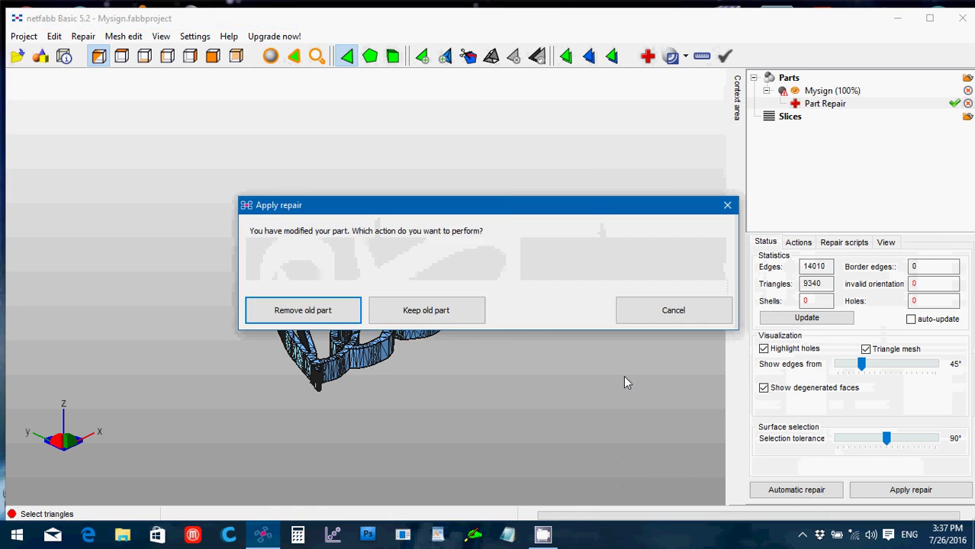
left_click(299, 308)
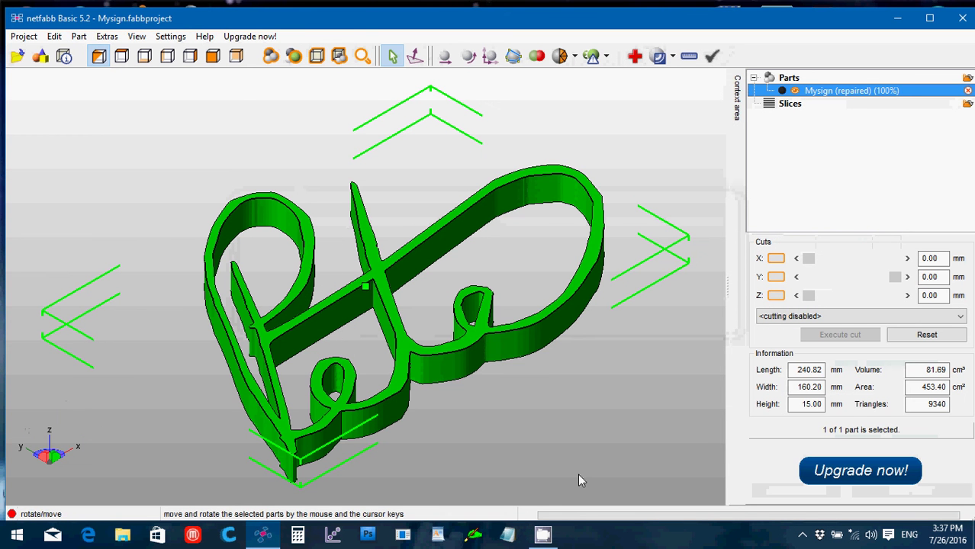
Step: Export the repaired part as STL, saving Mysign (repaired).stl to the Desktop
left_click(79, 36)
mouse_move(115, 92)
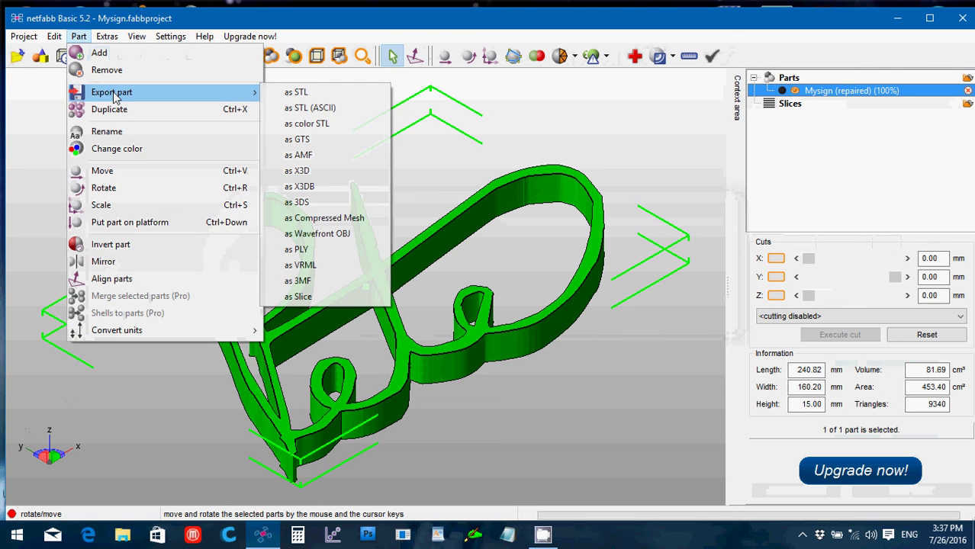
left_click(294, 95)
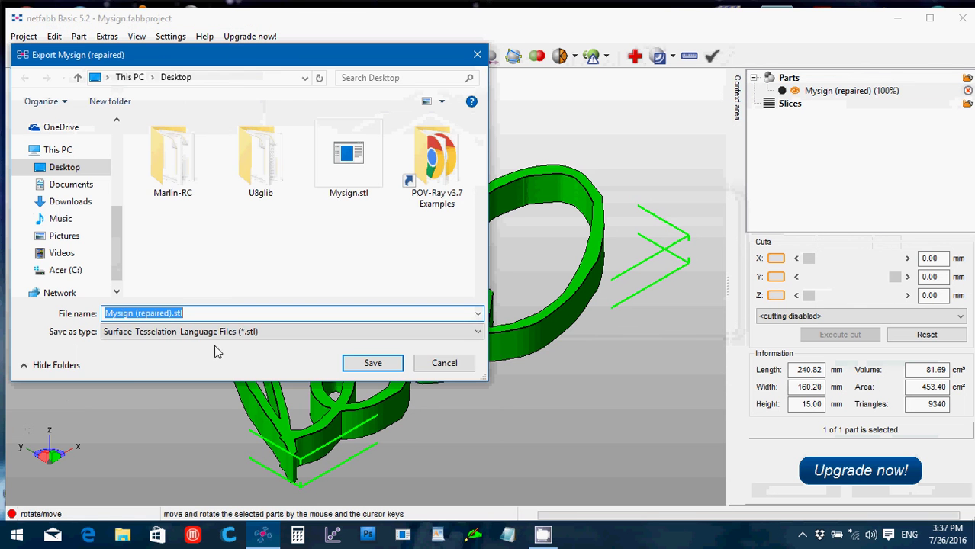
left_click(374, 363)
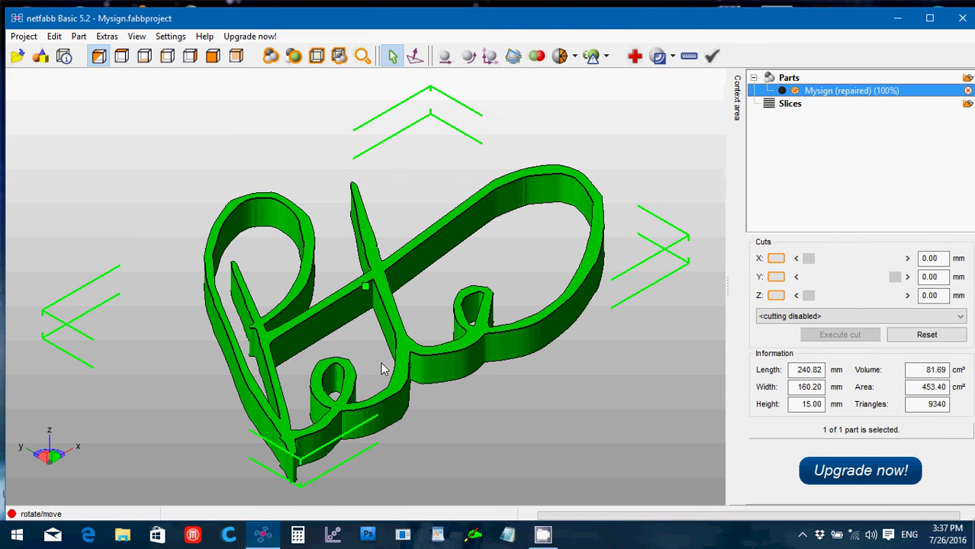